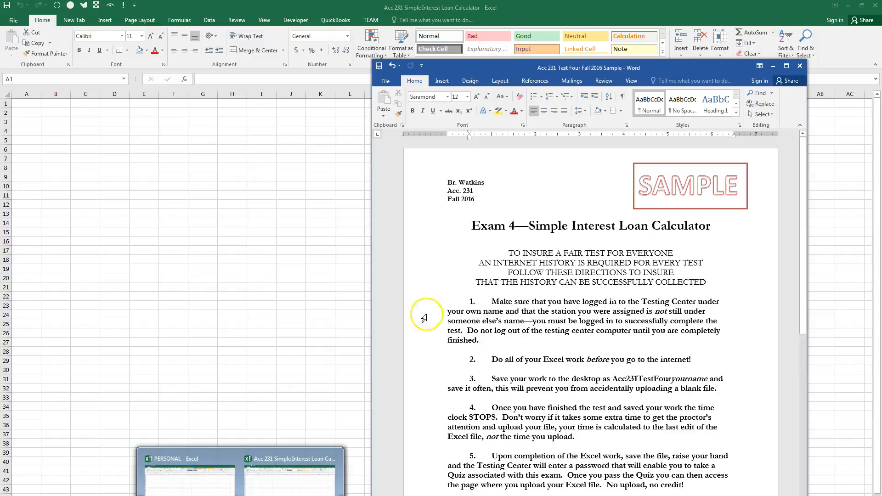
# Review the given principal, annual interest rate and loan period in the sample exam document, and move its window off the worksheet.
pyautogui.moveTo(802, 156); pyautogui.dragTo(790, 380)
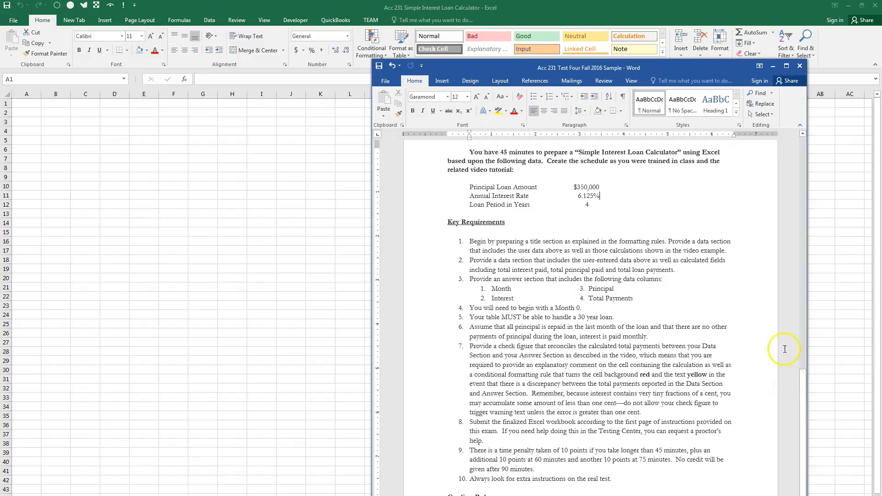
pyautogui.moveTo(574, 185); pyautogui.dragTo(602, 210)
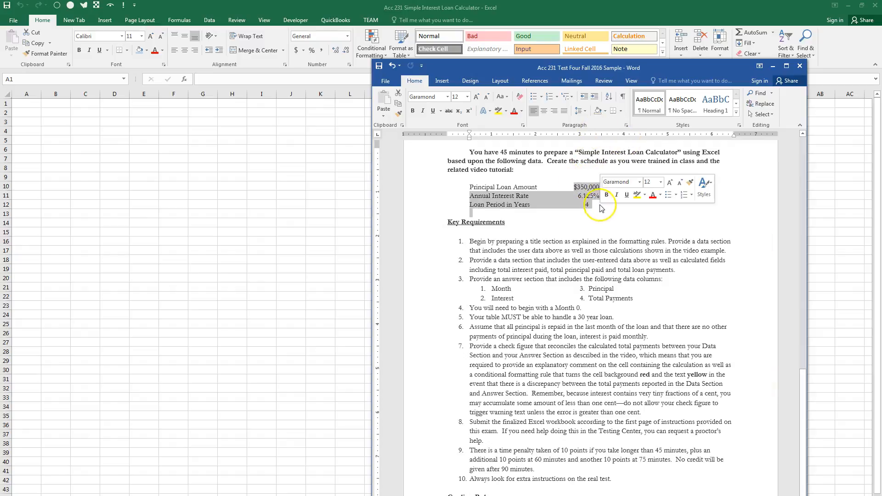
pyautogui.moveTo(592, 67); pyautogui.dragTo(881, 87)
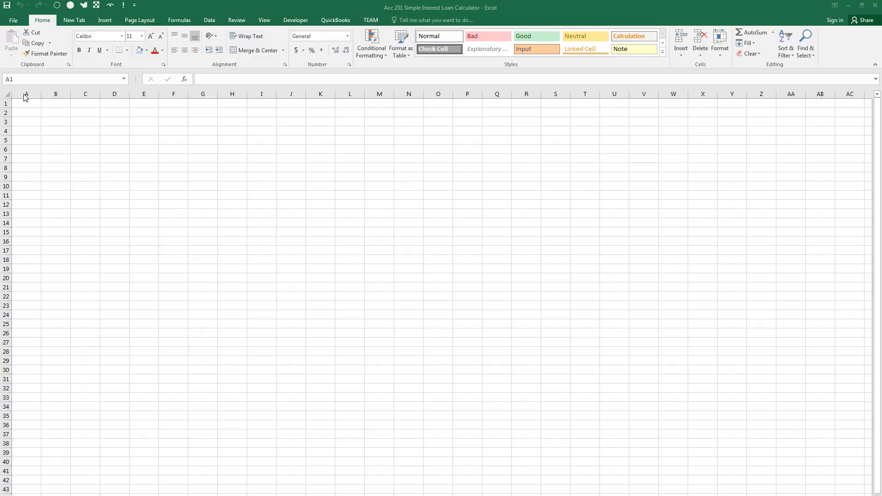
# Set the width of columns A through G to 12.
pyautogui.moveTo(25, 96); pyautogui.dragTo(198, 92)
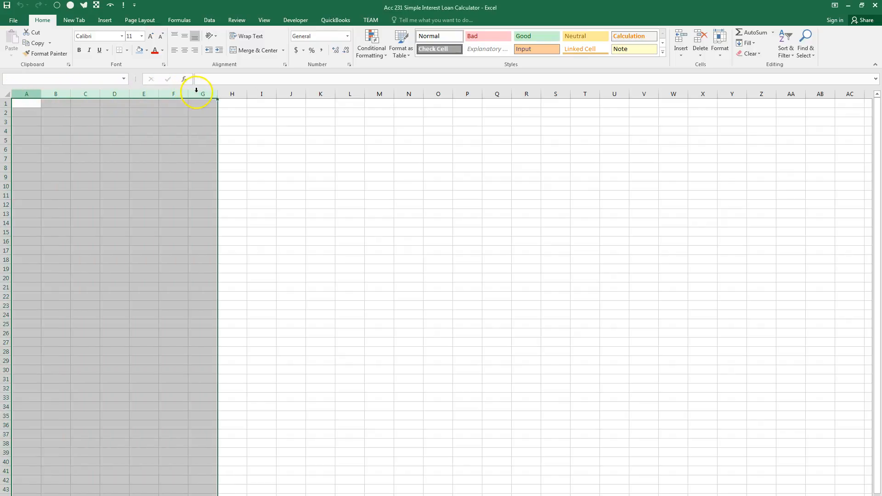
pyautogui.rightClick(109, 140)
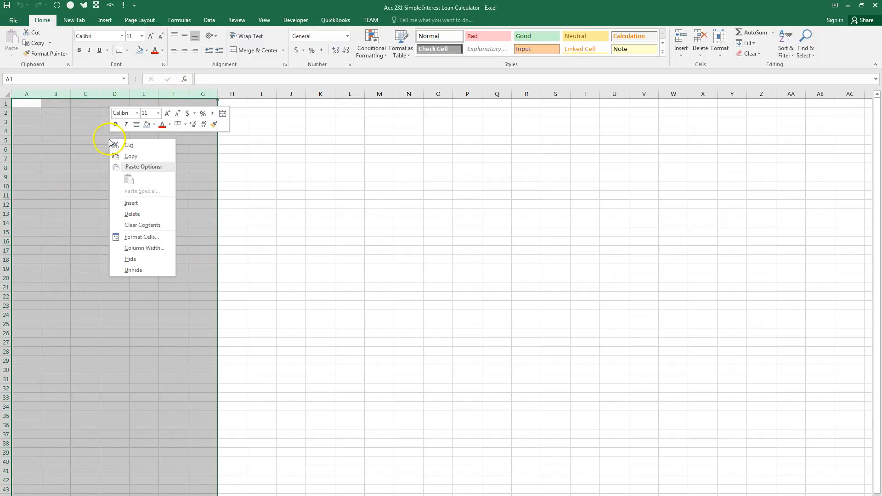
pyautogui.click(131, 248)
pyautogui.write('12')
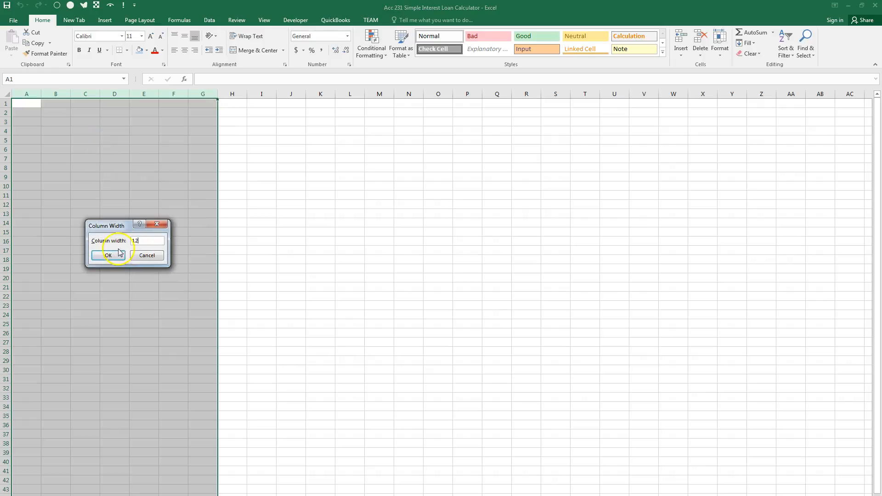
pyautogui.click(108, 255)
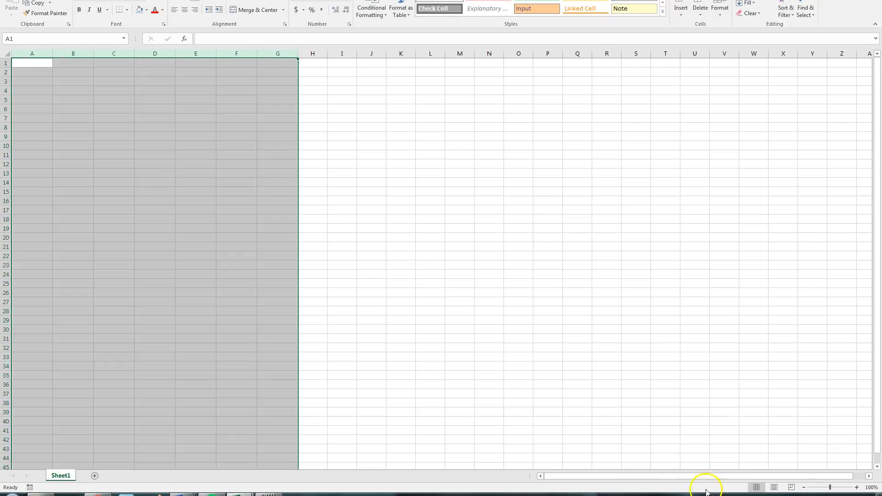
# Zoom in on the worksheet past 220% to enlarge columns A through G, and select cell A1.
pyautogui.click(857, 487)
pyautogui.click(857, 487)
pyautogui.click(857, 487)
pyautogui.click(857, 487)
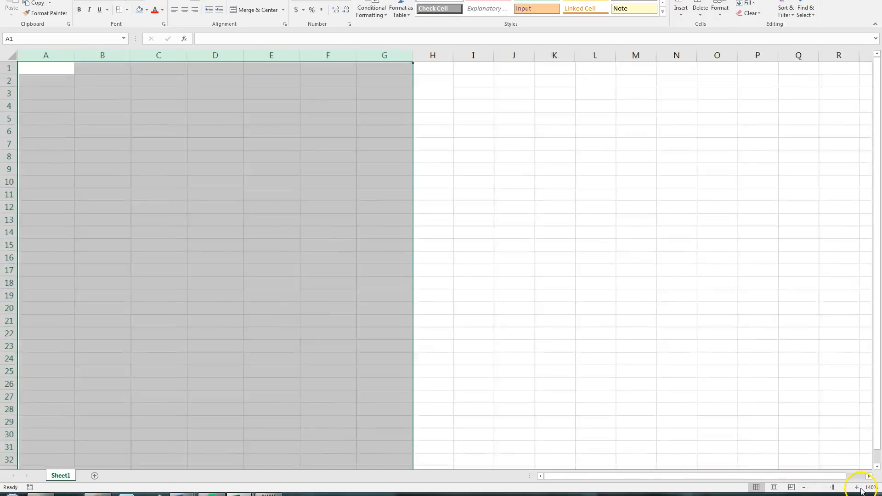
pyautogui.click(856, 487)
pyautogui.click(857, 487)
pyautogui.click(857, 487)
pyautogui.click(857, 487)
pyautogui.click(857, 488)
pyautogui.click(857, 487)
pyautogui.click(857, 488)
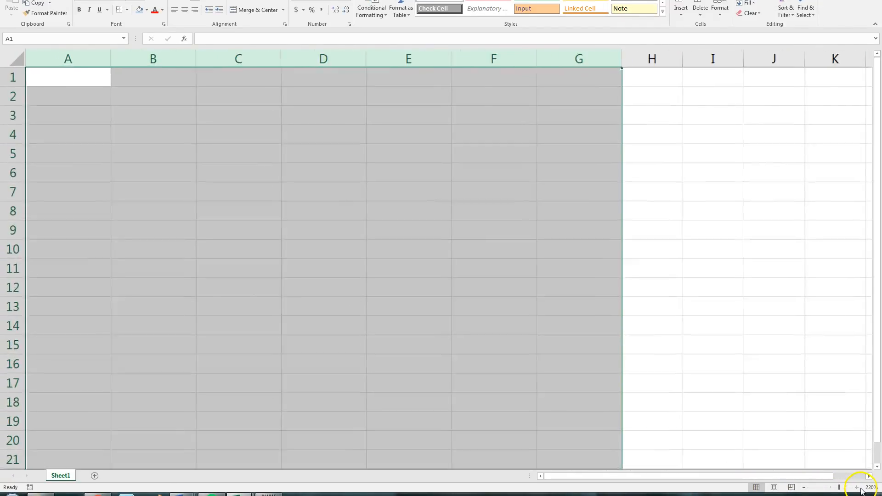
pyautogui.click(856, 487)
pyautogui.click(857, 487)
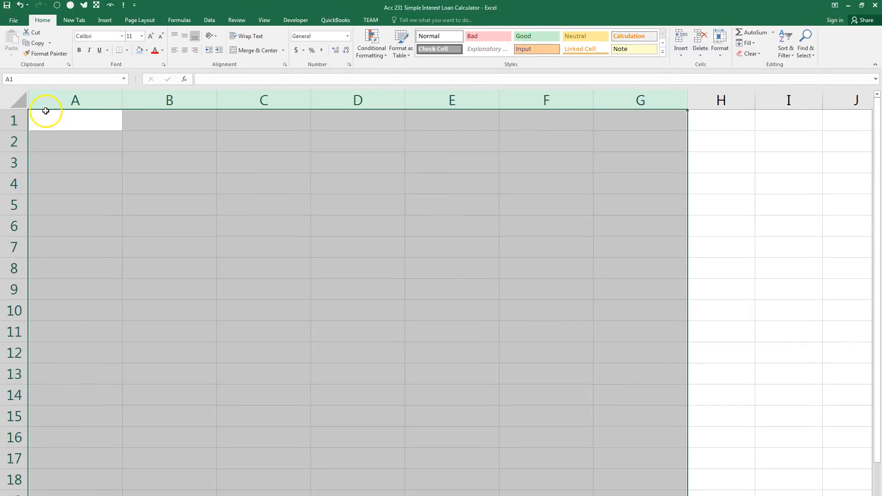
pyautogui.click(67, 125)
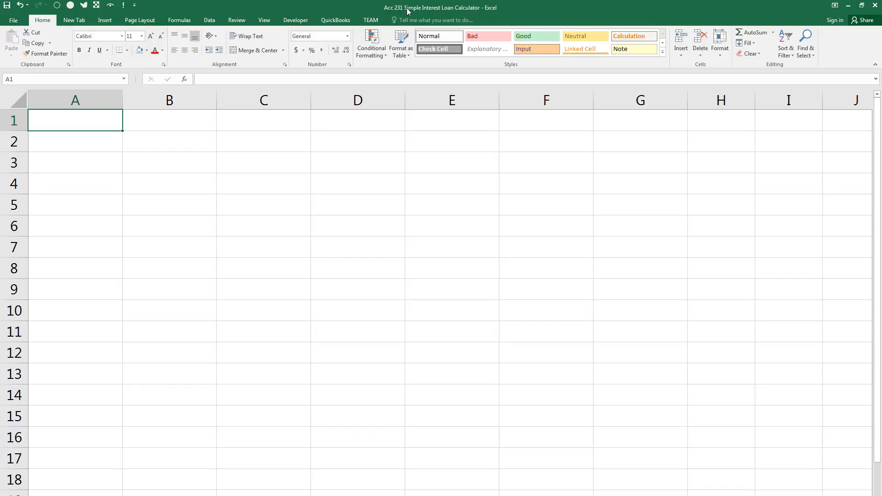
pyautogui.click(86, 124)
# Examine the first key requirement, on the title and data sections, in the Word exam document, and move its window off the worksheet.
pyautogui.moveTo(881, 19); pyautogui.dragTo(564, 49)
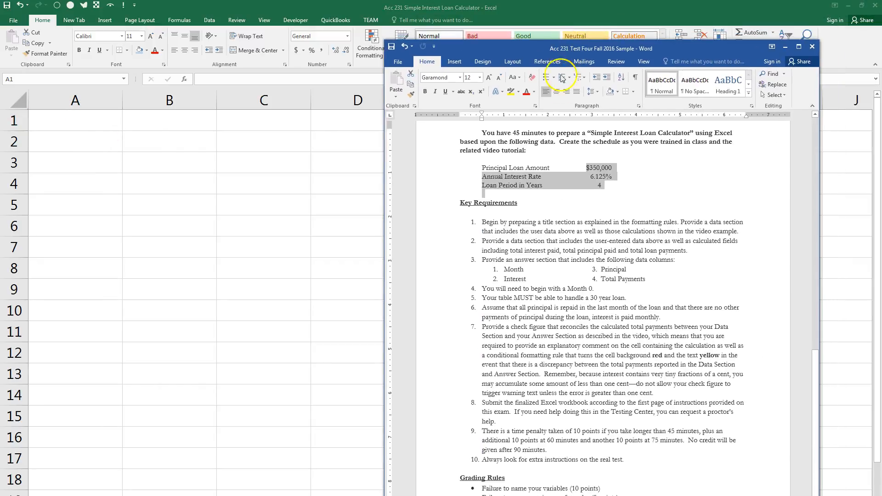
pyautogui.tripleClick(484, 222)
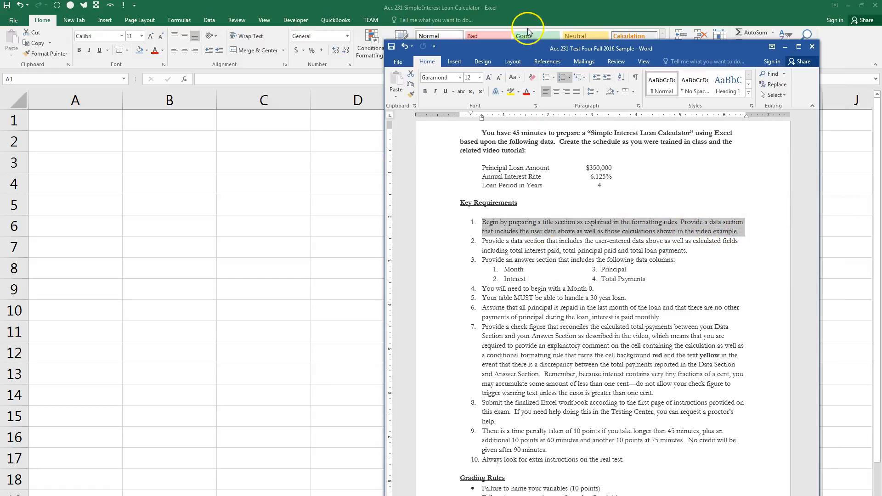
pyautogui.moveTo(531, 46); pyautogui.dragTo(881, 49)
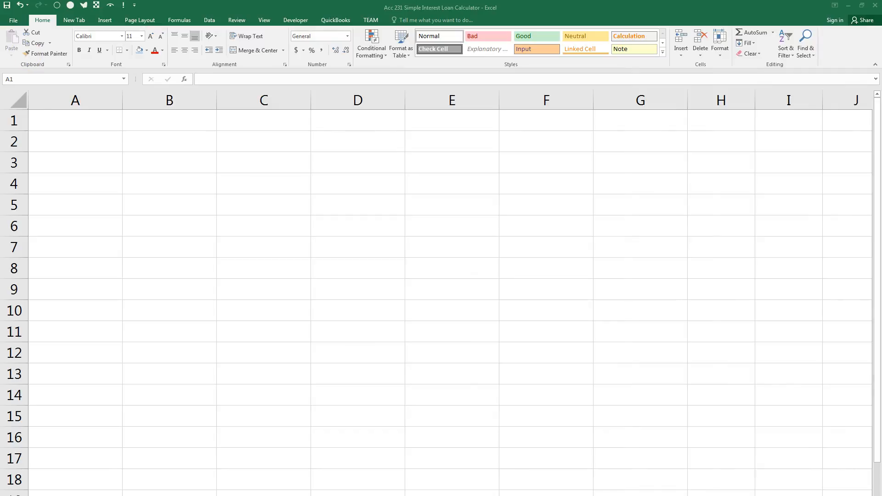
# Enter the title "Simple Interest Loan Calculator" in cell A1, bold and underlined.
pyautogui.click(49, 120)
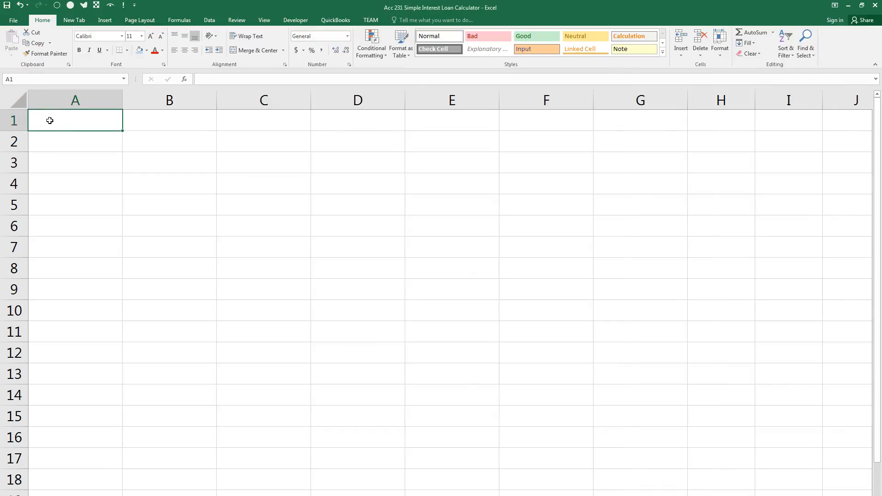
pyautogui.hotkey('ctrl', 'u')
pyautogui.hotkey('ctrl', 'b')
pyautogui.write('Simp')
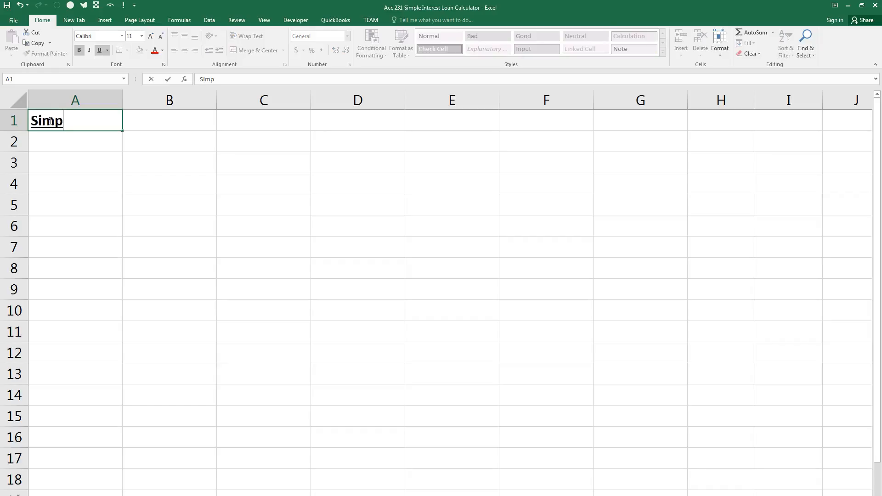
pyautogui.write('le Interest Lo')
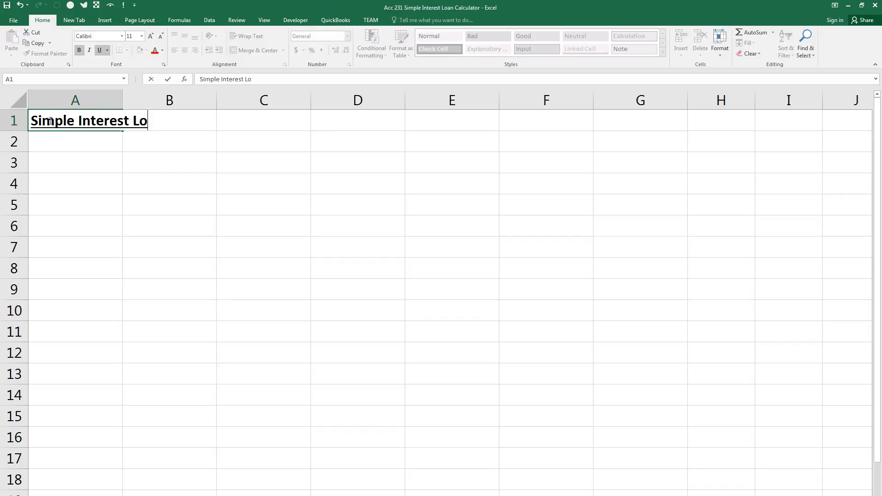
pyautogui.write('an Calculator')
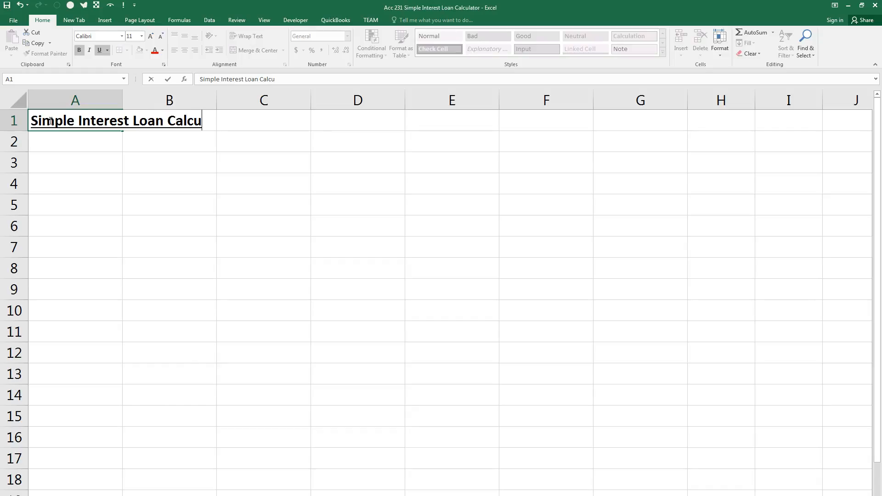
pyautogui.press('Return')
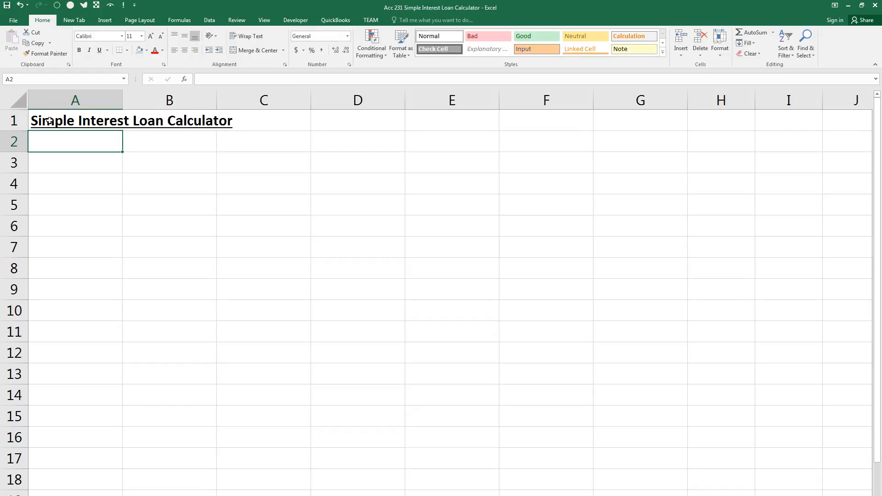
# Enter "Prepared by" with the preparer's name in cell A2 and "Prepared on July 21, 2016" in cell A3.
pyautogui.write('Prepar')
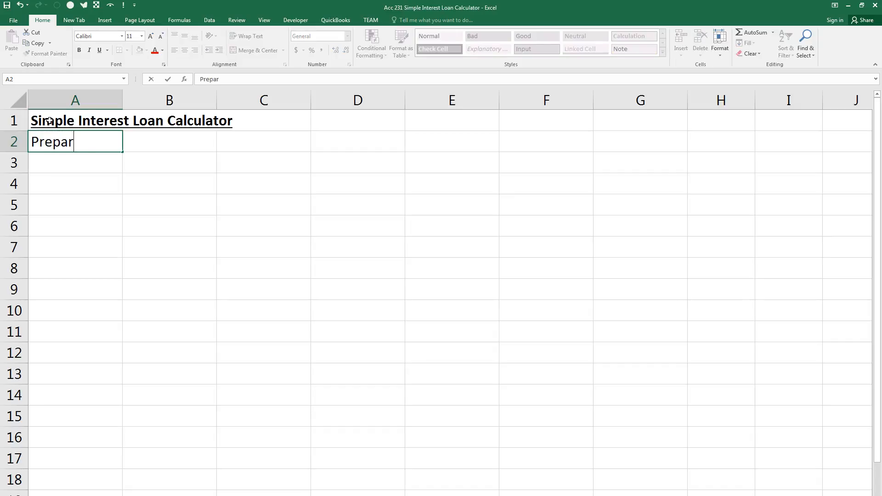
pyautogui.write('ed by J. Watkins')
pyautogui.press('Return')
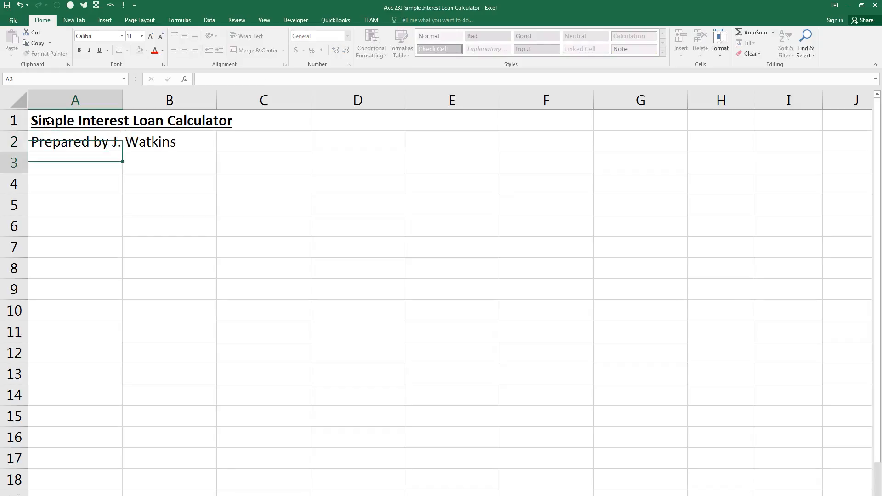
pyautogui.write('Prepared')
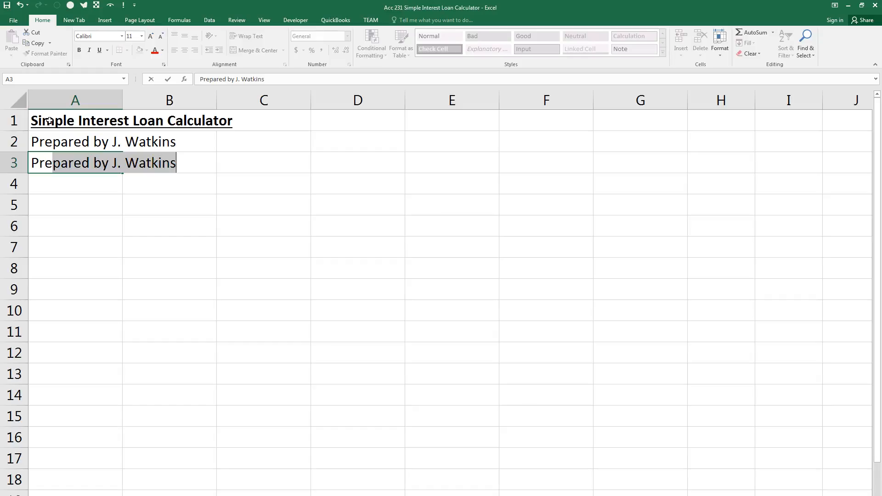
pyautogui.write(' on July 21, 2016')
pyautogui.press('Return')
# In cell A4, enter "Purpose: This spreadsheet will produce a schedule of monthly payments on a simple interest loan of any amount and any interest rate".
pyautogui.write('Purpose:')
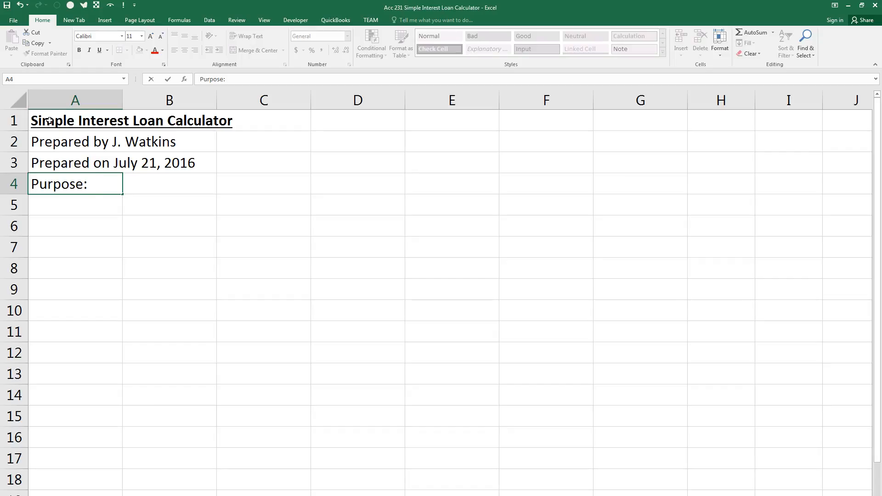
pyautogui.write('This spreadsheet w')
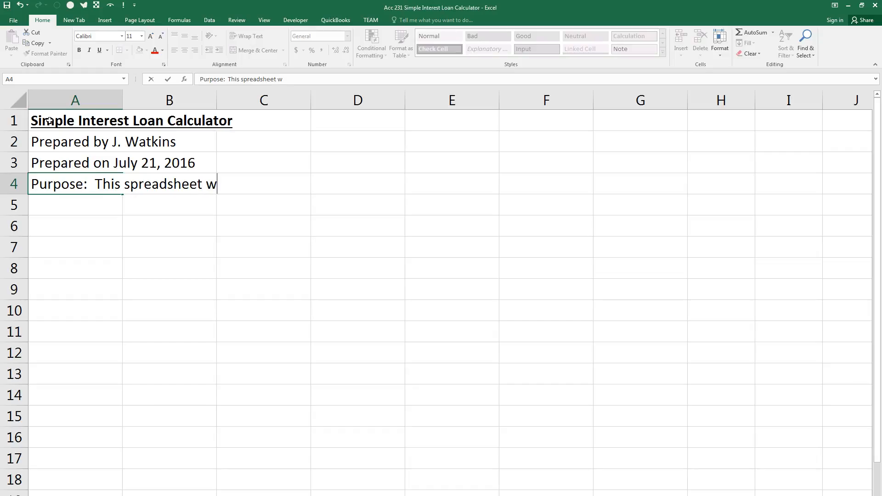
pyautogui.write('ill produ')
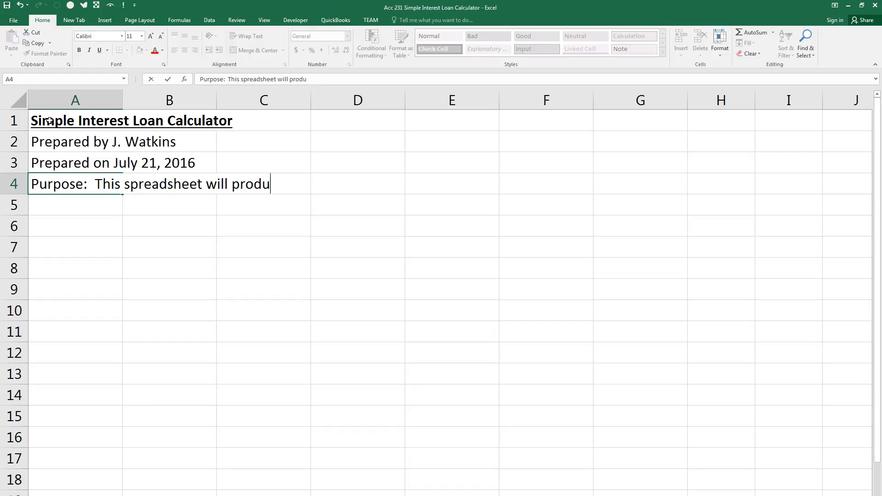
pyautogui.write('ce a schedule of ')
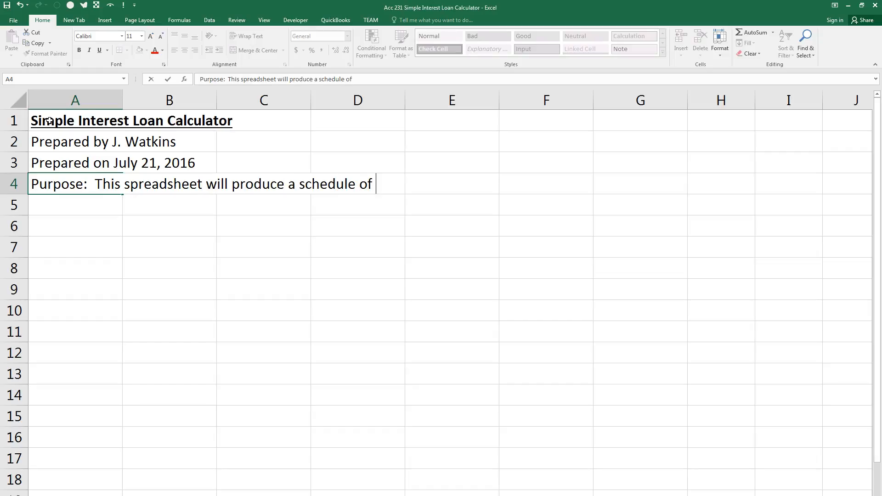
pyautogui.write('monthly paymen')
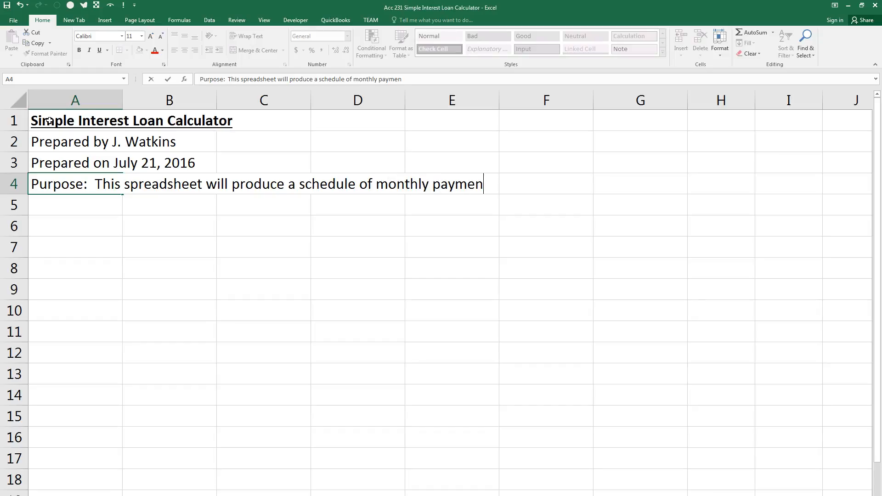
pyautogui.write('ts on a simple interest loan ')
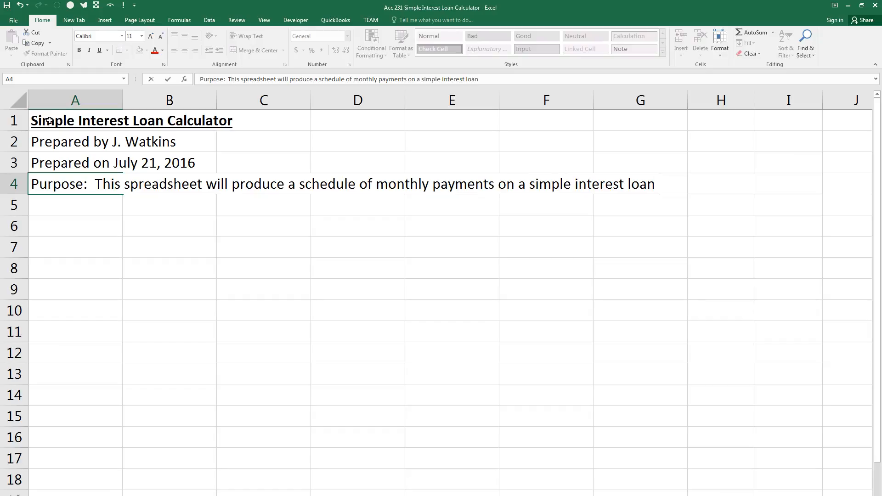
pyautogui.write('of any amount ')
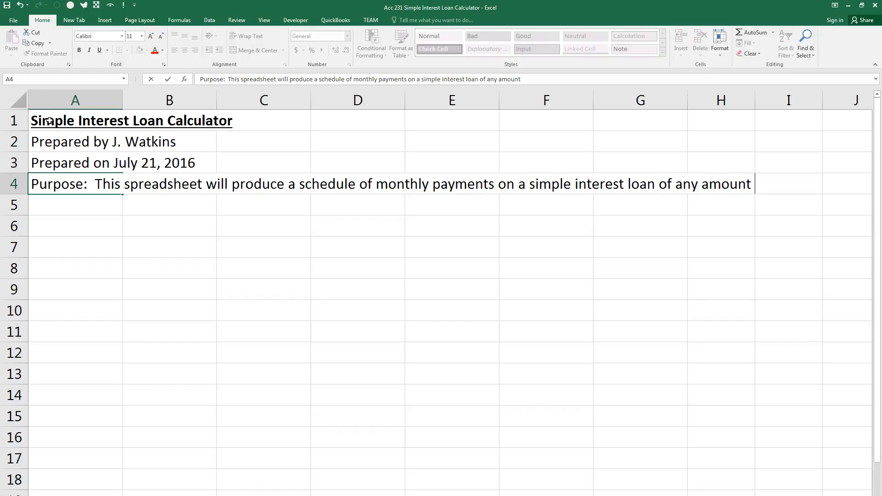
pyautogui.write('and any interest rate')
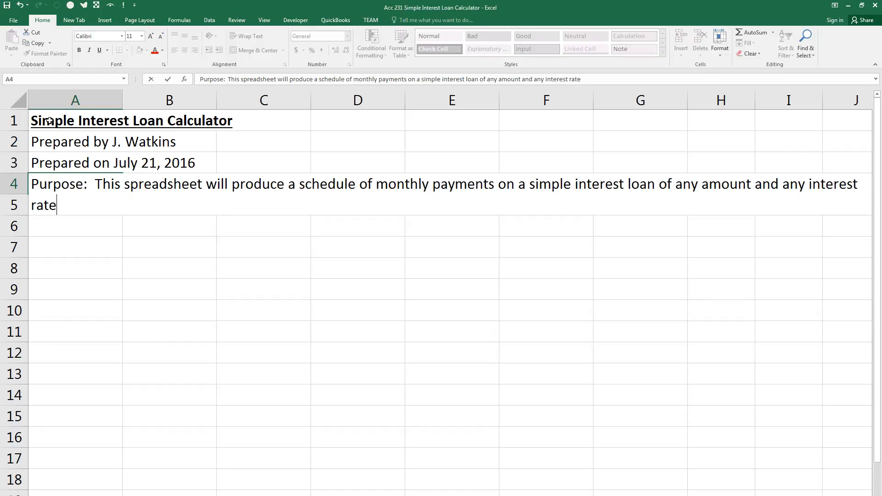
pyautogui.write(' for a user-selected ')
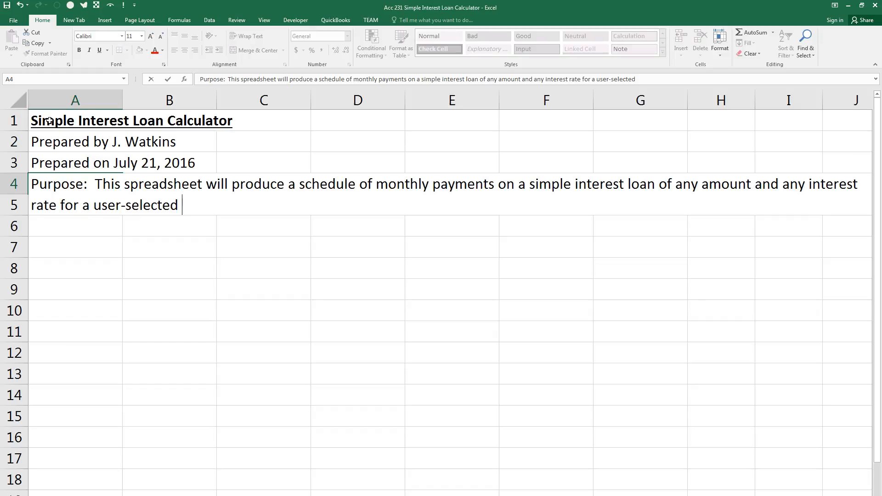
pyautogui.write('number of years u')
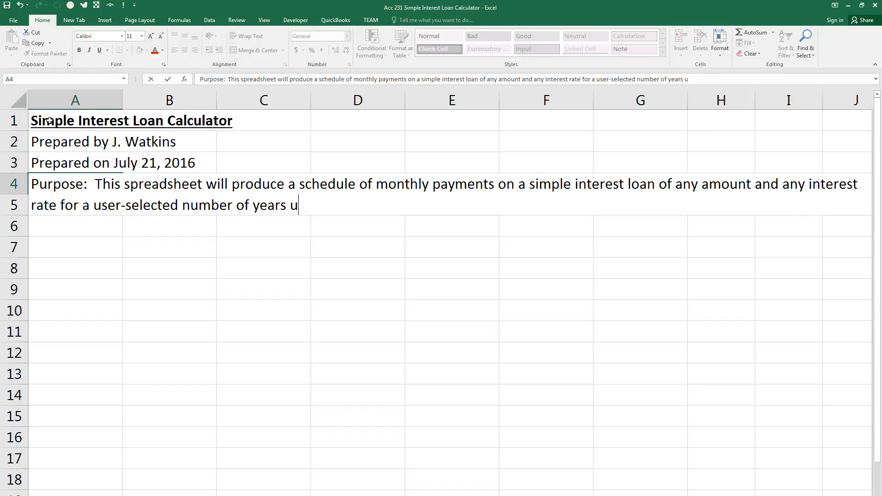
pyautogui.write('p to a maximum of 30 year')
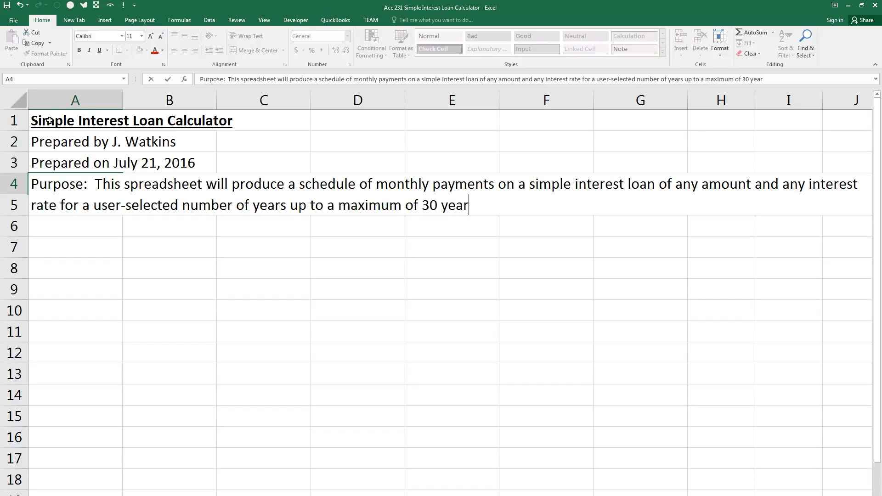
pyautogui.write('s.  It will assume that the user mak')
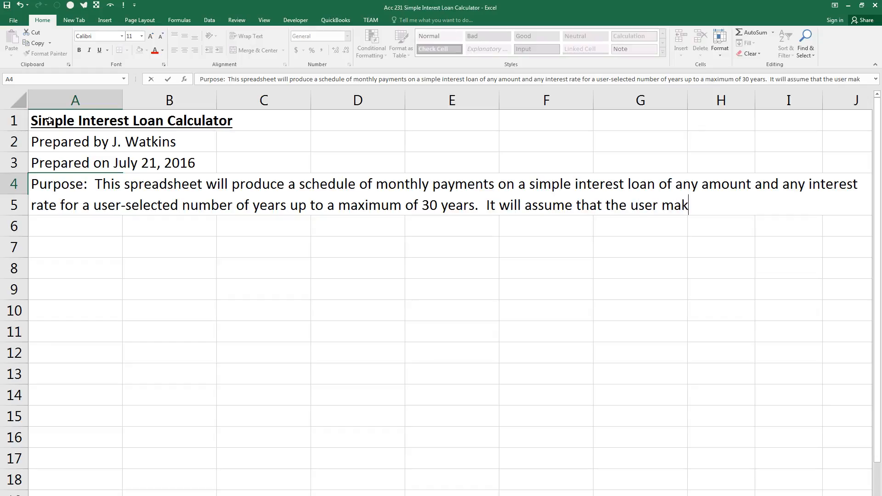
pyautogui.write('es only interest payments until the last month of the loan when the principal is also repaid.')
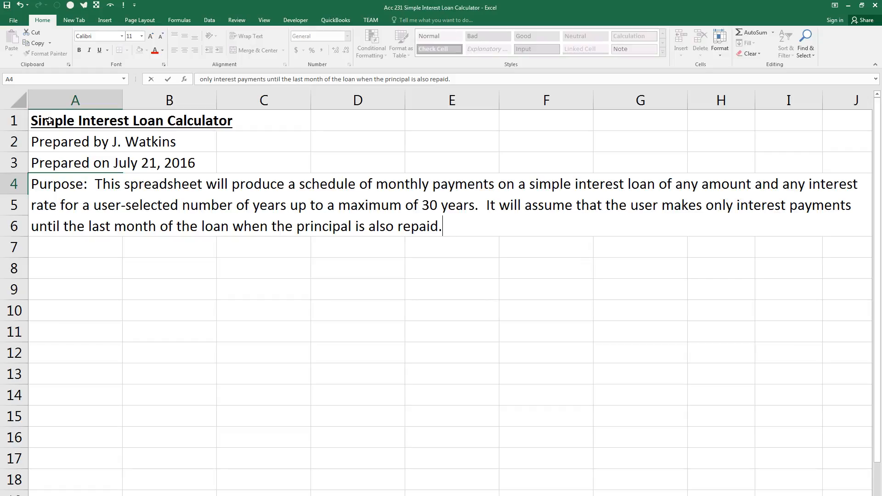
# Finish the purpose statement, merge and center cells A4 to G4, and turn on text wrapping for the merged cell.
pyautogui.press('Return')
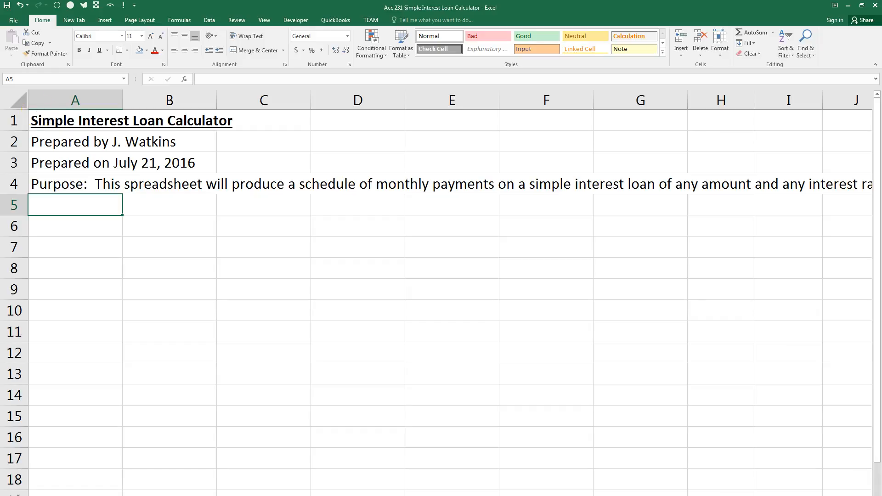
pyautogui.click(62, 183)
pyautogui.moveTo(63, 183); pyautogui.dragTo(613, 181)
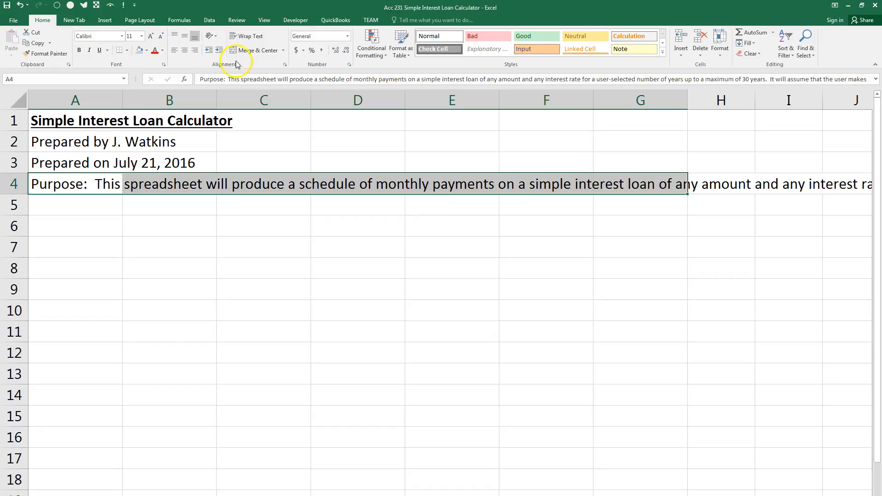
pyautogui.click(256, 50)
pyautogui.click(250, 37)
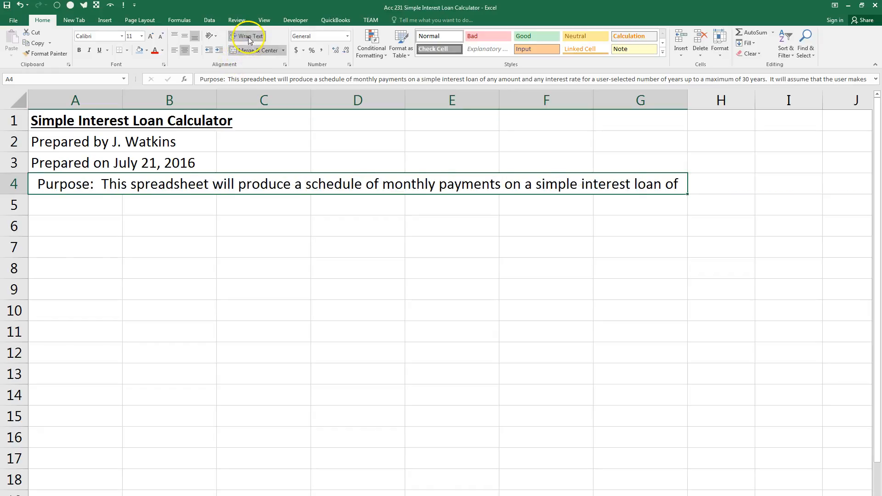
# Align the purpose text to the top left and increase the height of row 4 to fit all four lines.
pyautogui.click(175, 36)
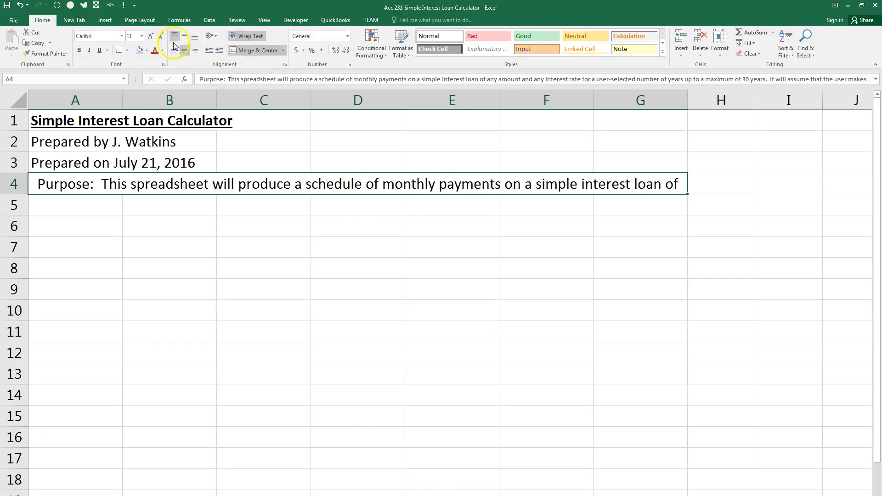
pyautogui.click(174, 51)
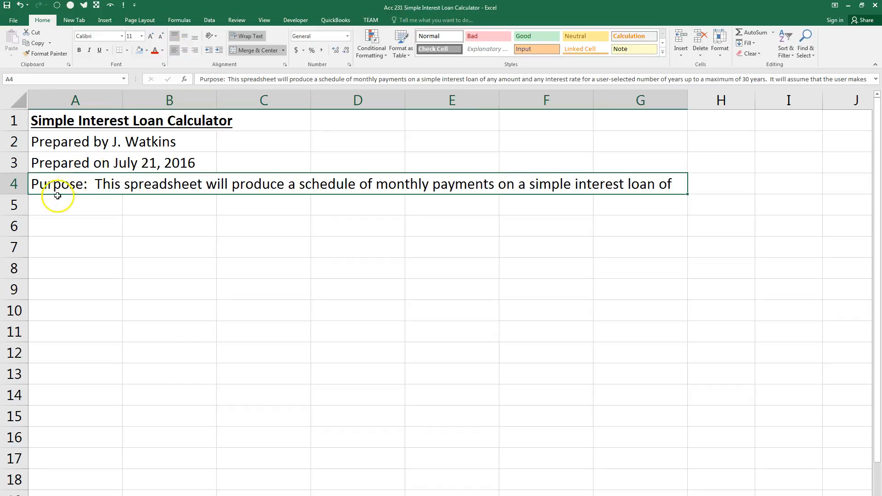
pyautogui.moveTo(25, 193); pyautogui.dragTo(27, 259)
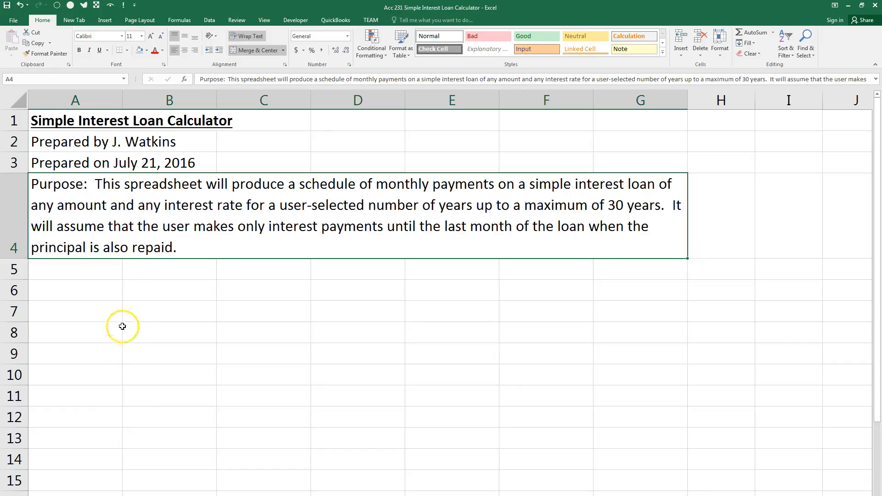
# Enter the heading "Data Section" in cell A6, bold and underlined.
pyautogui.click(95, 295)
pyautogui.hotkey('ctrl', 'u')
pyautogui.hotkey('ctrl', 'b')
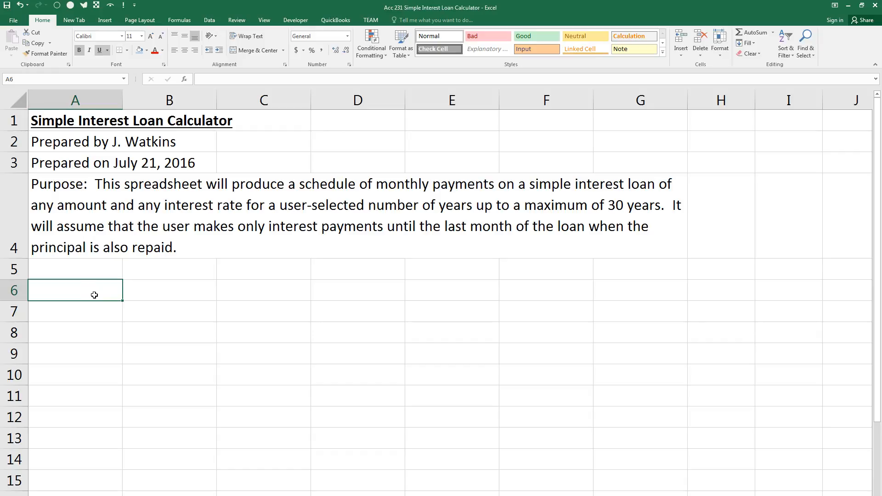
pyautogui.write('Data Section')
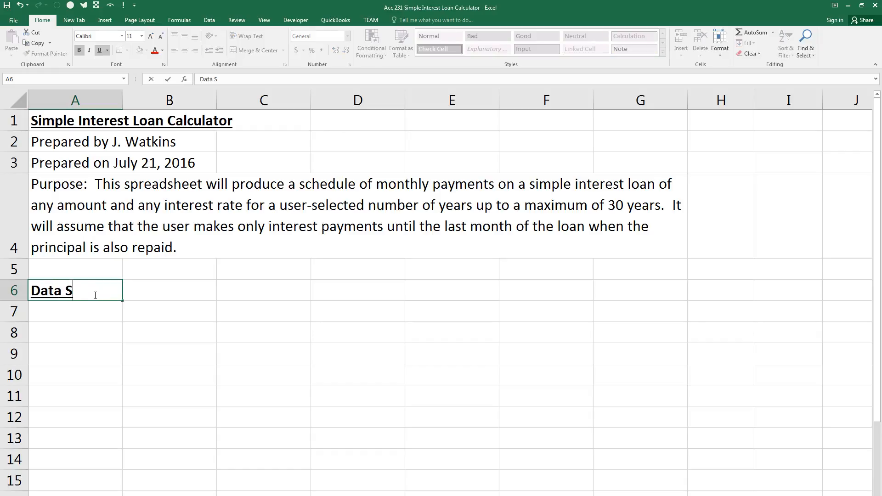
pyautogui.press('Return')
# Fill the heading row from A6 to G6 with light blue and surround it with thick outside borders.
pyautogui.press('Up')
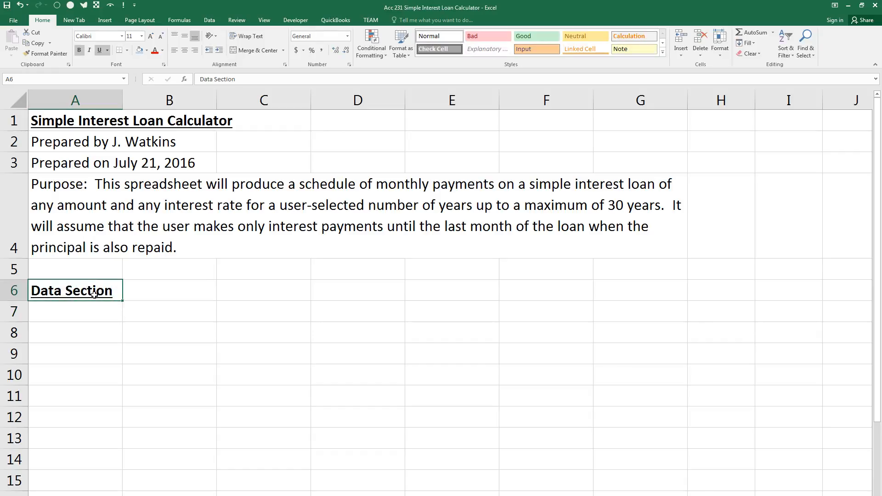
pyautogui.hotkey('shift', 'Right')
pyautogui.hotkey('shift', 'Right')
pyautogui.hotkey('shift', 'Right')
pyautogui.hotkey('shift', 'Right')
pyautogui.hotkey('shift', 'Right')
pyautogui.hotkey('shift', 'Right')
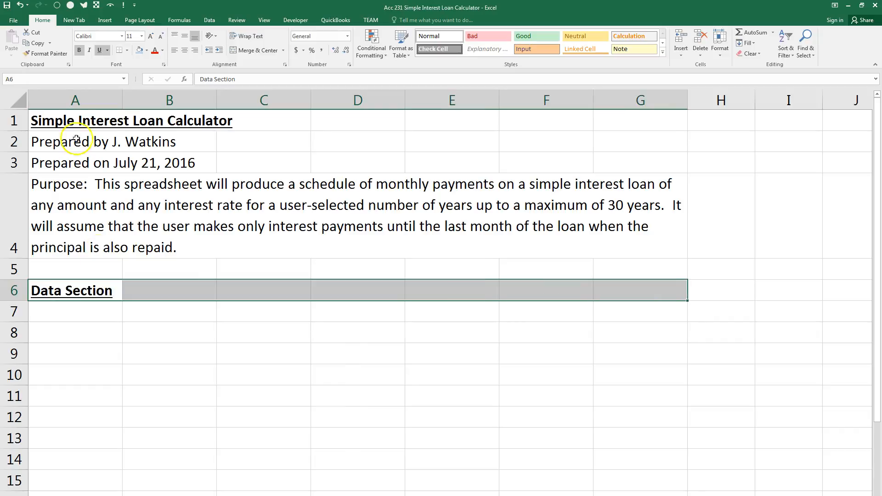
pyautogui.click(139, 51)
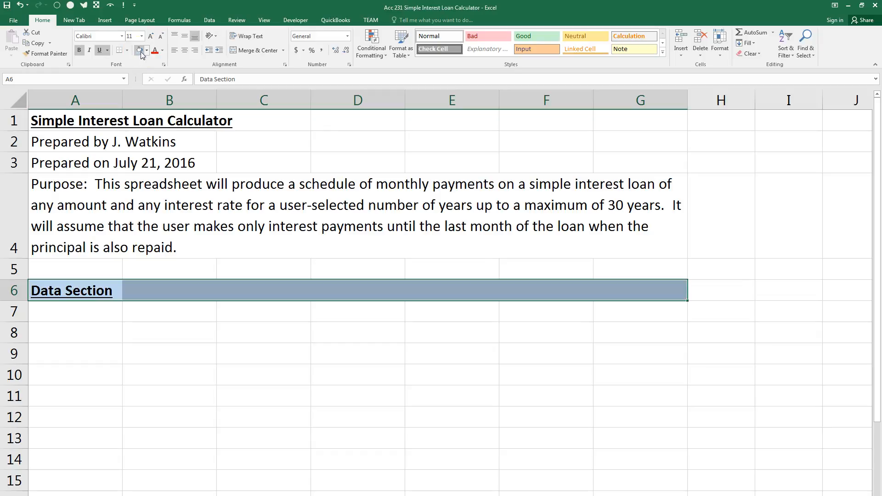
pyautogui.moveTo(40, 291); pyautogui.dragTo(610, 290)
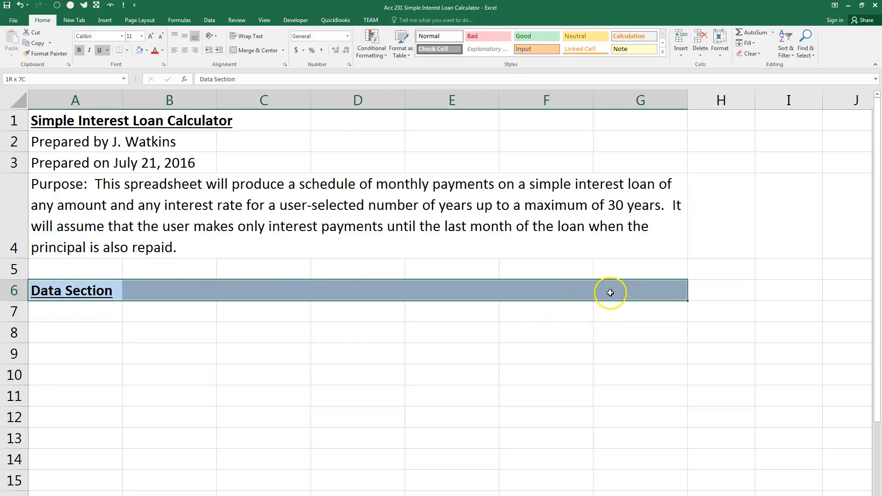
pyautogui.click(127, 50)
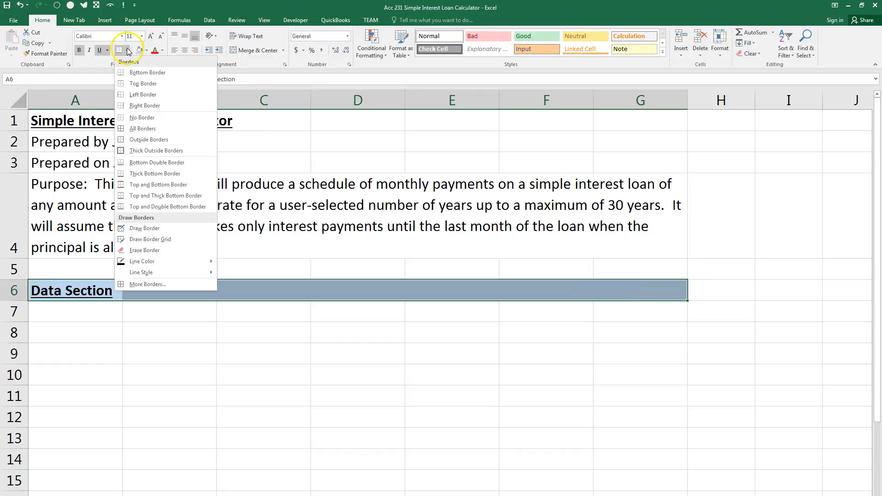
pyautogui.click(156, 162)
# Enter the label "Principal Loan Amount" in cell B8.
pyautogui.click(160, 336)
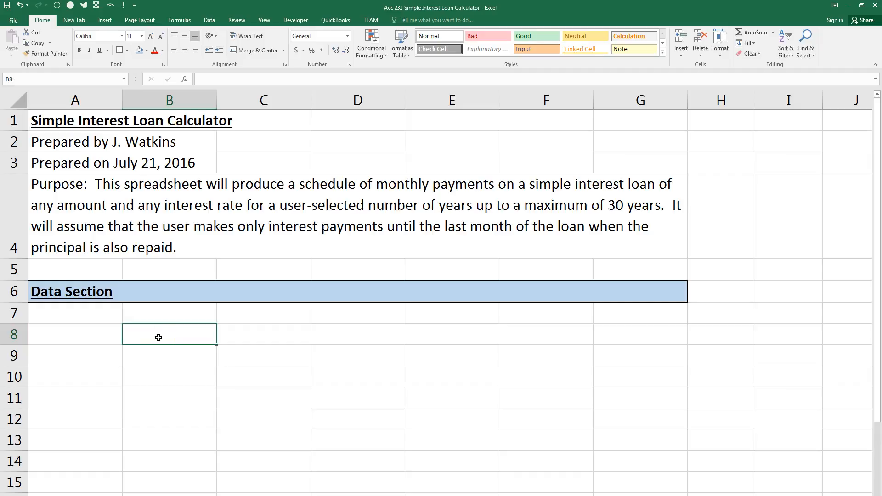
pyautogui.write('Principal Loan A')
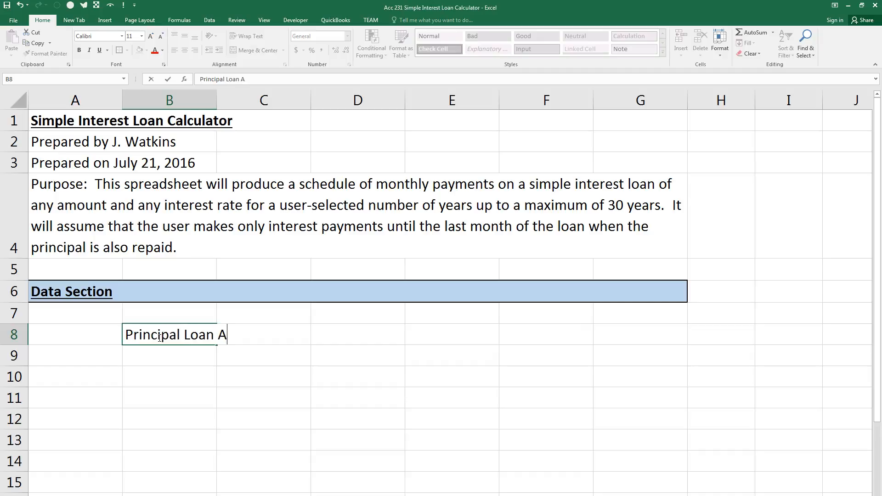
pyautogui.write('mount')
pyautogui.press('Return')
# Enter the label "Annual Interest Rate" in cell B9.
pyautogui.write('Annual Interest')
pyautogui.press('BackSpace')
pyautogui.press('BackSpace')
pyautogui.press('BackSpace')
pyautogui.press('BackSpace')
pyautogui.press('BackSpace')
pyautogui.press('BackSpace')
pyautogui.press('BackSpace')
pyautogui.press('BackSpace')
pyautogui.write('i')
pyautogui.press('BackSpace')
pyautogui.write('Interest R')
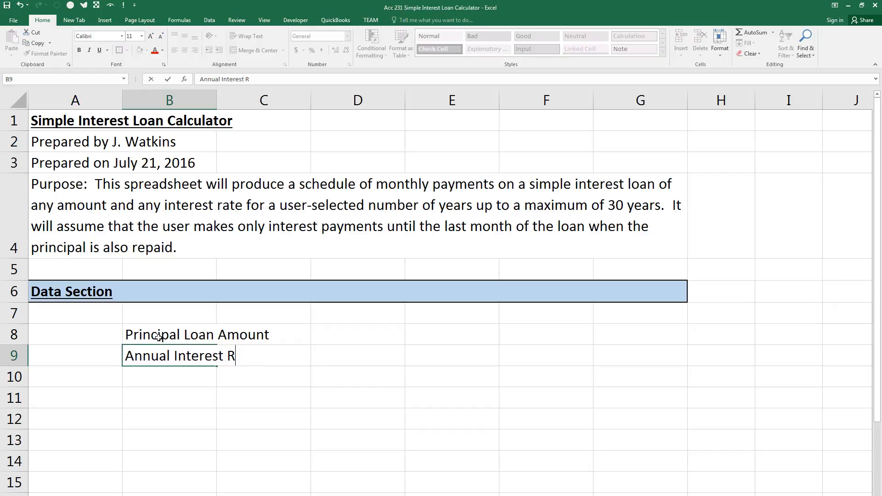
pyautogui.write('ate')
pyautogui.press('Return')
# Enter "Loan Period in Years" in cell B10 and compare the labels with the given loan data in the Word exam document.
pyautogui.write('Loan Per')
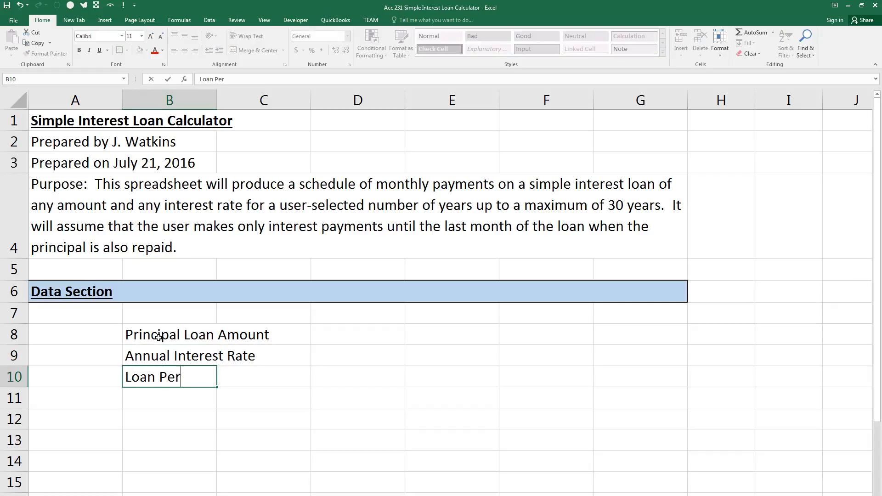
pyautogui.write('iod in Years')
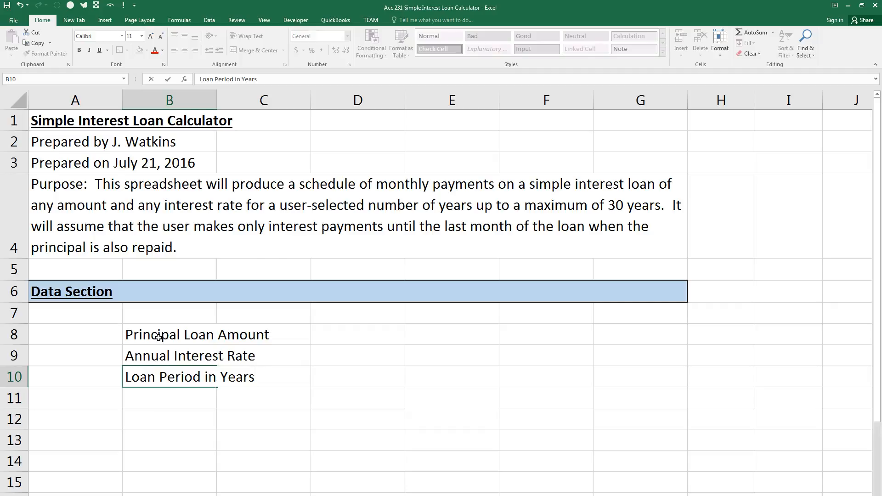
pyautogui.moveTo(881, 106); pyautogui.dragTo(694, 175)
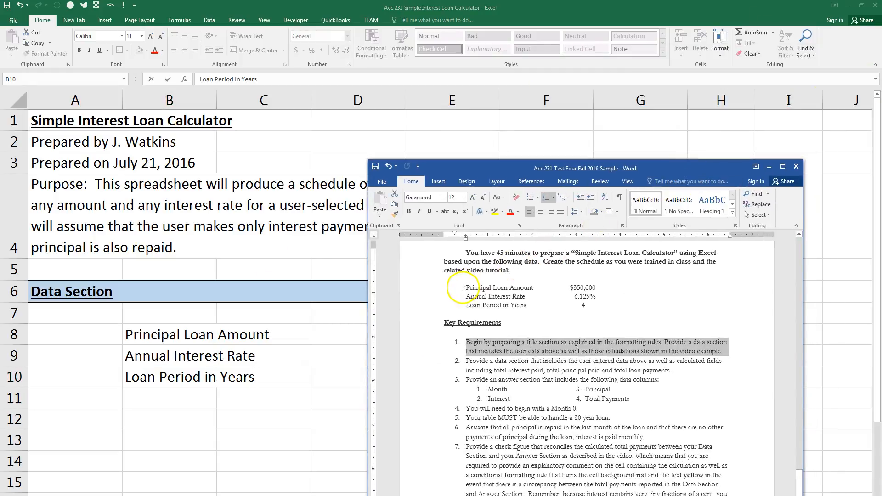
pyautogui.moveTo(465, 288); pyautogui.dragTo(589, 306)
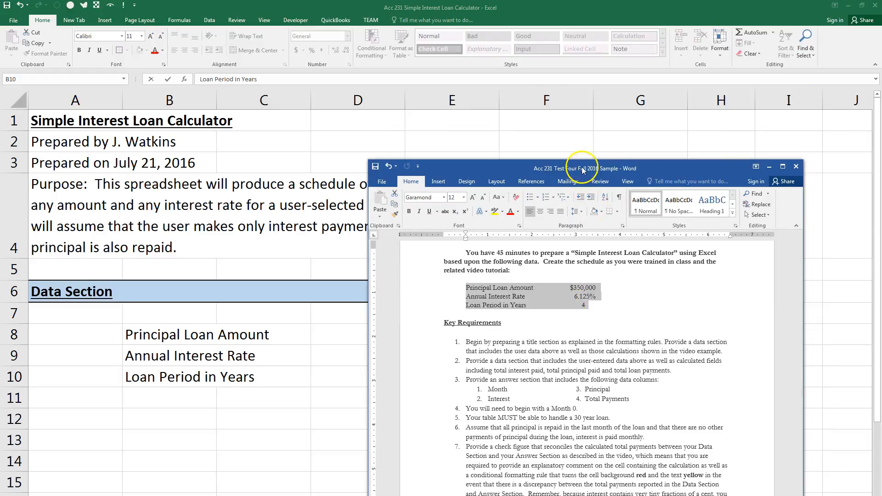
pyautogui.moveTo(585, 163); pyautogui.dragTo(881, 165)
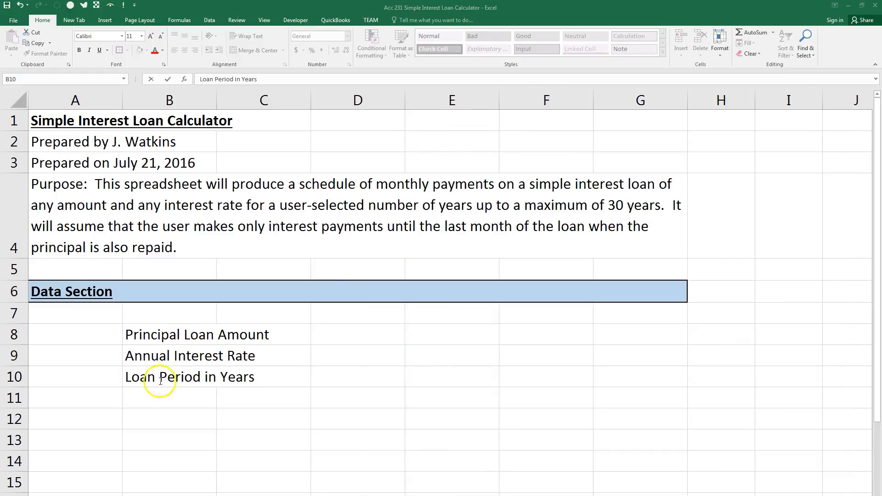
pyautogui.click(152, 398)
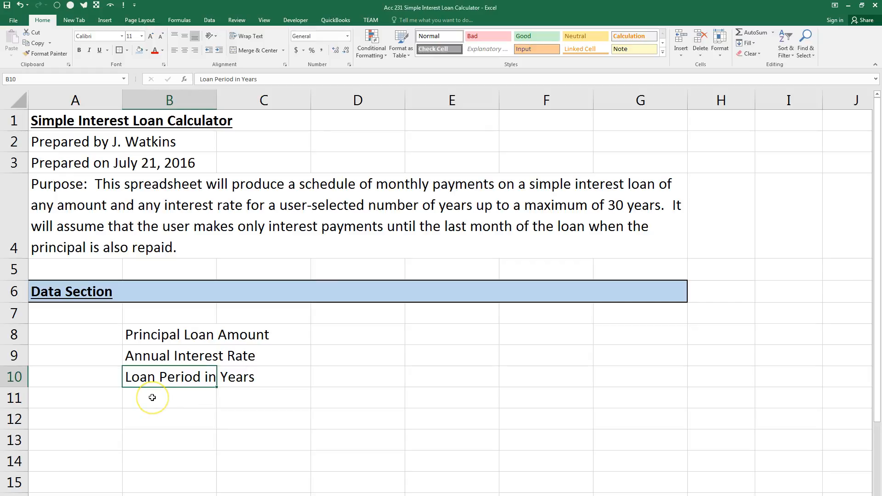
# Enter the labels "Monthly Interest Payment" in cell B11 and "Total Interest Payments" in cell B12.
pyautogui.click(152, 397)
pyautogui.write('Monthly Interest Payme')
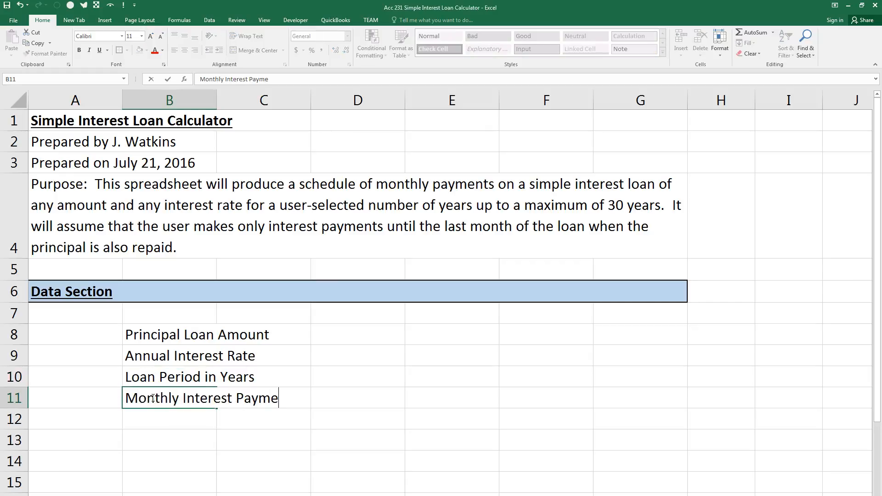
pyautogui.write('nt')
pyautogui.press('Return')
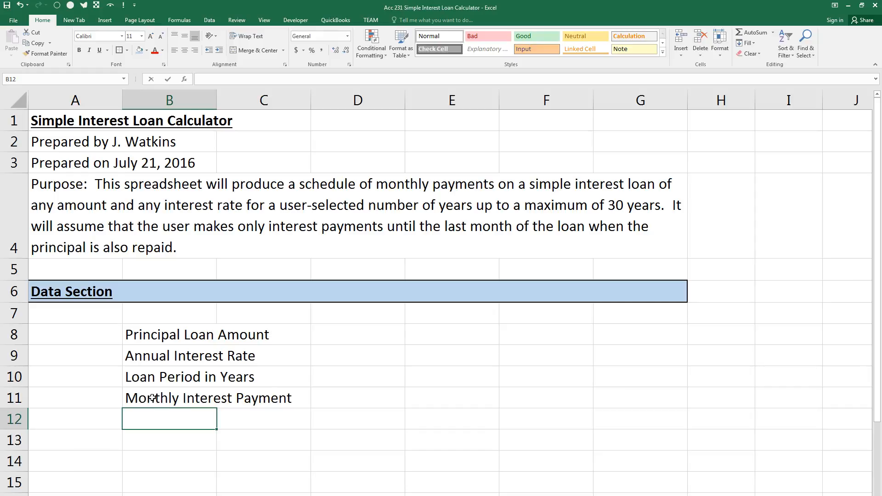
pyautogui.write('Total Interest Payments')
pyautogui.press('Return')
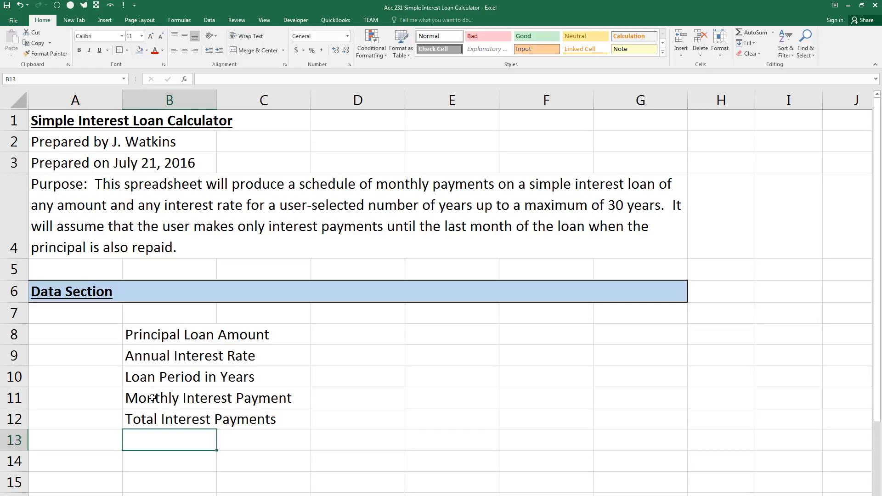
# Enter the labels "Total Principal Payment", "Total Loan Payments" and "Check Figure" in cells B13 to B15.
pyautogui.write('Total Principal Payment')
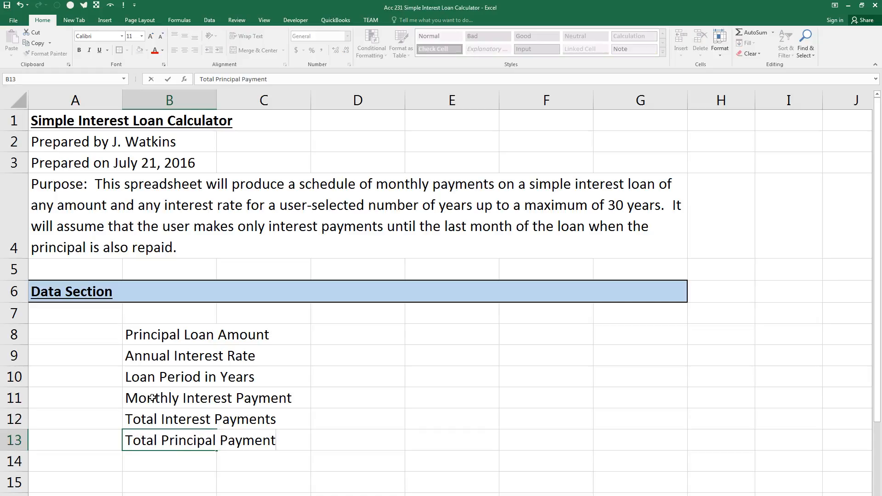
pyautogui.press('Return')
pyautogui.write('Total Loan Payments')
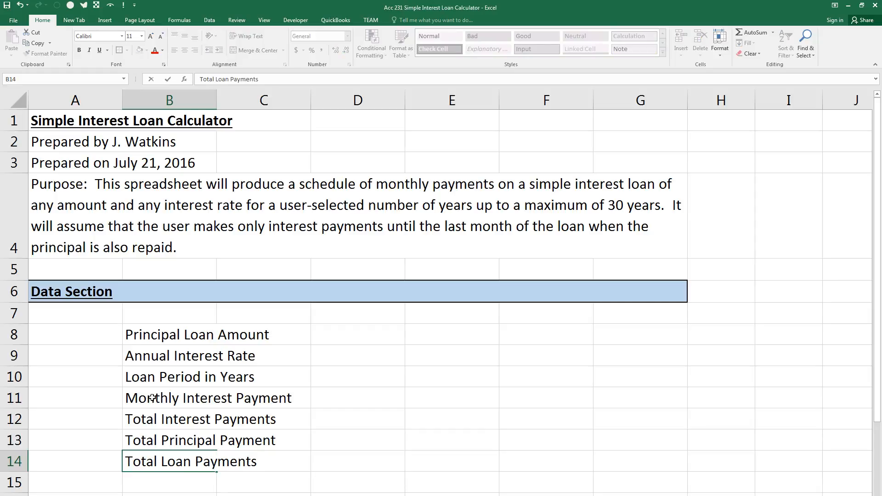
pyautogui.press('Return')
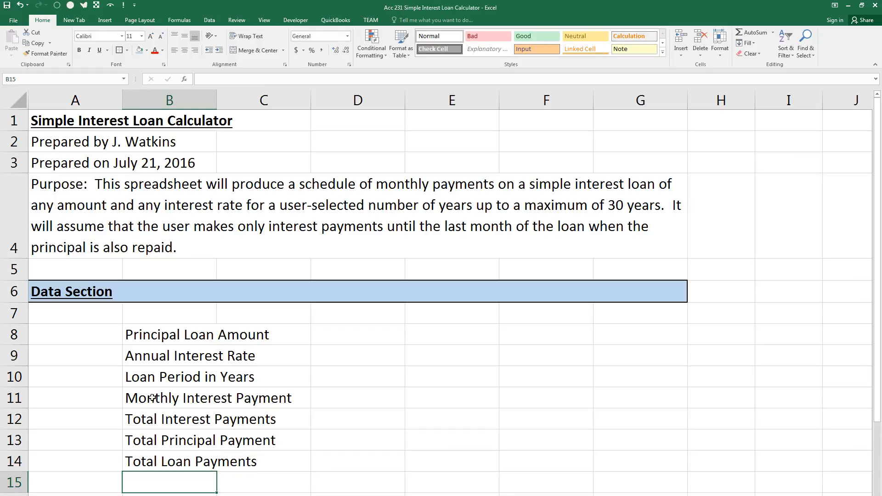
pyautogui.write('Check Figure')
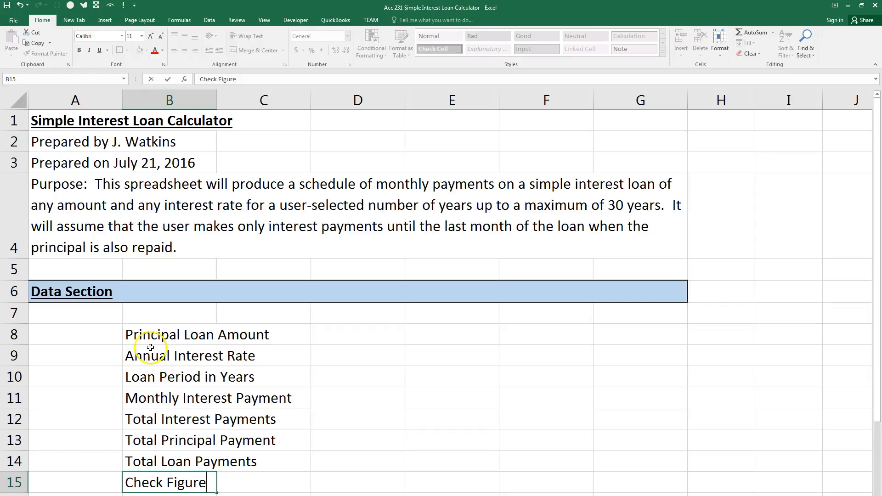
# Create names for cells C8 to C14 from the left-column labels in B8 to B14, and check the name assigned to C8.
pyautogui.click(151, 332)
pyautogui.moveTo(150, 333)
pyautogui.mouseDown()
pyautogui.moveTo(151, 456)
pyautogui.moveTo(236, 454)
pyautogui.mouseUp()
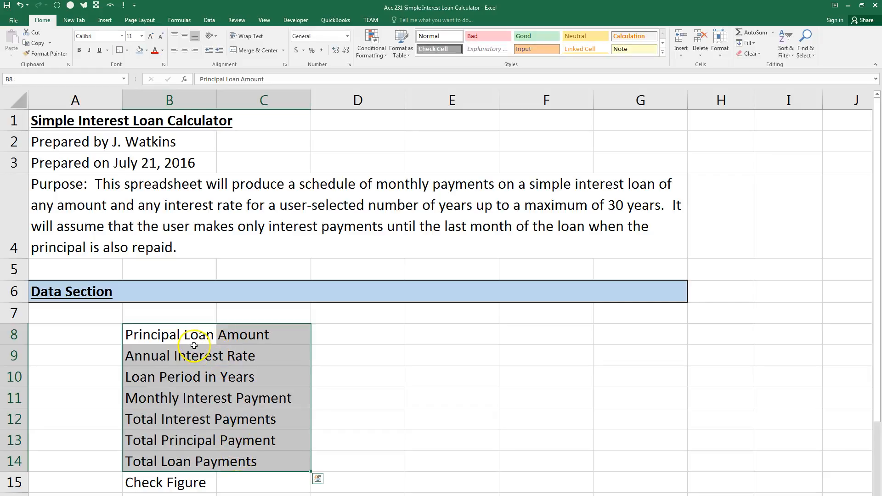
pyautogui.click(351, 337)
pyautogui.hotkey('ctrl', 'shift', 'F3')
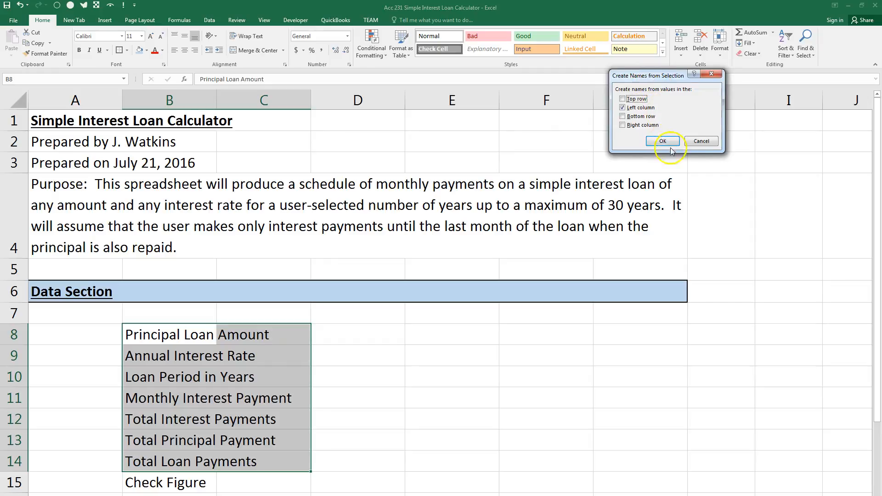
pyautogui.click(701, 141)
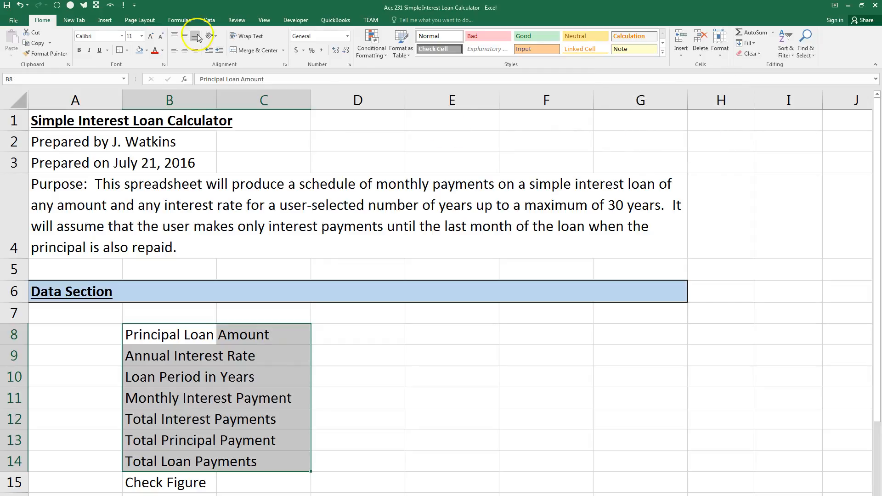
pyautogui.click(171, 21)
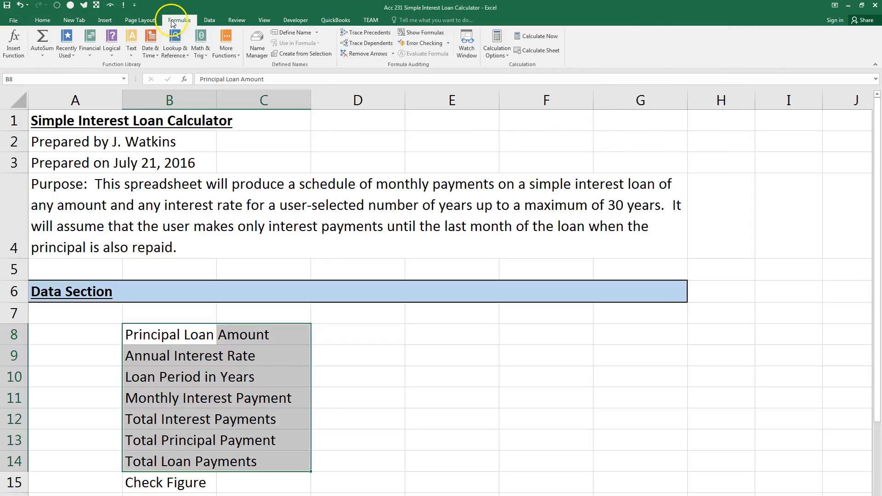
pyautogui.click(301, 54)
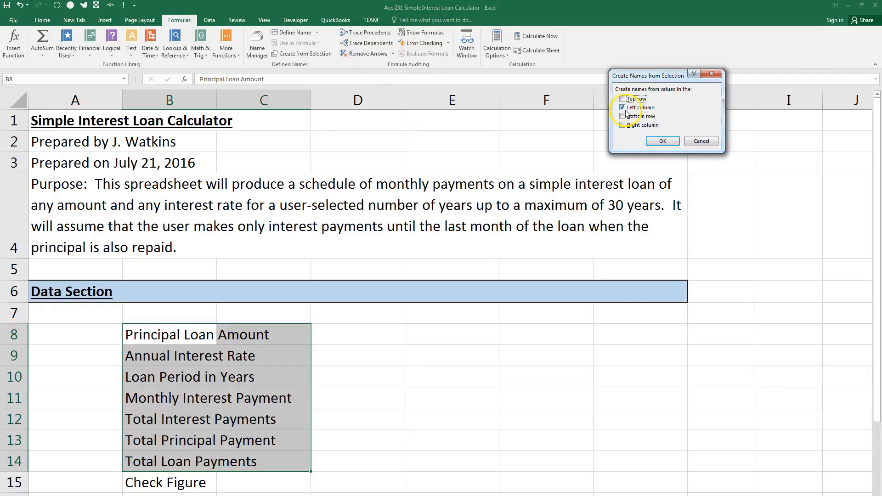
pyautogui.click(662, 140)
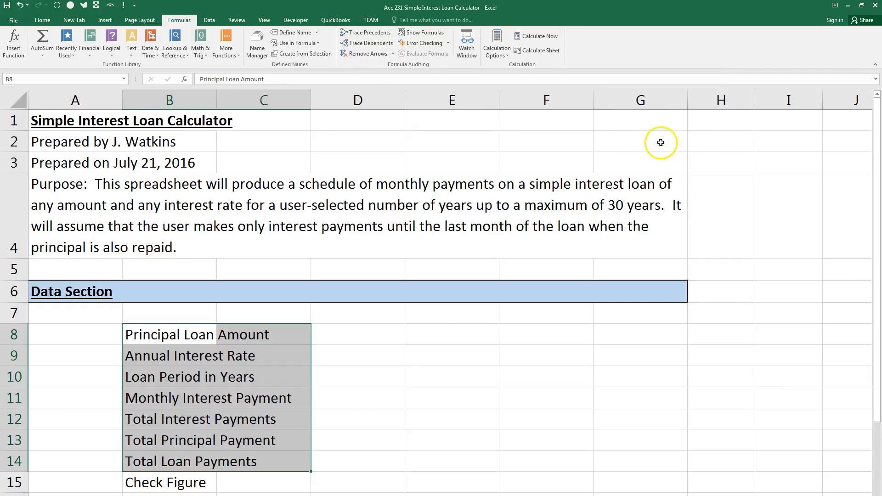
pyautogui.click(239, 335)
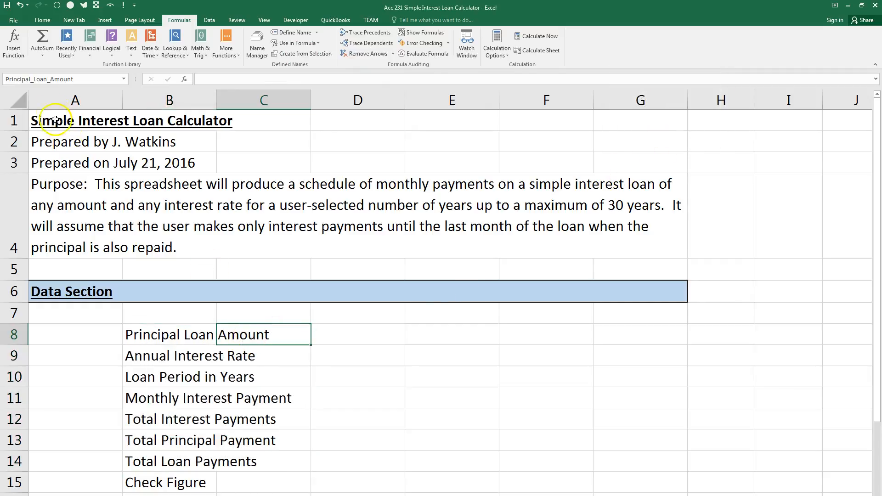
# Check the names assigned to cells C9, C10 and C11.
pyautogui.click(280, 356)
pyautogui.click(274, 382)
pyautogui.click(272, 398)
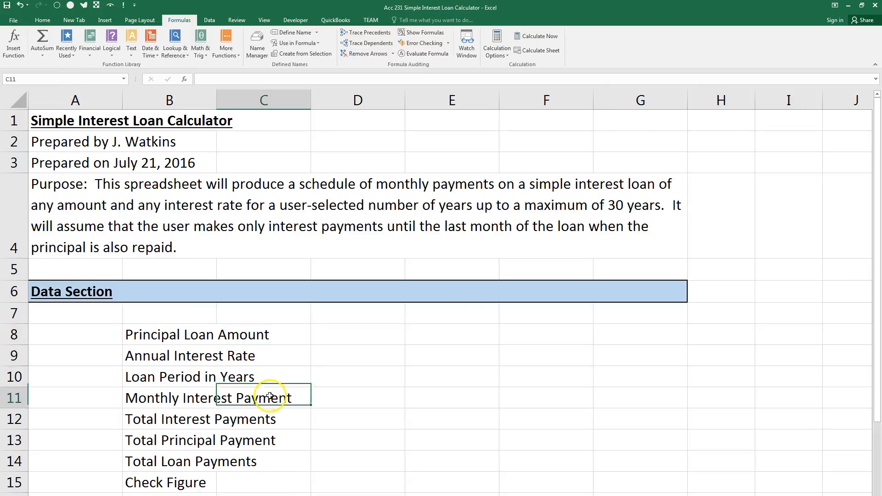
# Enter a trial value of 1 in cell C8 and clear it again.
pyautogui.click(274, 336)
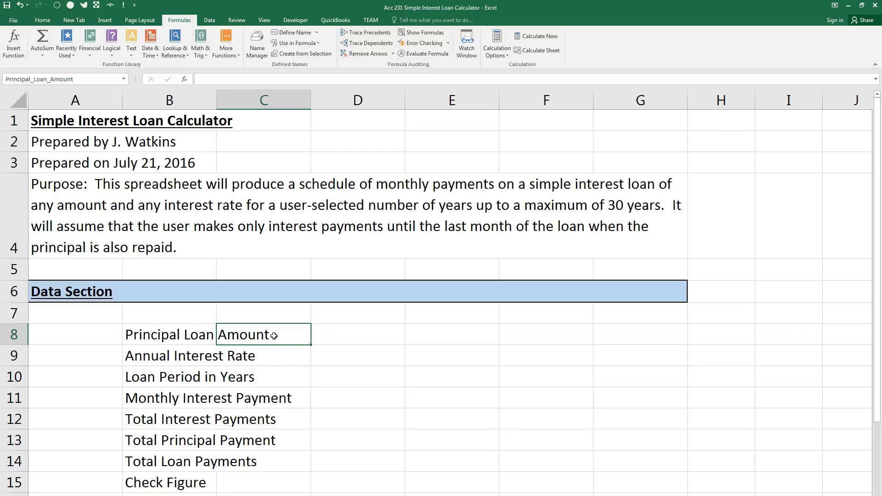
pyautogui.write('1')
pyautogui.press('Return')
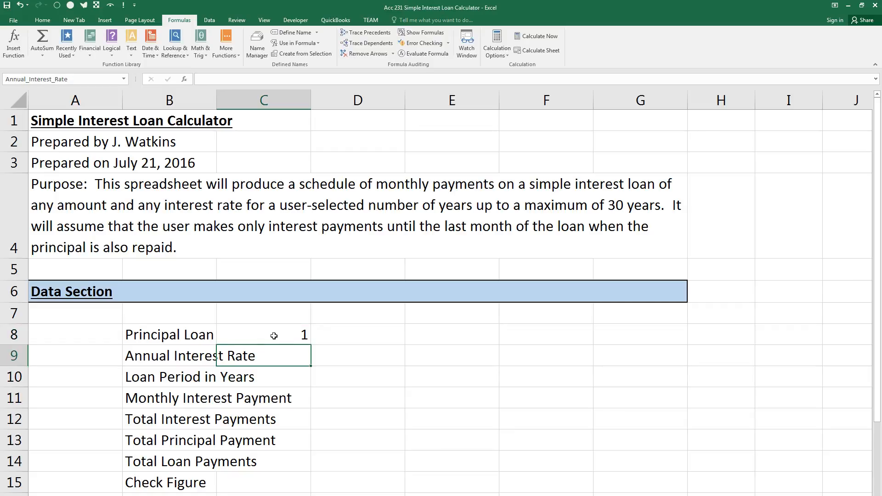
pyautogui.click(275, 336)
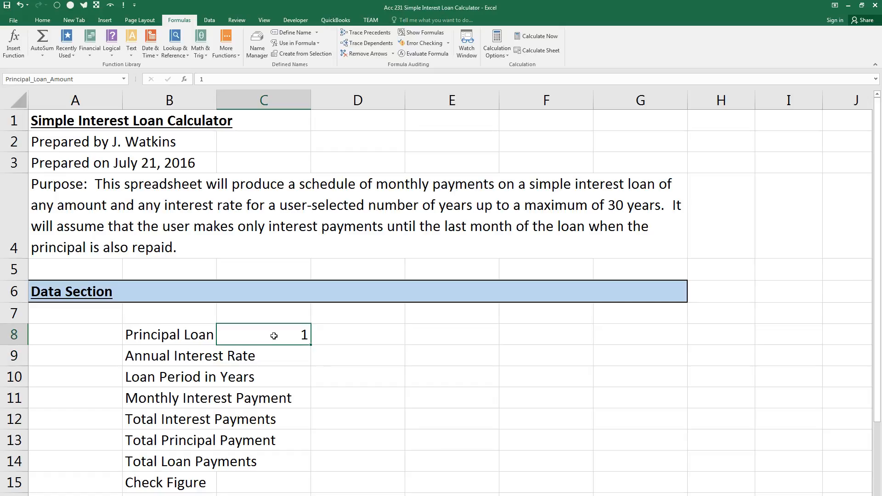
pyautogui.press('BackSpace')
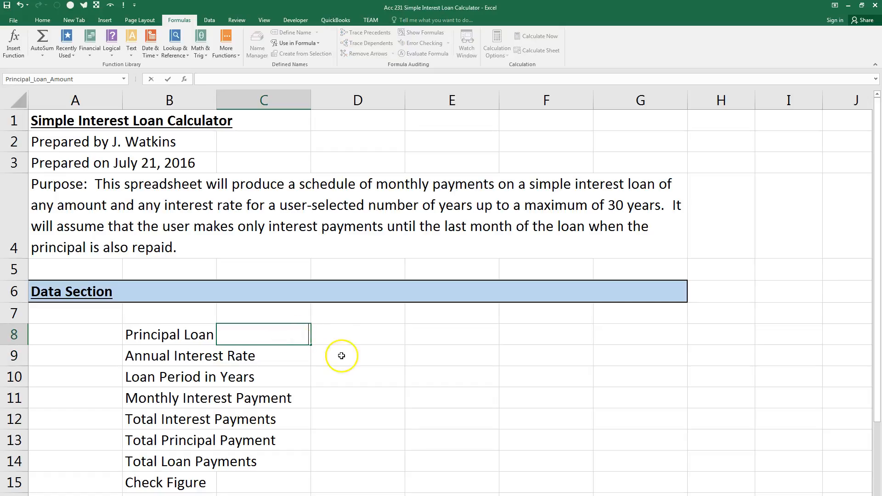
pyautogui.click(342, 338)
# Move the named cells C8:C14 to E8:E14 so the labels in column B have room.
pyautogui.moveTo(290, 337); pyautogui.dragTo(265, 460)
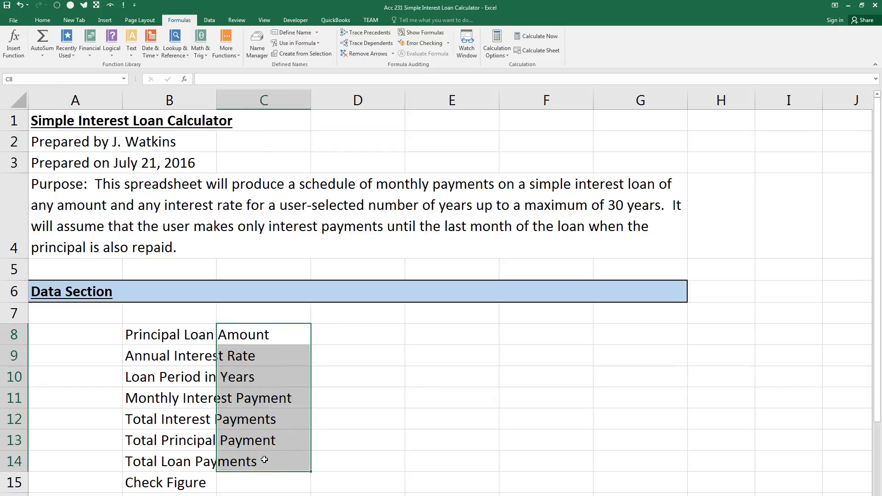
pyautogui.hotkey('ctrl', 'c')
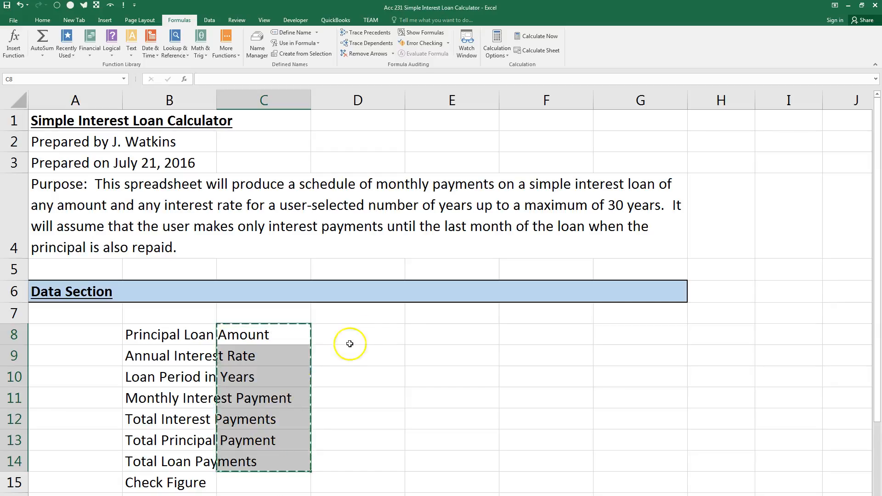
pyautogui.click(438, 335)
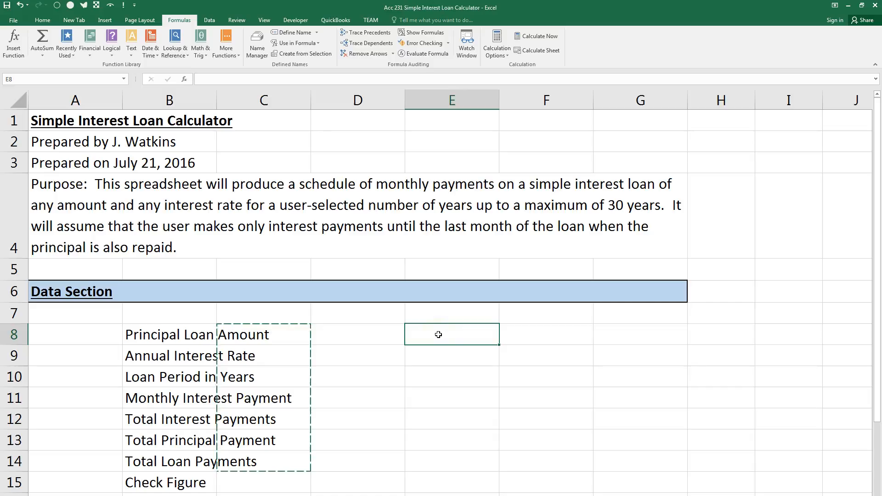
pyautogui.press('Left')
pyautogui.press('Left')
pyautogui.press('Left')
pyautogui.press('Right')
pyautogui.press('Right')
pyautogui.press('Right')
pyautogui.press('Escape')
pyautogui.hotkey('shift', 'Down')
pyautogui.hotkey('shift', 'Down')
pyautogui.hotkey('shift', 'Down')
pyautogui.hotkey('shift', 'Down')
pyautogui.hotkey('shift', 'Down')
pyautogui.hotkey('shift', 'Down')
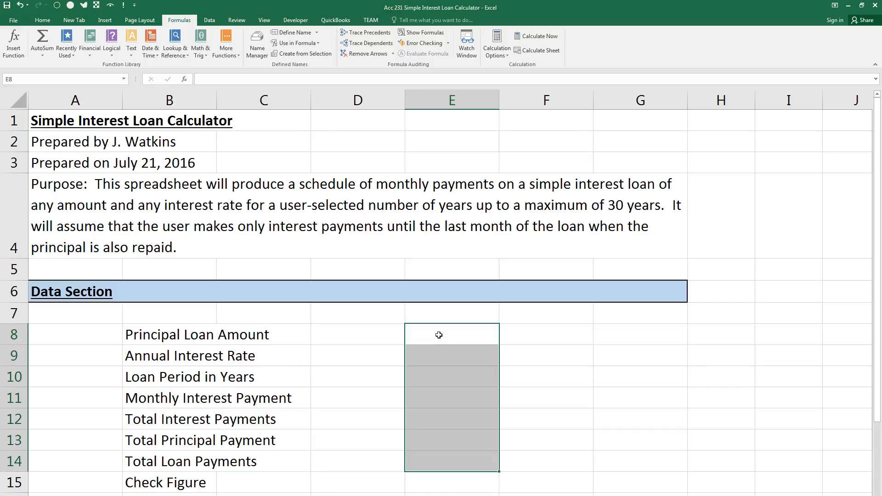
# Enter the principal loan amount 350000 in cell E8 and check the cell's name.
pyautogui.click(439, 335)
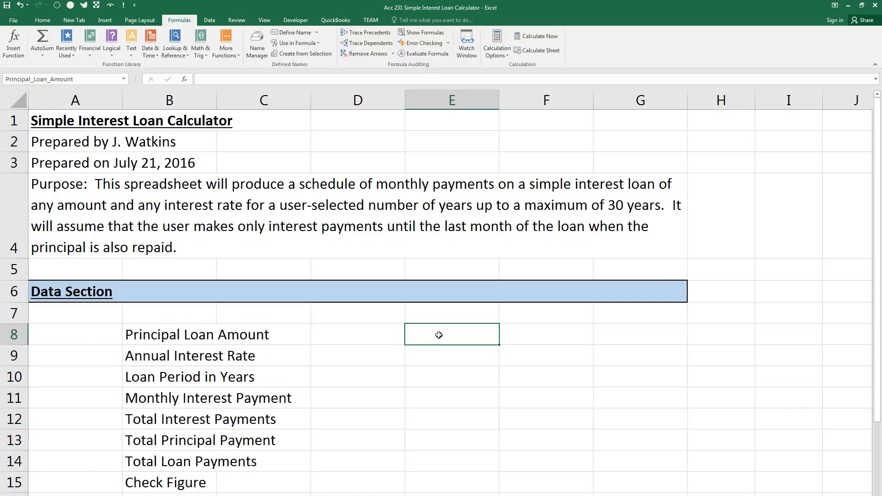
pyautogui.write('350000')
pyautogui.press('Return')
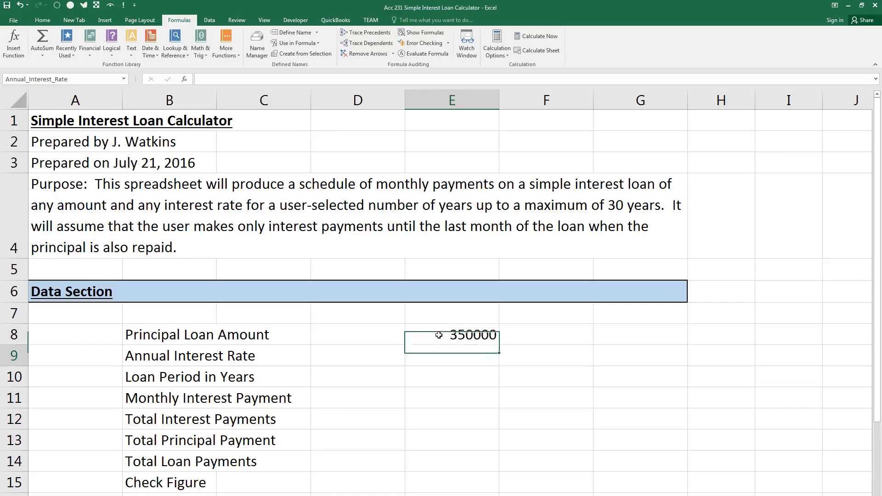
pyautogui.click(460, 336)
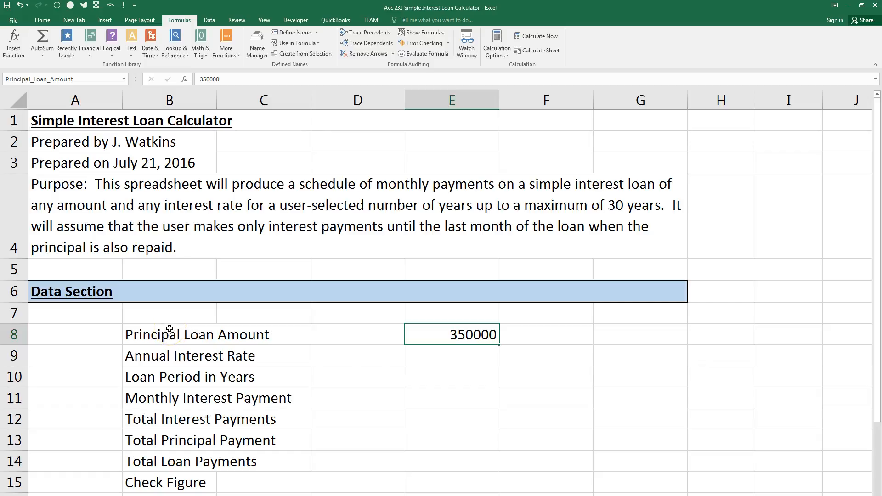
# Enter the annual interest rate 0.06125 in cell E9 and the loan period 4 in cell E10.
pyautogui.click(440, 357)
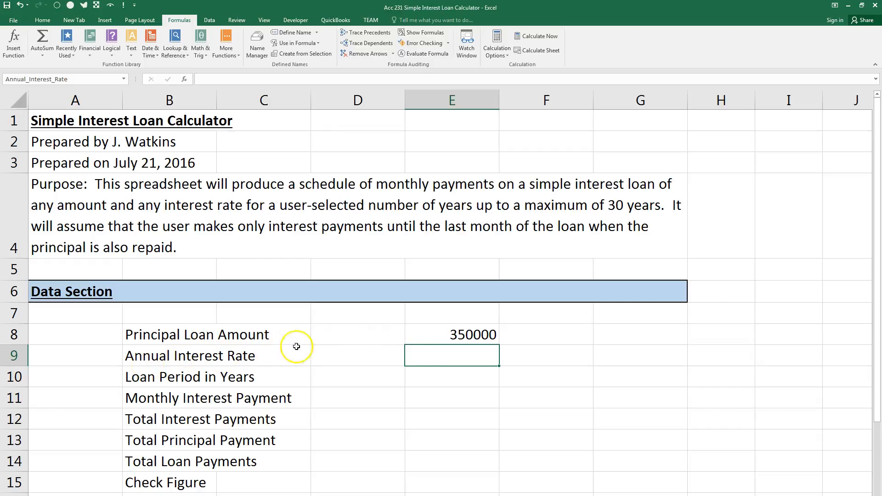
pyautogui.write('.0')
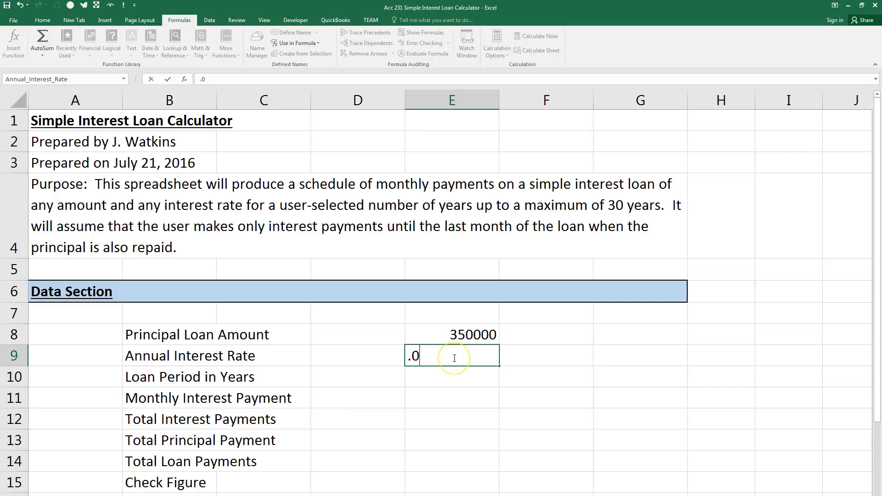
pyautogui.write('6125')
pyautogui.click(450, 374)
pyautogui.write('4')
pyautogui.press('Return')
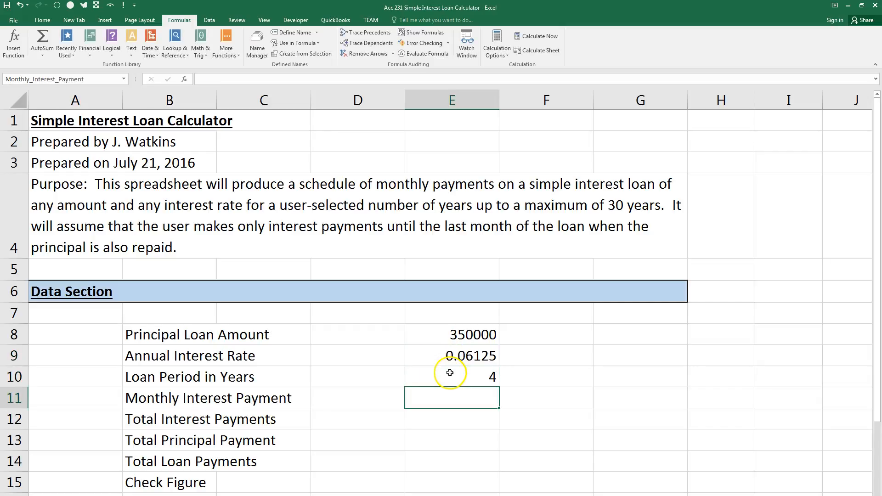
# Fill the input cells E8:E10 with the same light blue as the Data Section heading.
pyautogui.moveTo(467, 331); pyautogui.dragTo(460, 374)
pyautogui.click(42, 19)
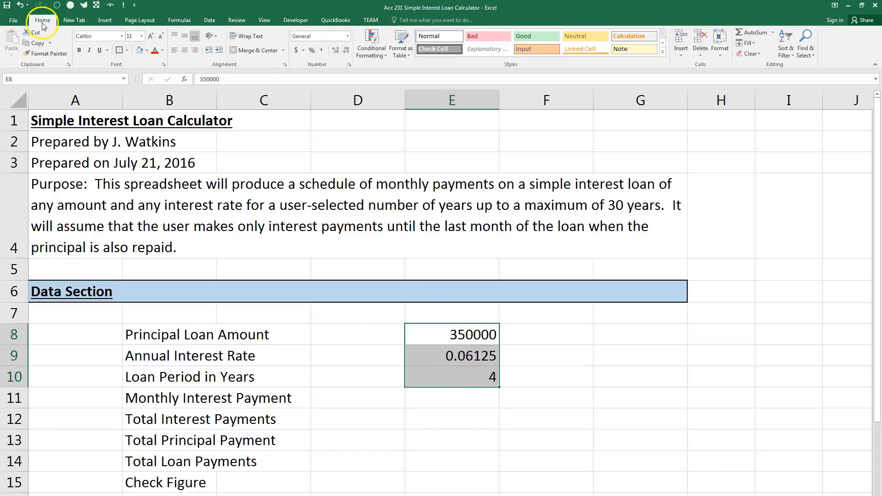
pyautogui.click(139, 50)
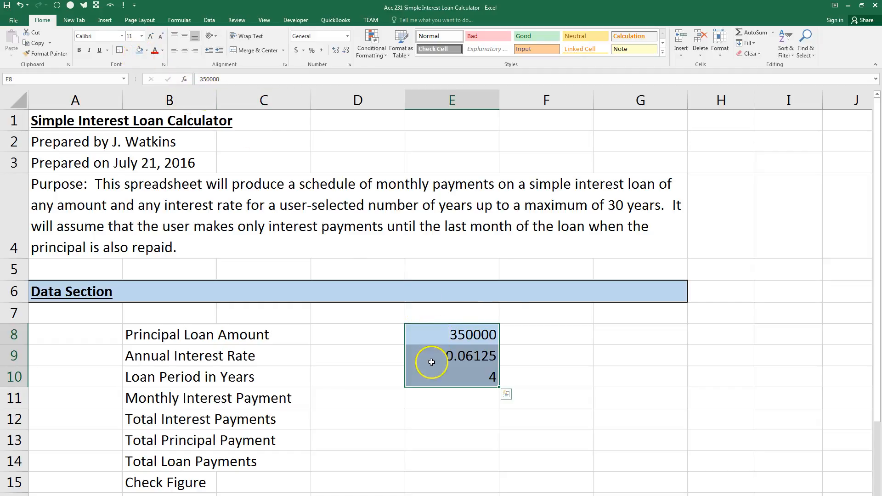
# Centre the values in E8:E10 and apply the dollar Accounting format to the principal in E8.
pyautogui.click(184, 52)
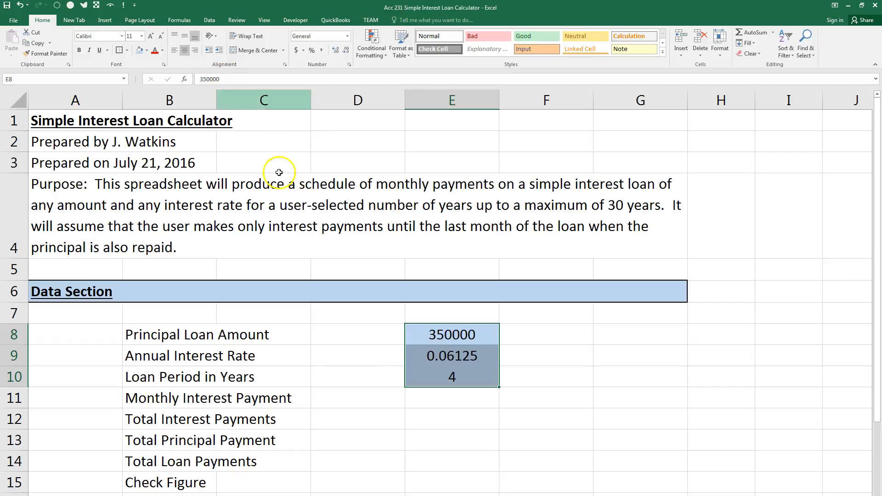
pyautogui.click(437, 334)
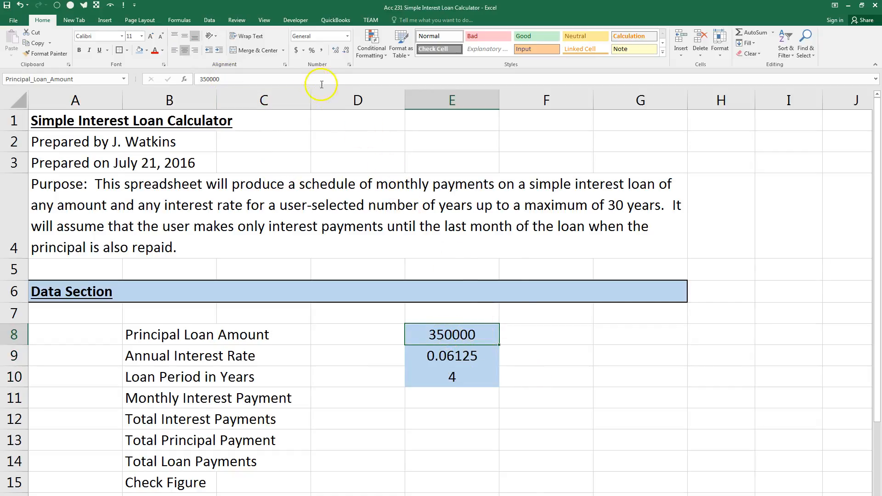
pyautogui.click(296, 50)
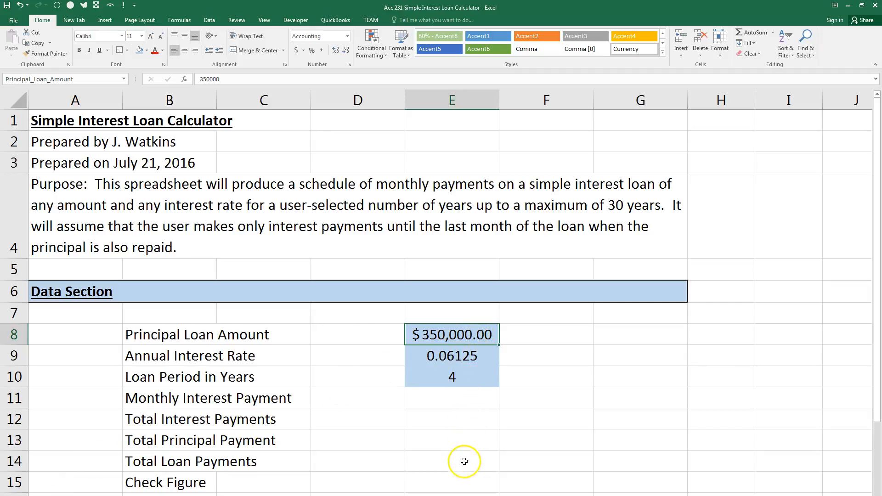
# Calculate the monthly interest payment in E11 with =(Annual_Interest_Rate/12)*Principal_Loan_Amount and apply Comma style to the cell.
pyautogui.click(464, 400)
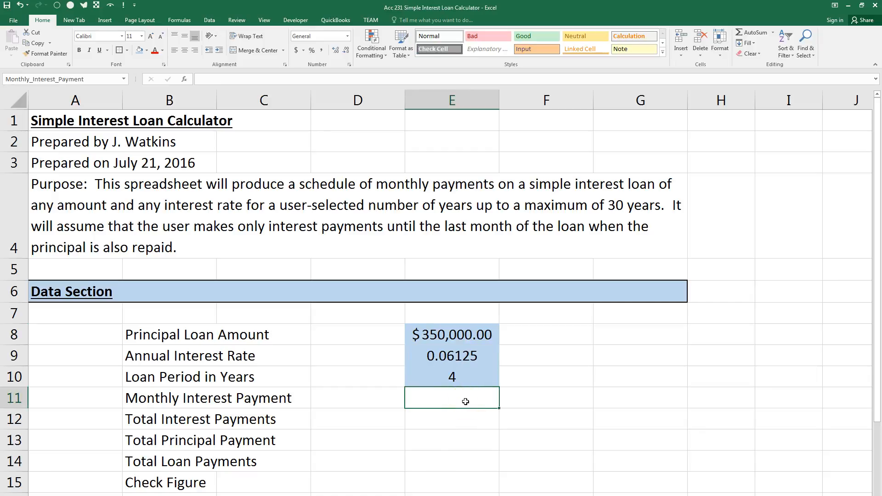
pyautogui.write('=')
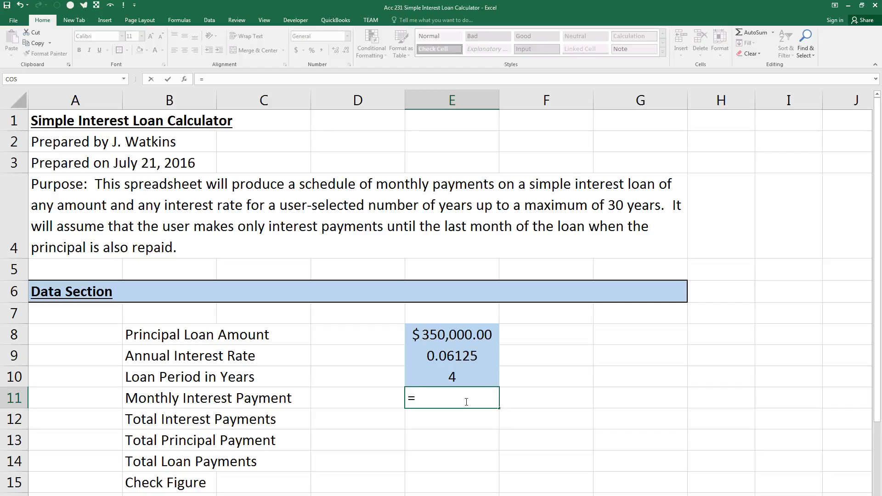
pyautogui.write('(')
pyautogui.click(457, 357)
pyautogui.write('/12)')
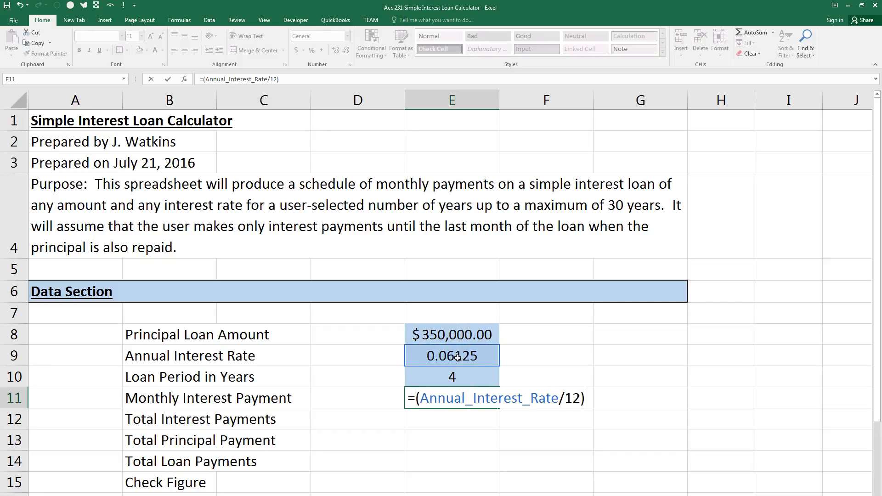
pyautogui.write('*')
pyautogui.click(454, 329)
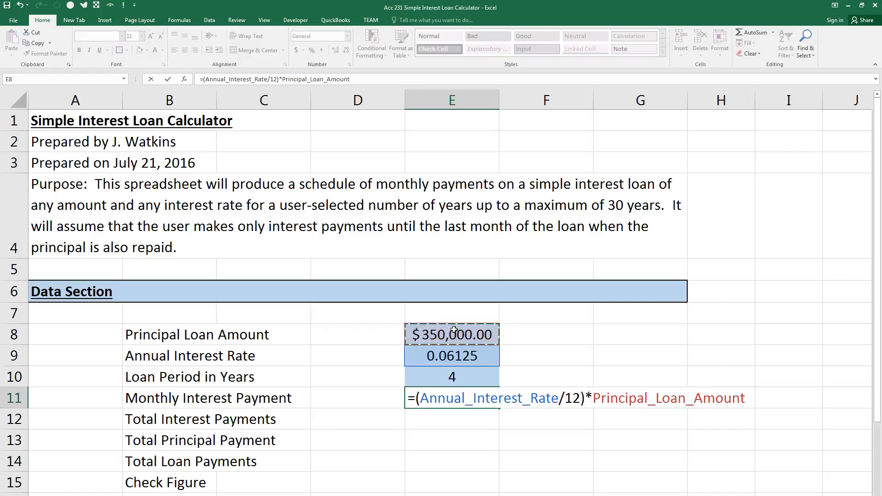
pyautogui.press('Return')
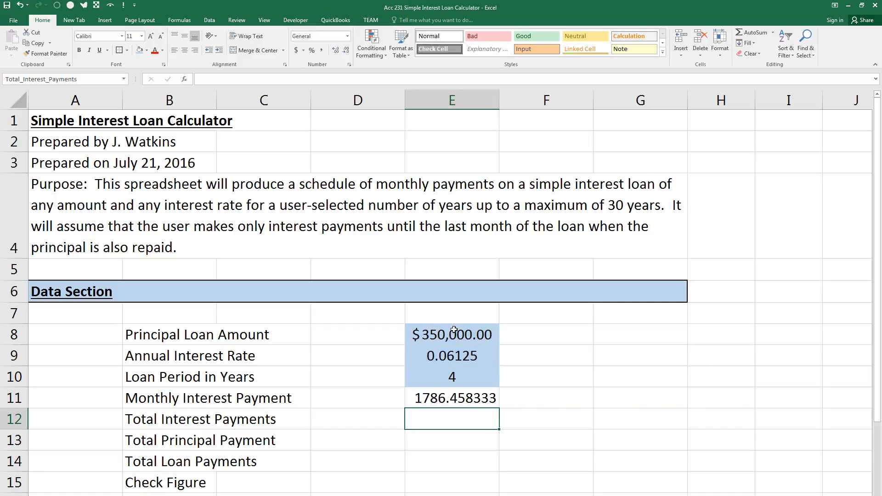
pyautogui.click(431, 385)
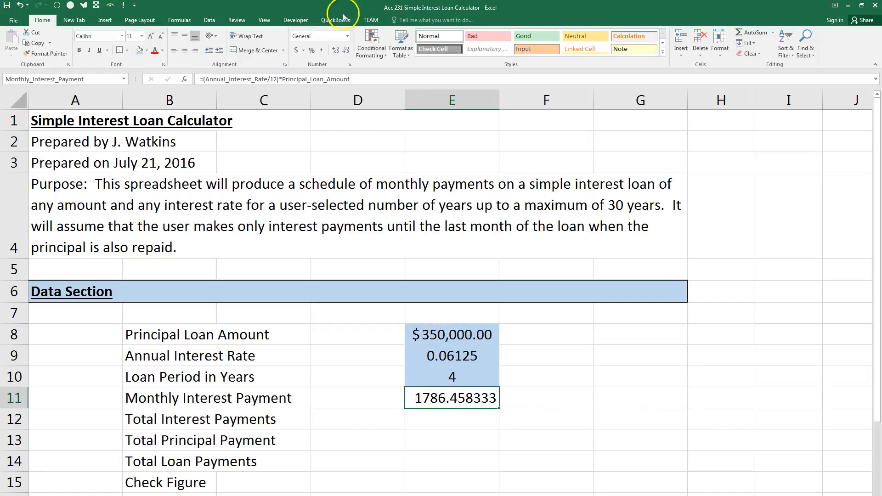
pyautogui.click(321, 50)
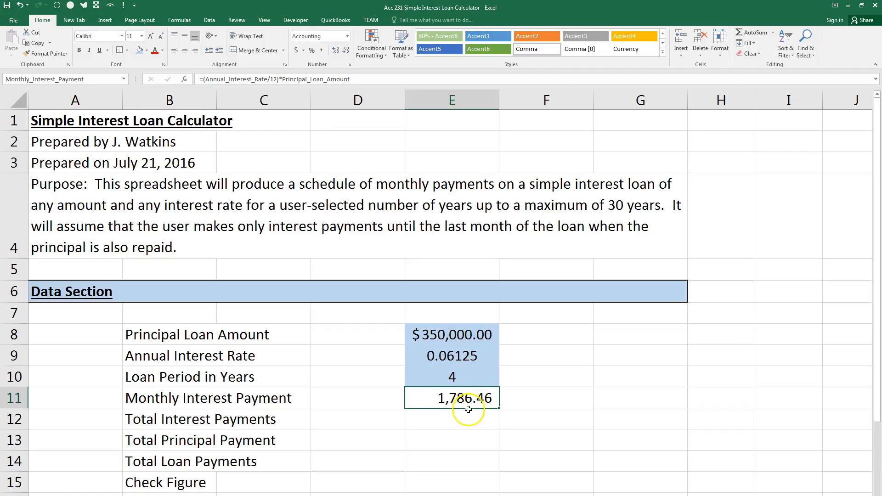
# Calculate the total interest payments in E12 with =Monthly_Interest_Payment*Loan_Period_in_Years*12 and apply Comma style to the cell.
pyautogui.click(446, 419)
pyautogui.write('=')
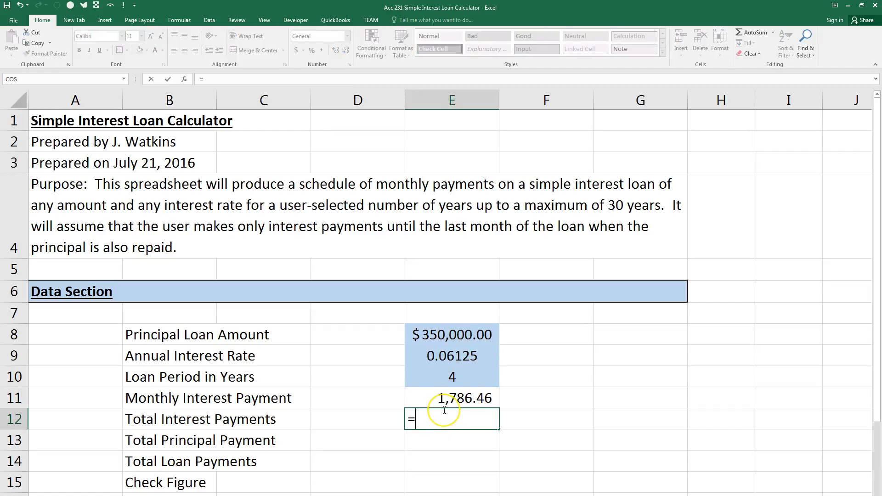
pyautogui.click(450, 399)
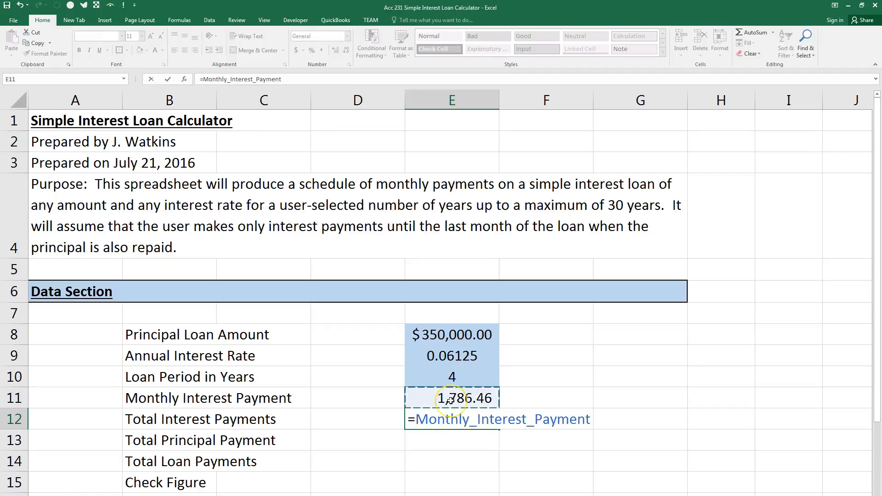
pyautogui.write('*')
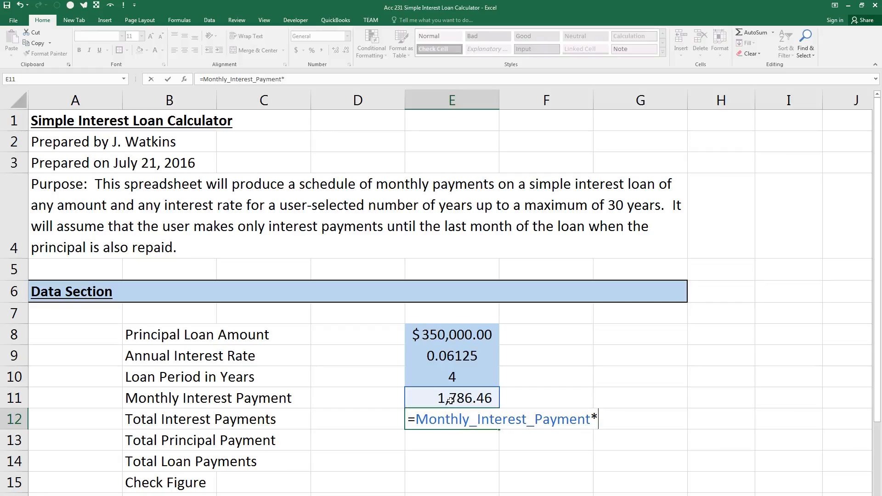
pyautogui.click(439, 381)
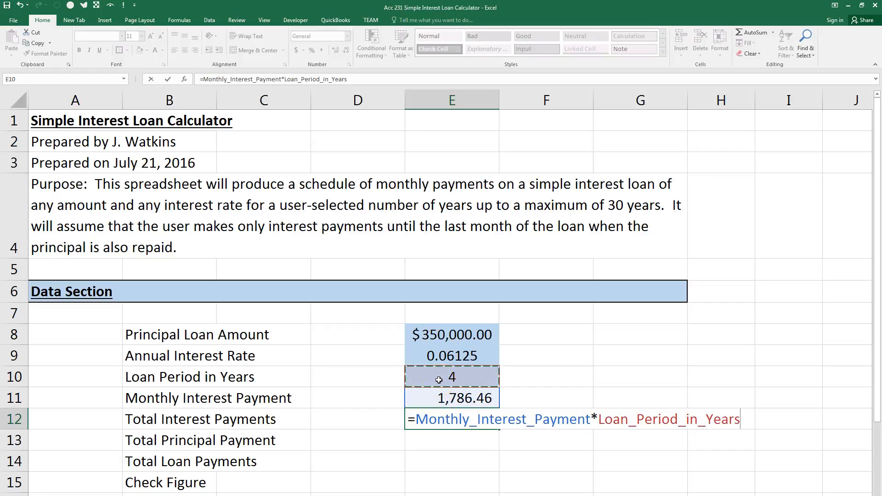
pyautogui.write('*12')
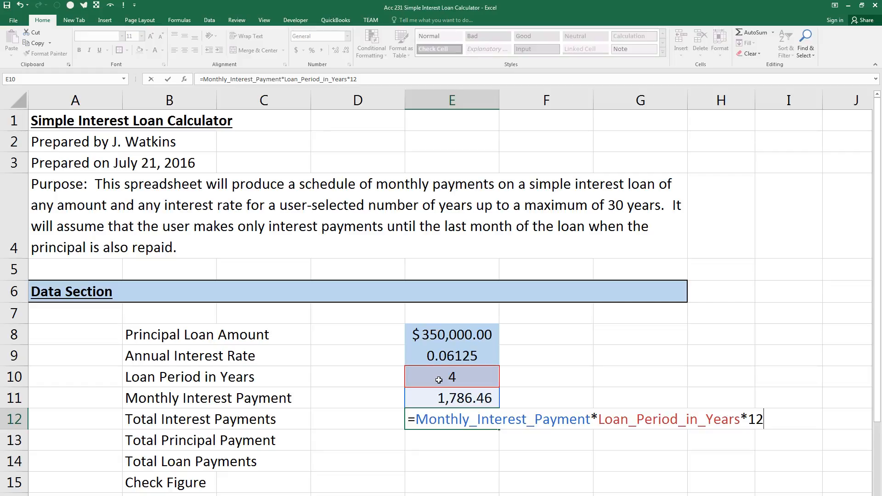
pyautogui.press('Return')
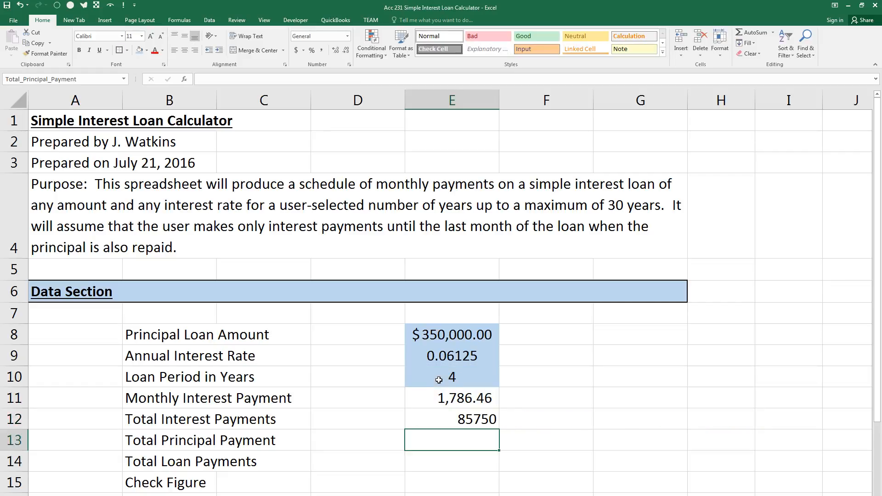
pyautogui.click(438, 418)
pyautogui.click(321, 52)
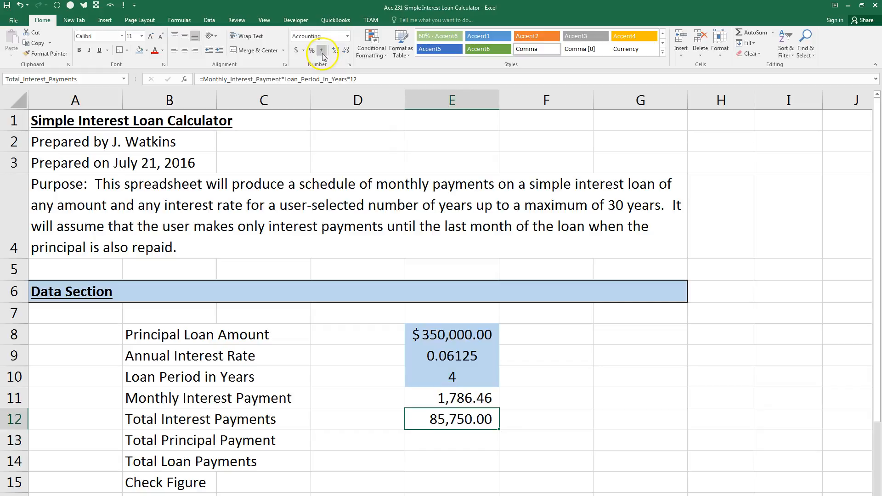
# Set the total principal payment in E13 to =Principal_Loan_Amount and apply Comma style to the cell.
pyautogui.click(445, 442)
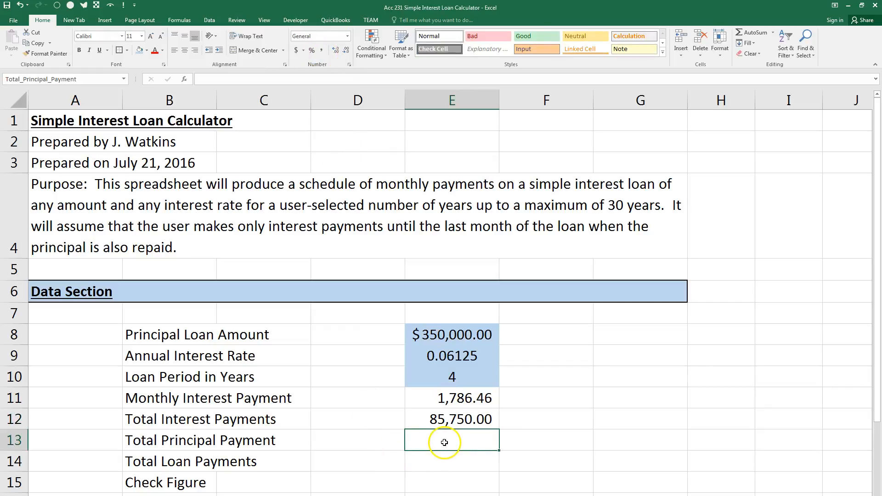
pyautogui.write('=')
pyautogui.click(462, 332)
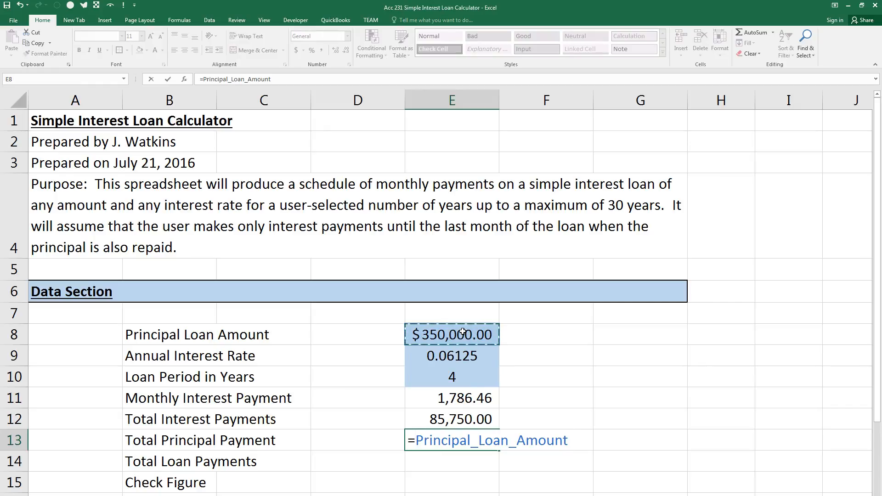
pyautogui.press('Return')
pyautogui.press('Up')
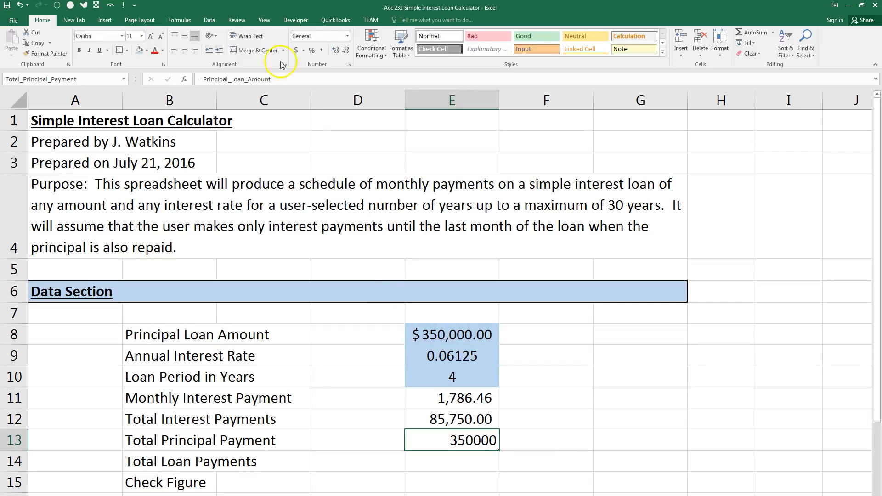
pyautogui.click(322, 50)
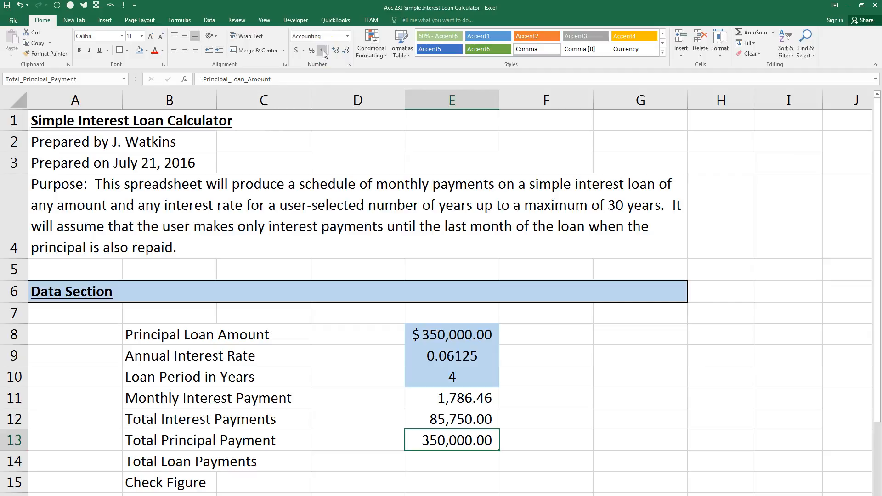
# Apply a Top and Double Bottom Border to the Total Loan Payments cell E14.
pyautogui.click(449, 457)
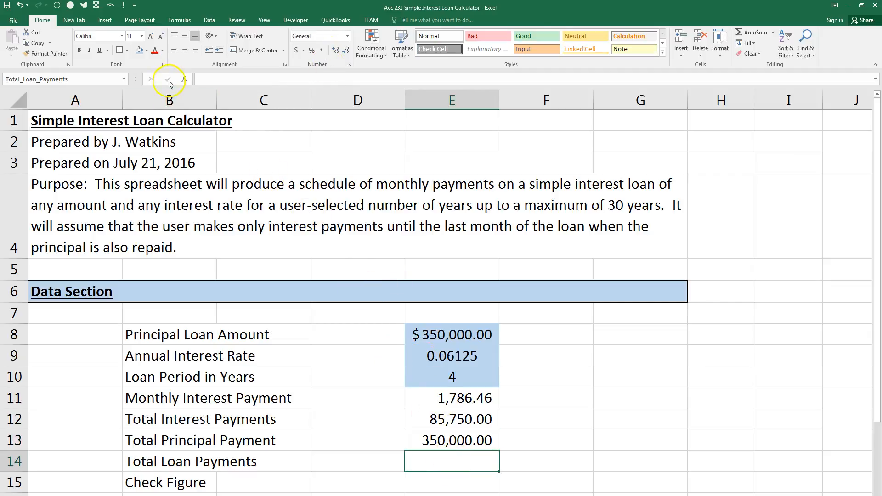
pyautogui.click(128, 51)
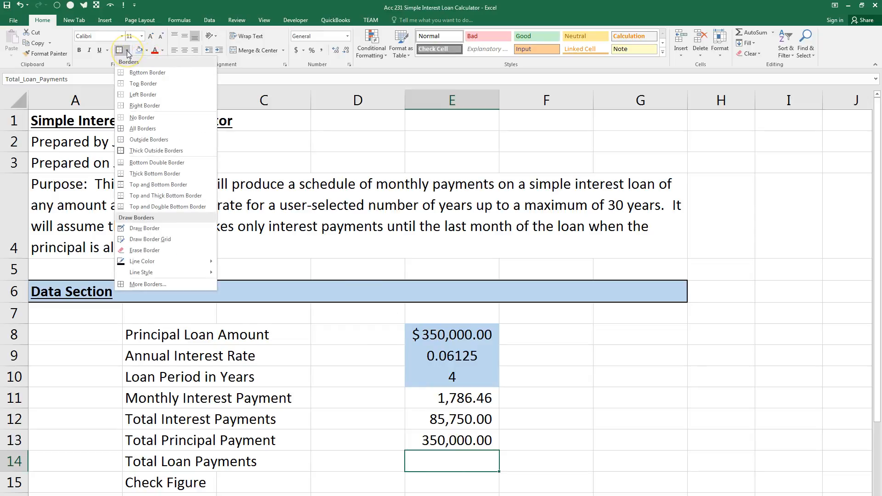
pyautogui.click(139, 207)
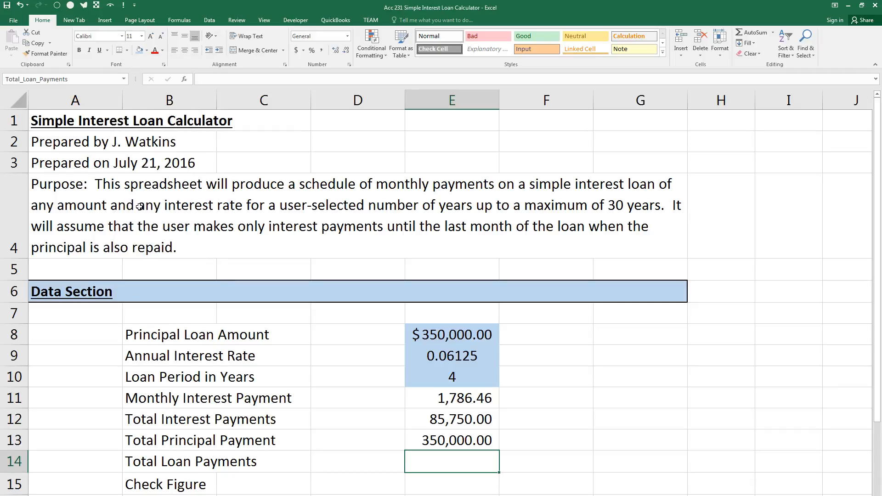
pyautogui.click(544, 468)
# Calculate the total loan payments in E14 with =Total_Interest_Payments+Total_Principal_Payment and apply the dollar Accounting format.
pyautogui.click(458, 467)
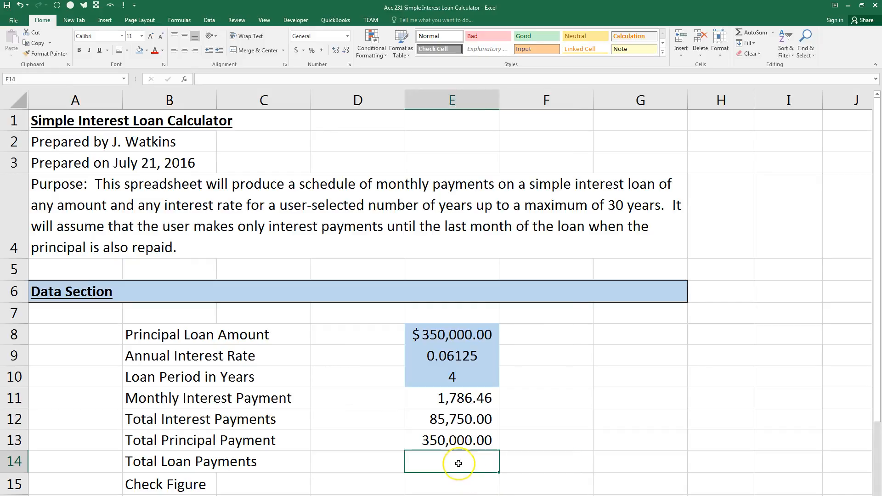
pyautogui.write('=')
pyautogui.click(476, 421)
pyautogui.write('+')
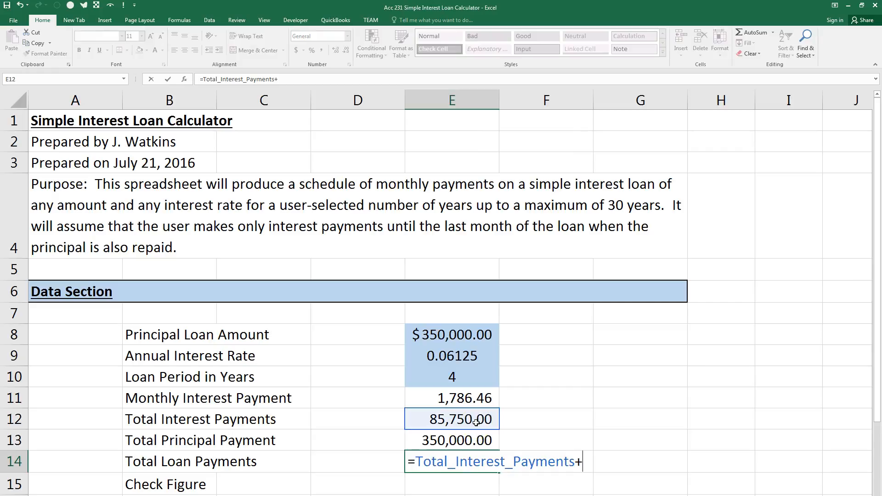
pyautogui.click(466, 440)
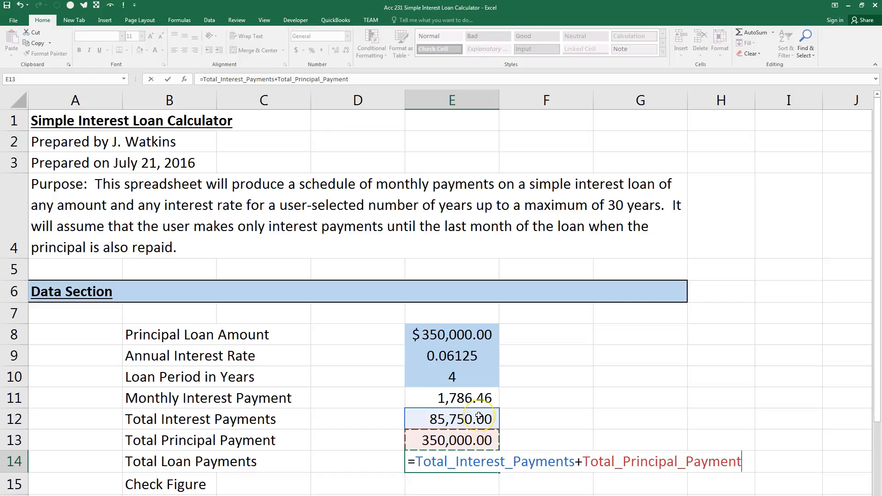
pyautogui.press('Return')
pyautogui.click(468, 461)
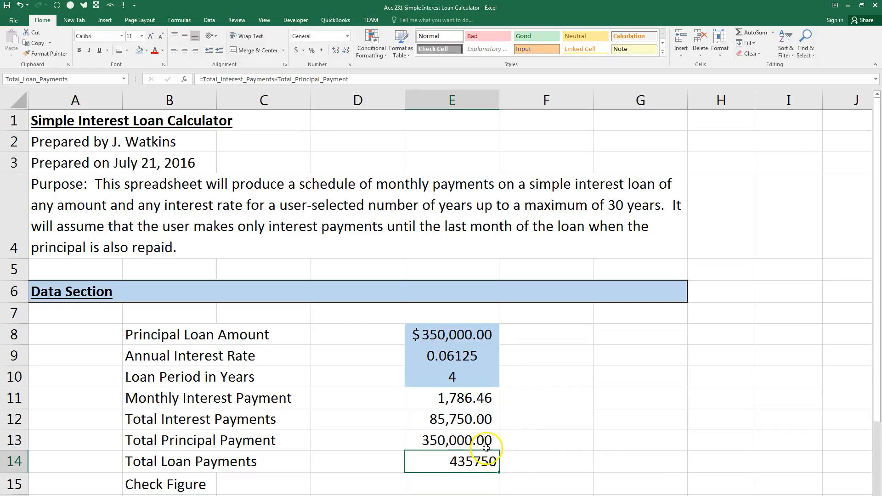
pyautogui.click(297, 50)
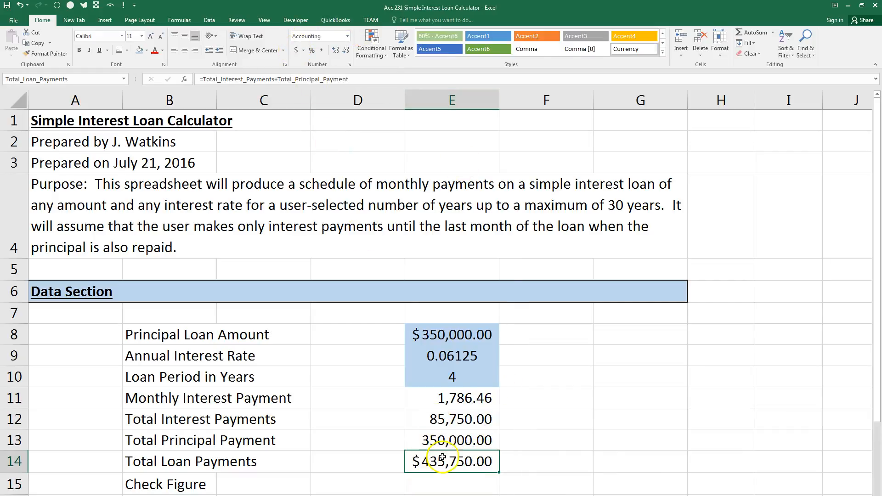
# Enter the bold, underlined heading "Answer Section" in A17.
pyautogui.scroll(-1, 440, 461)
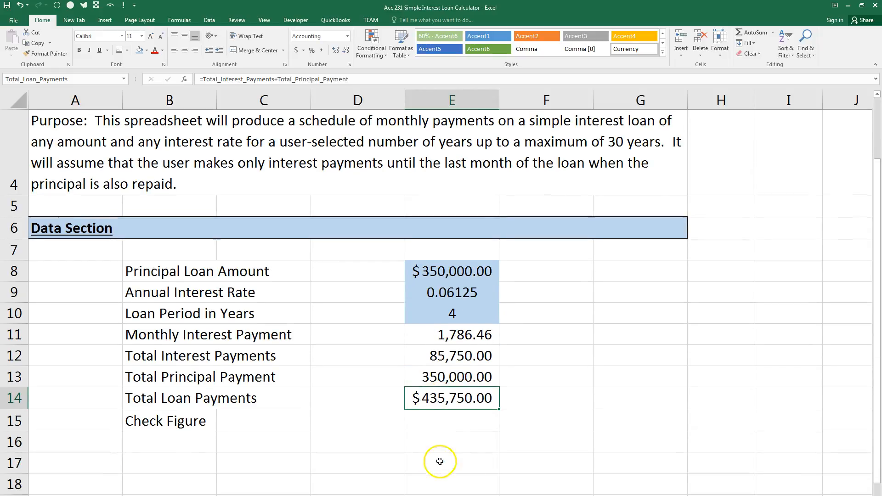
pyautogui.click(449, 418)
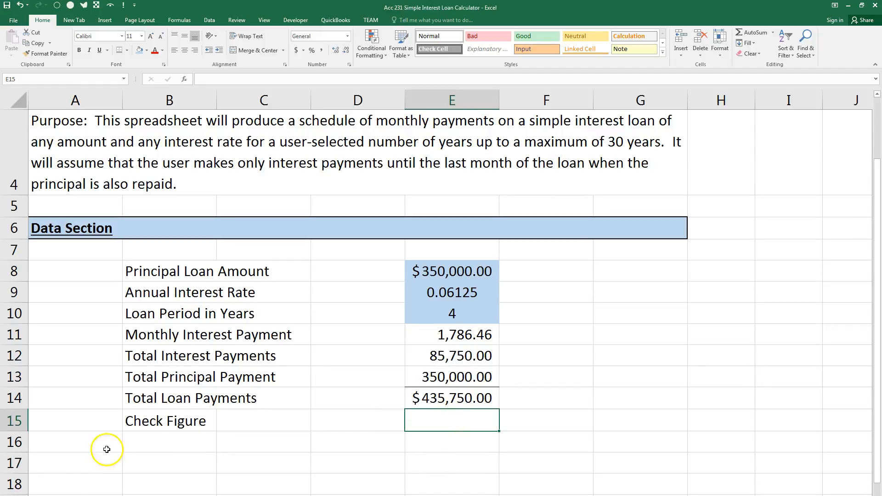
pyautogui.click(63, 465)
pyautogui.hotkey('ctrl', 'u')
pyautogui.hotkey('ctrl', 'b')
pyautogui.write('Answer Section')
pyautogui.press('Return')
# Fill the heading row A17:G17 with light green and surround it with Thick Outside Borders.
pyautogui.click(63, 464)
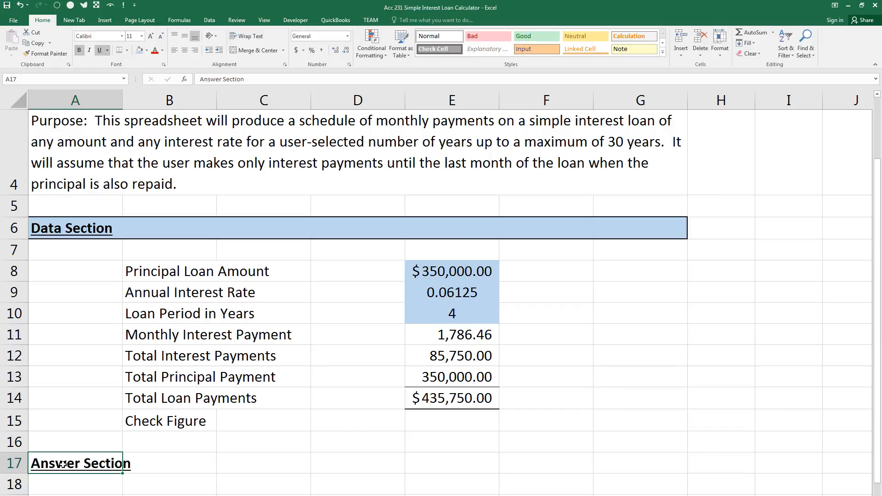
pyautogui.hotkey('shift', 'Right')
pyautogui.hotkey('shift', 'Right')
pyautogui.hotkey('shift', 'Right')
pyautogui.hotkey('shift', 'Right')
pyautogui.hotkey('shift', 'Right')
pyautogui.hotkey('shift', 'Right')
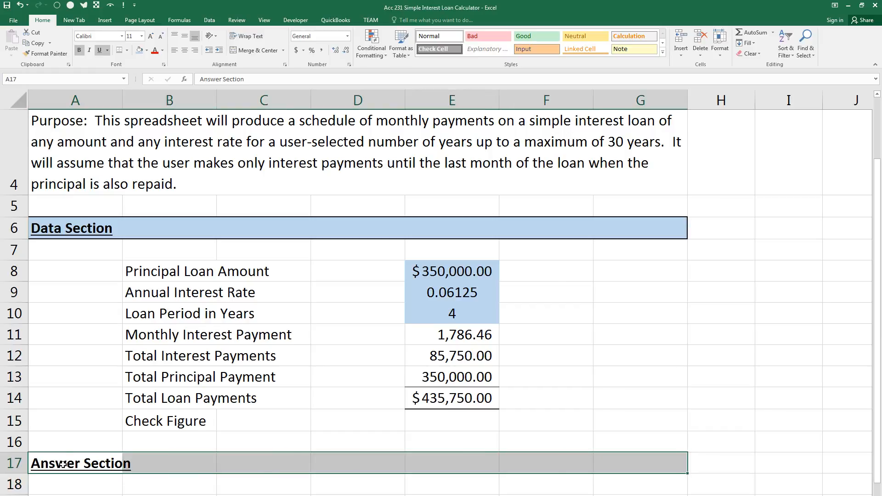
pyautogui.click(141, 50)
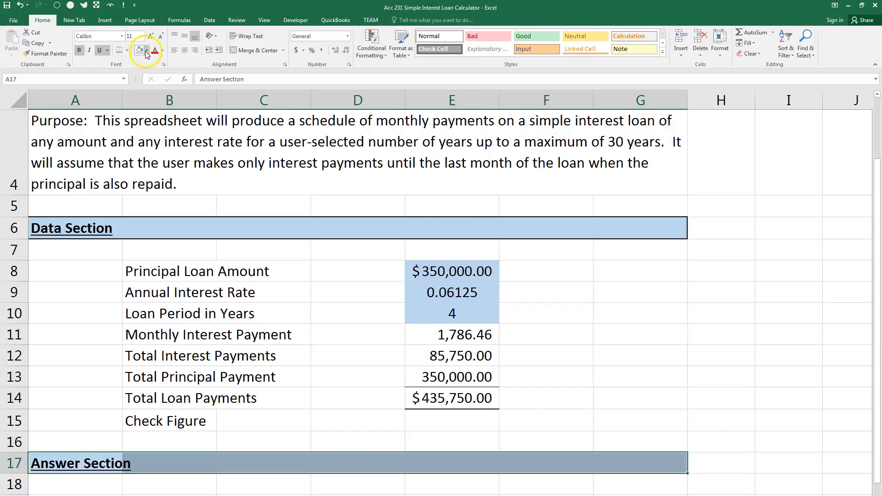
pyautogui.click(146, 51)
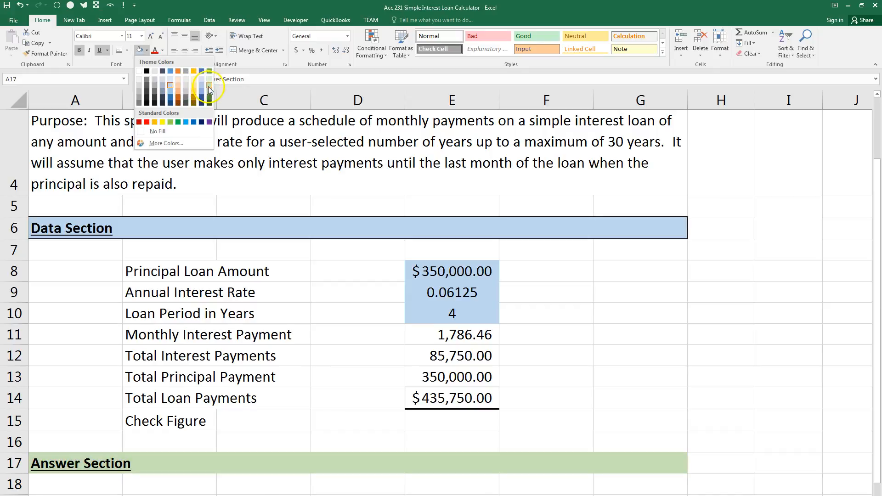
pyautogui.click(209, 89)
pyautogui.click(127, 50)
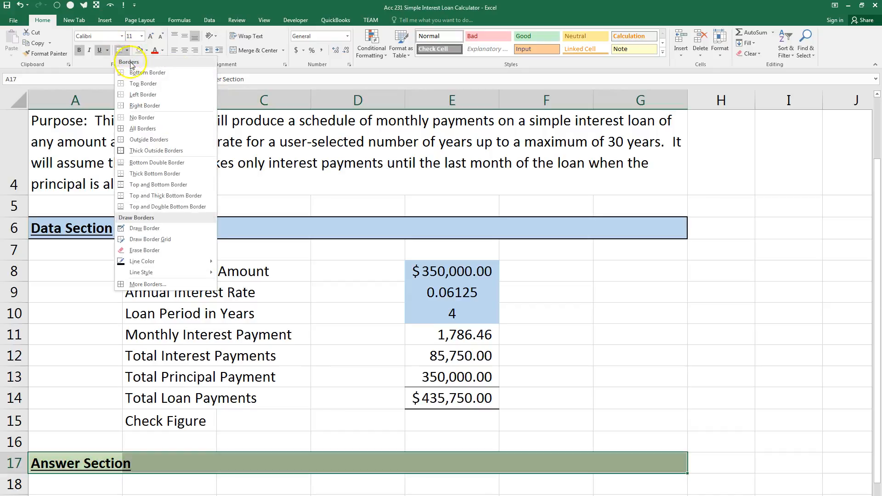
pyautogui.click(163, 152)
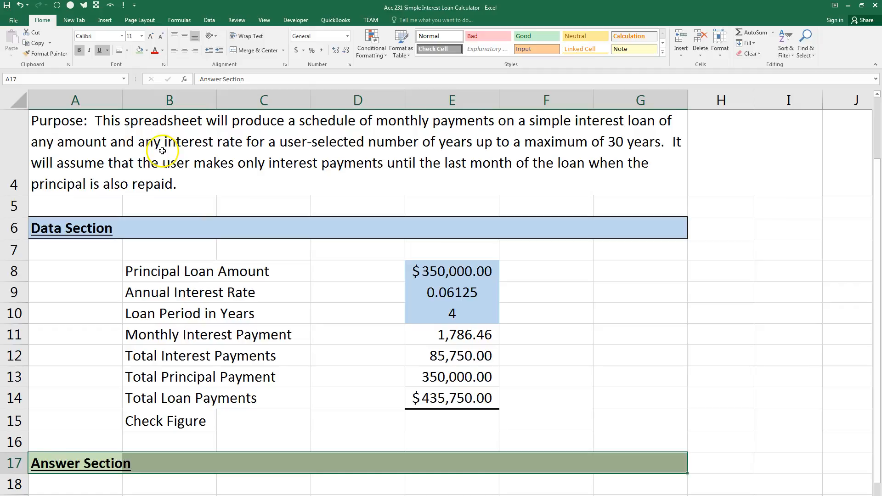
# Bring the Word exam instructions into view, highlight the data columns required for the answer section, and move the document away again.
pyautogui.scroll(-2, 206, 340)
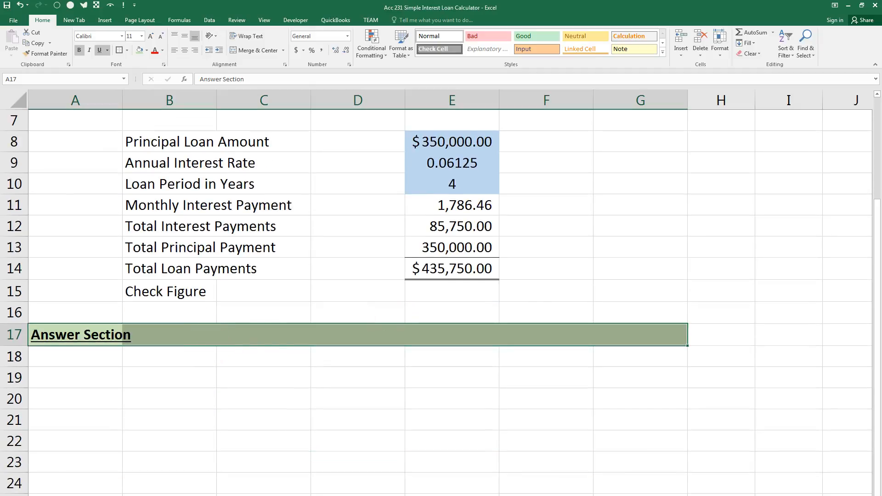
pyautogui.moveTo(881, 4); pyautogui.dragTo(677, 17)
pyautogui.moveTo(543, 232); pyautogui.dragTo(689, 242)
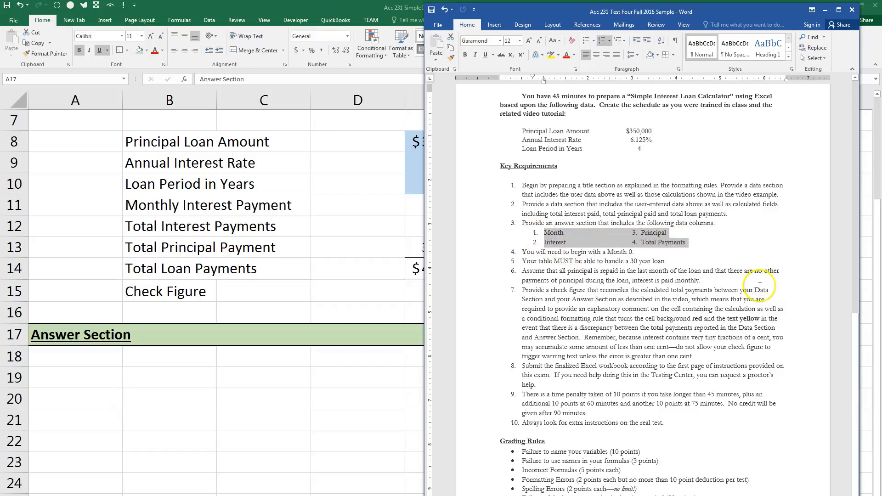
pyautogui.moveTo(758, 10); pyautogui.dragTo(881, 10)
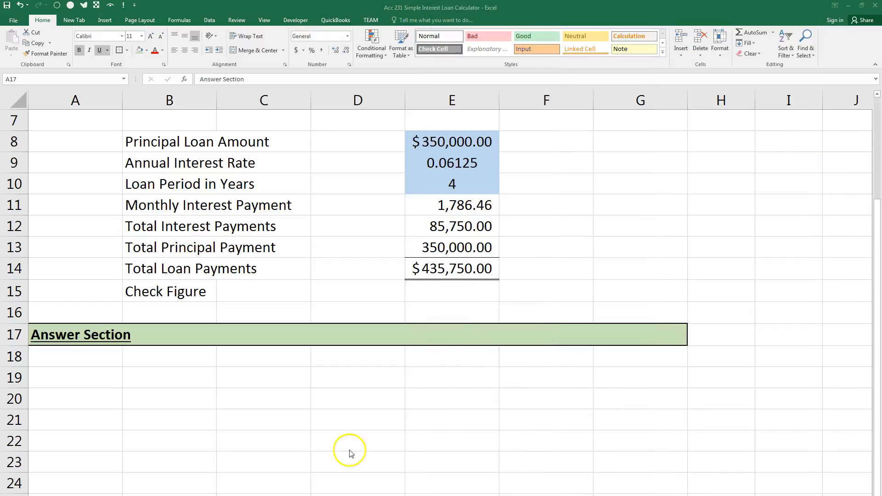
# Enter the column headings Month, Interest, Principal and Total Payments in B19:E19.
pyautogui.click(187, 377)
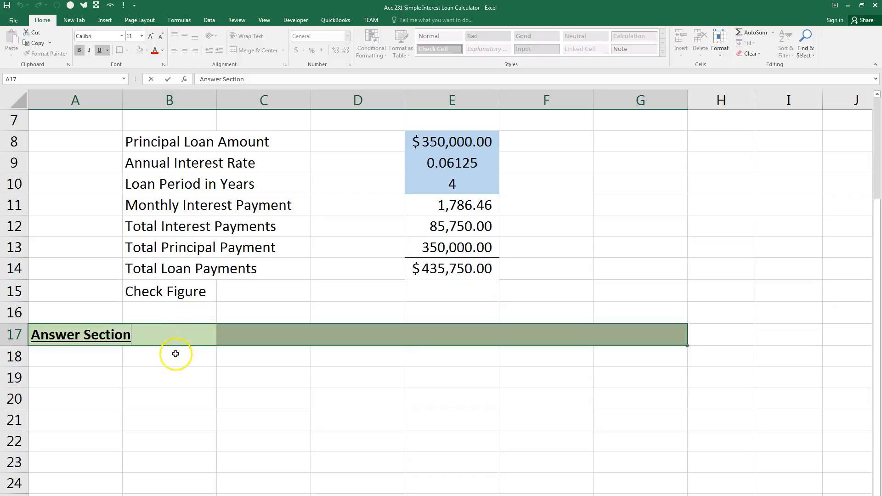
pyautogui.click(163, 382)
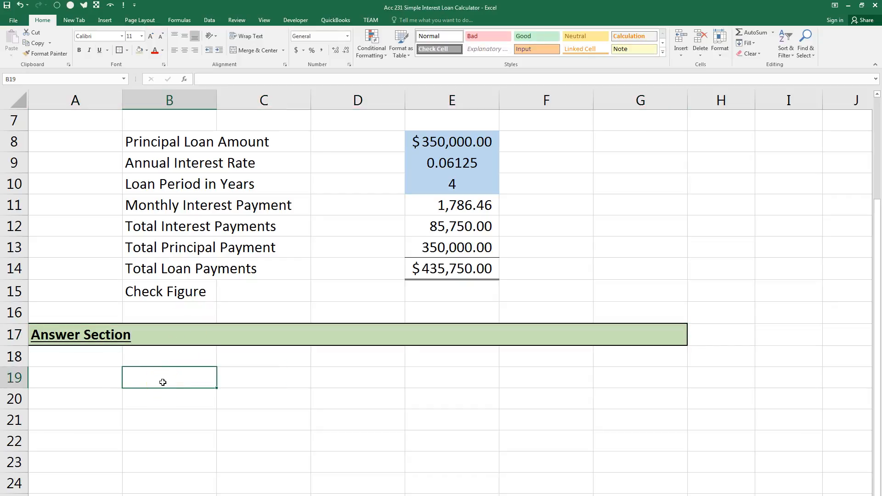
pyautogui.write('Month')
pyautogui.press('Tab')
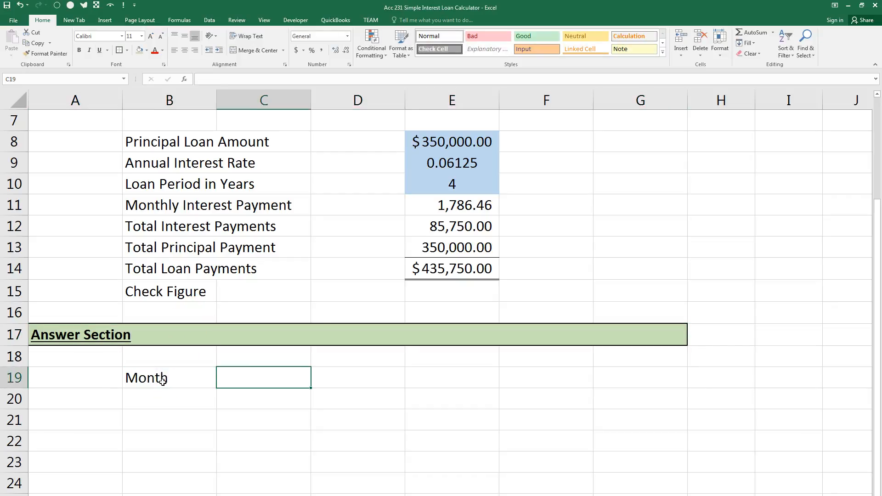
pyautogui.write('Interest')
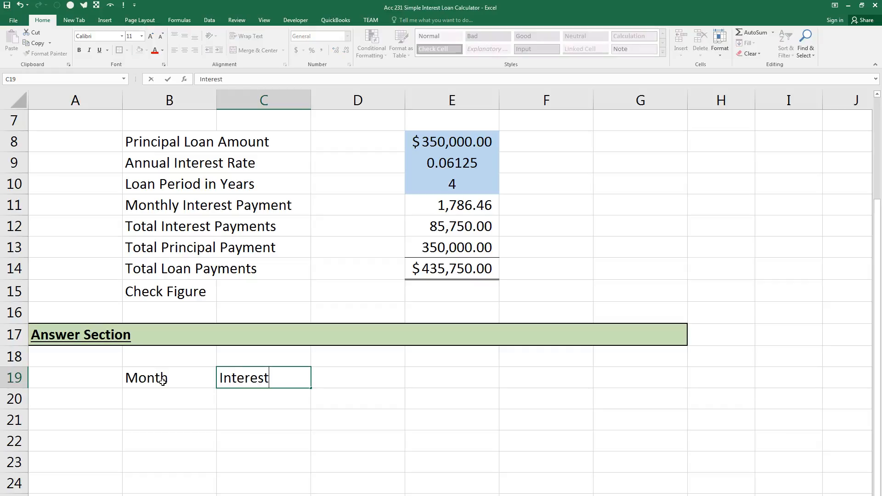
pyautogui.press('Tab')
pyautogui.write('Principal')
pyautogui.press('Tab')
pyautogui.write('Total Payments')
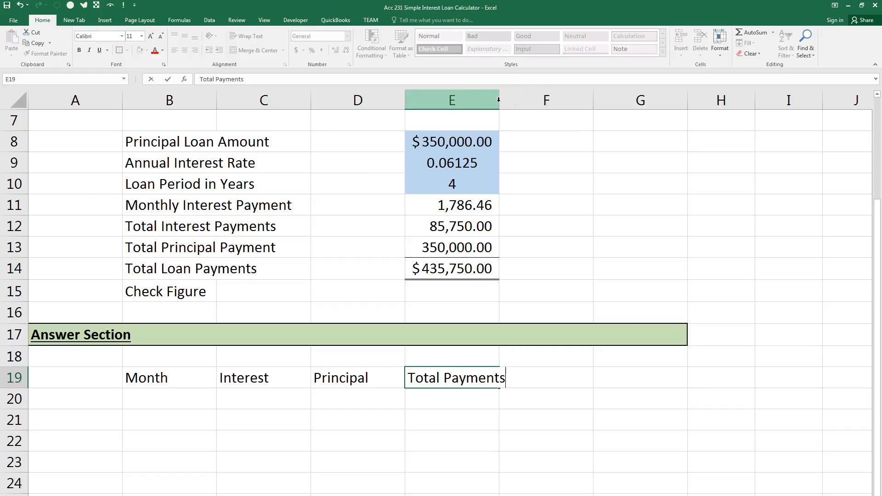
pyautogui.press('Return')
# Widen column E to fit the Total Payments heading, and make the headings in B19:E19 bold, underlined and centred.
pyautogui.moveTo(498, 101); pyautogui.dragTo(510, 101)
pyautogui.moveTo(147, 375); pyautogui.dragTo(415, 377)
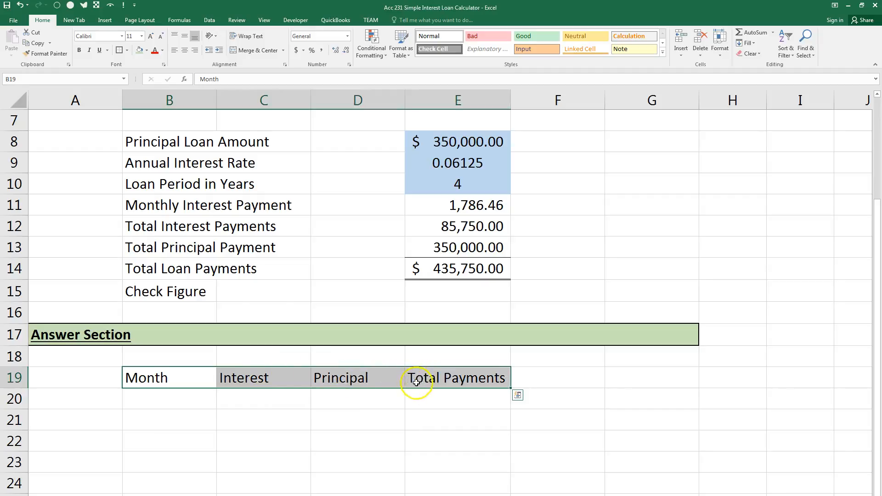
pyautogui.click(79, 50)
pyautogui.click(100, 51)
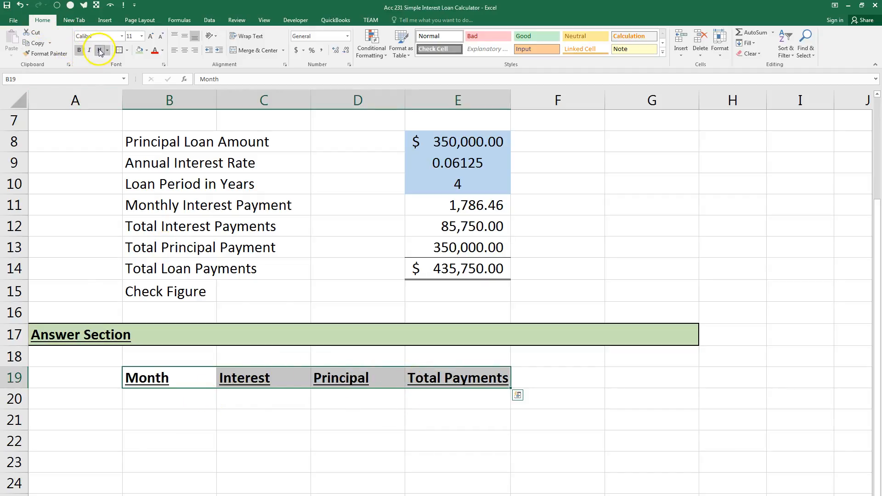
pyautogui.click(185, 50)
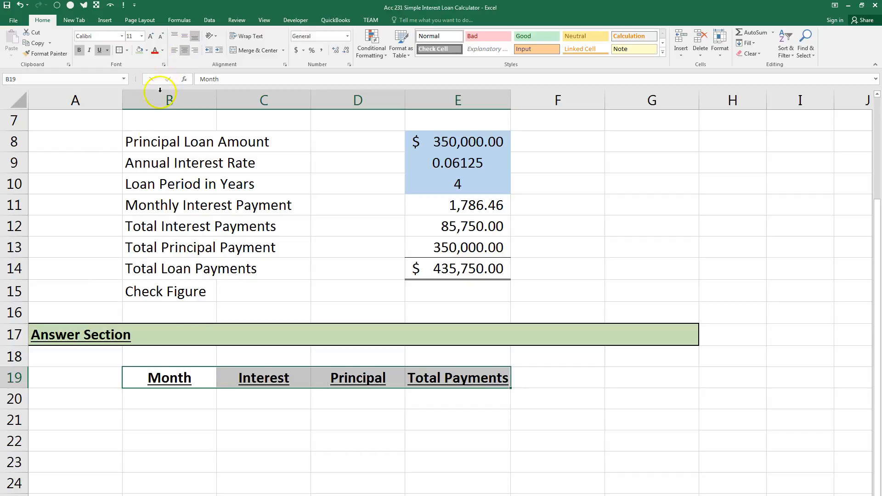
# Enter 0 as the starting month in B20 and centre it.
pyautogui.click(180, 400)
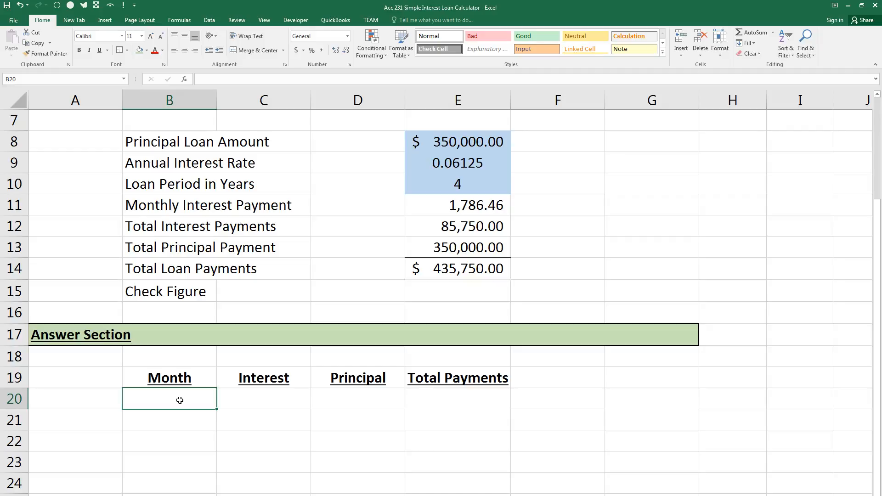
pyautogui.write('0')
pyautogui.press('Return')
pyautogui.click(180, 400)
pyautogui.click(184, 49)
# Start an IF formula in B21 whose logical test counts the range B20:B20.
pyautogui.click(204, 423)
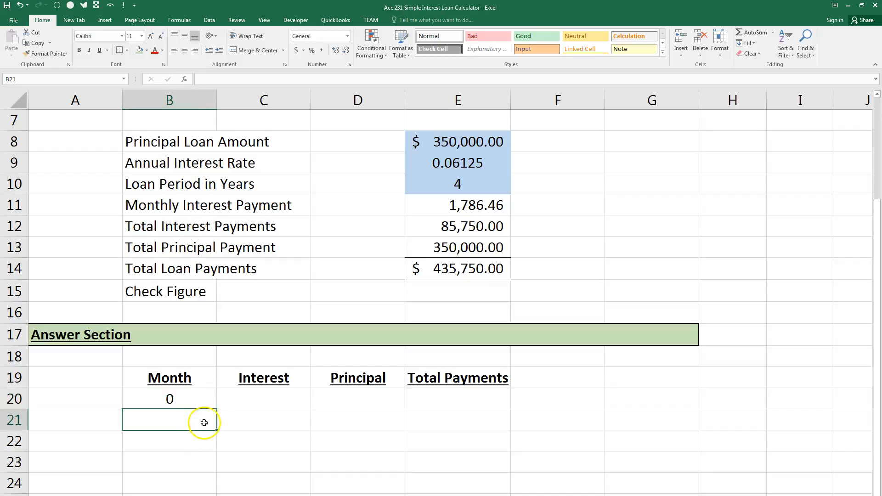
pyautogui.write('=IF(')
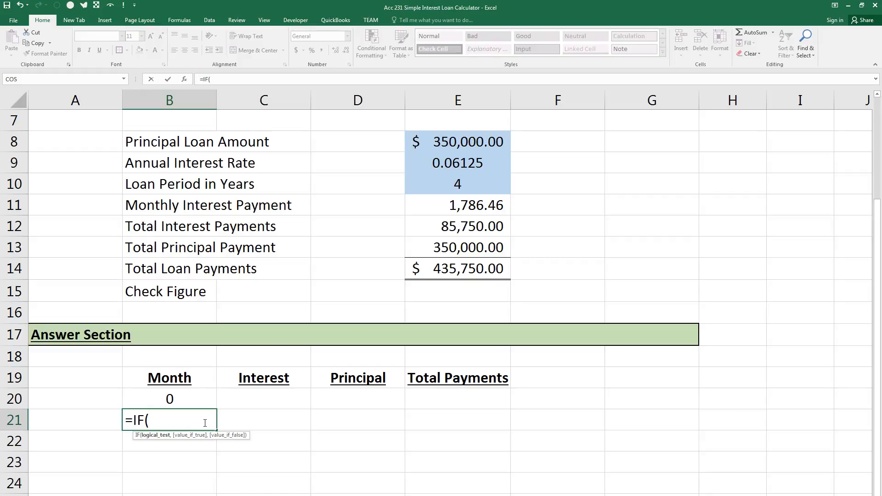
pyautogui.write('COUNT(')
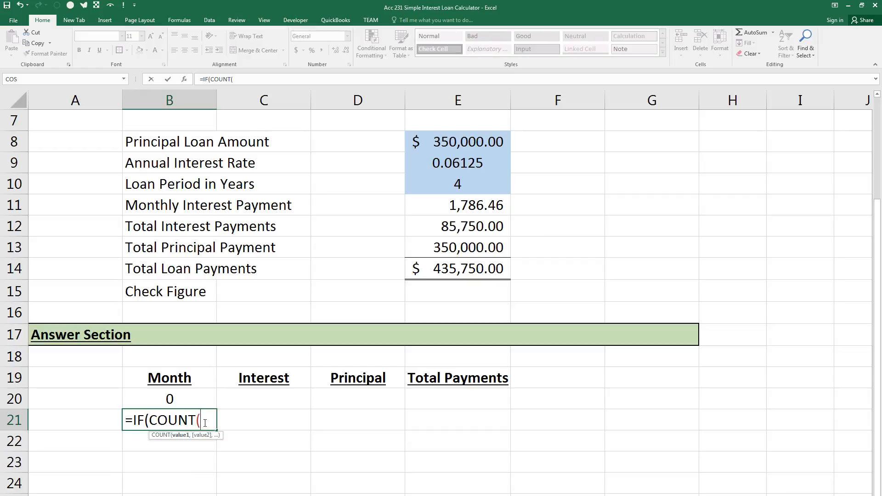
pyautogui.click(192, 401)
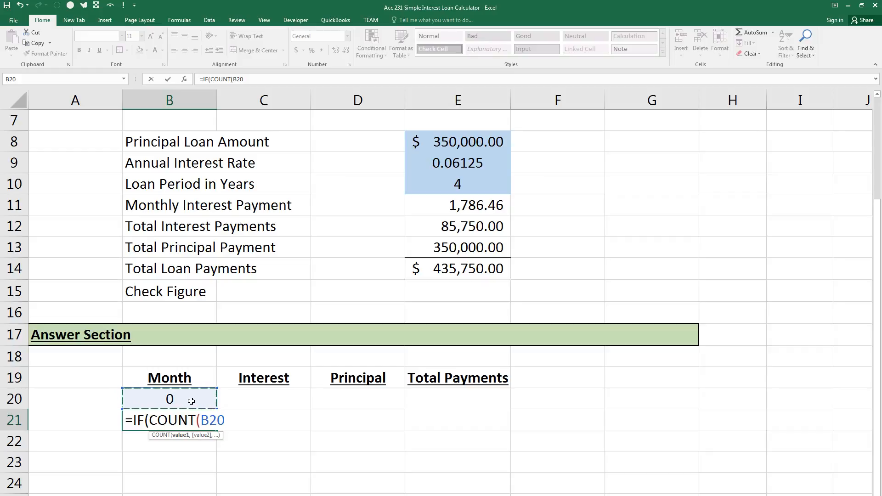
pyautogui.write(':B20)')
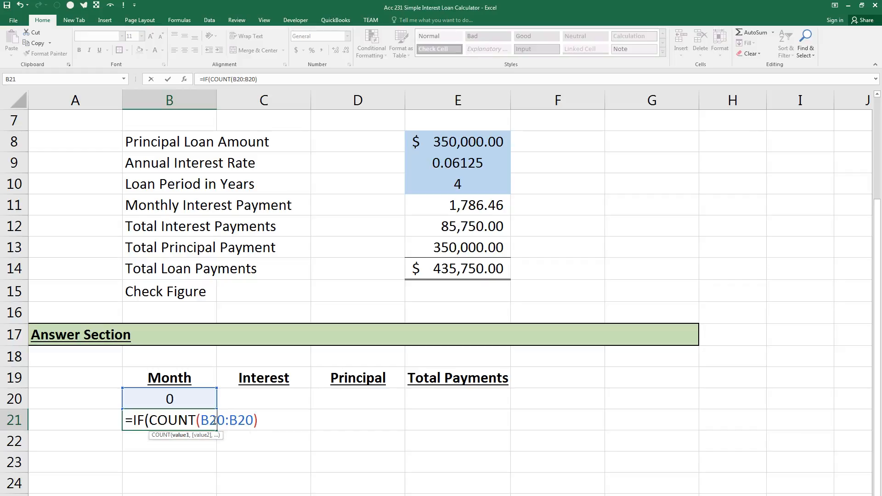
# Cycle the first B20 reference through its reference types to absolute $B$20, and discard the unfinished formula in B21.
pyautogui.doubleClick(214, 420)
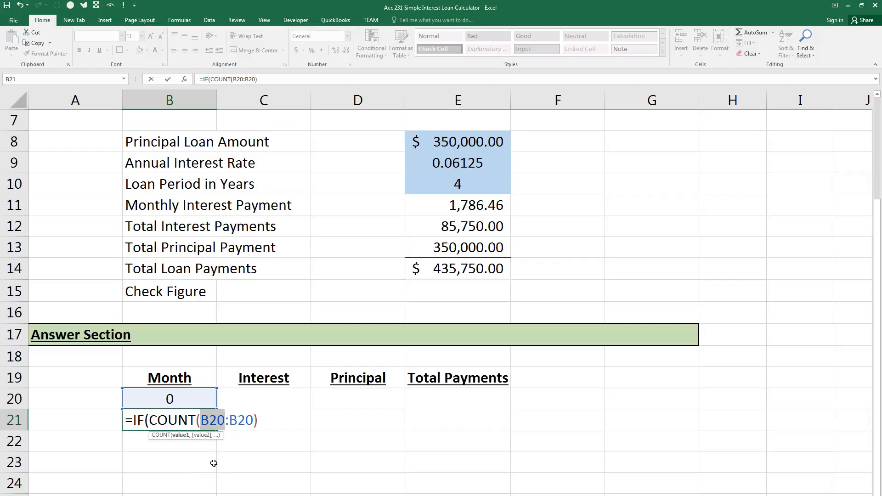
pyautogui.press('F4')
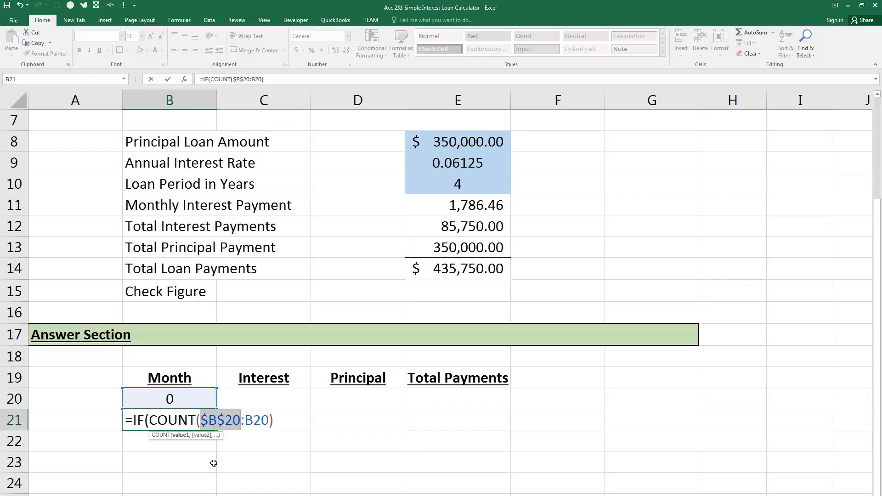
pyautogui.press('F4')
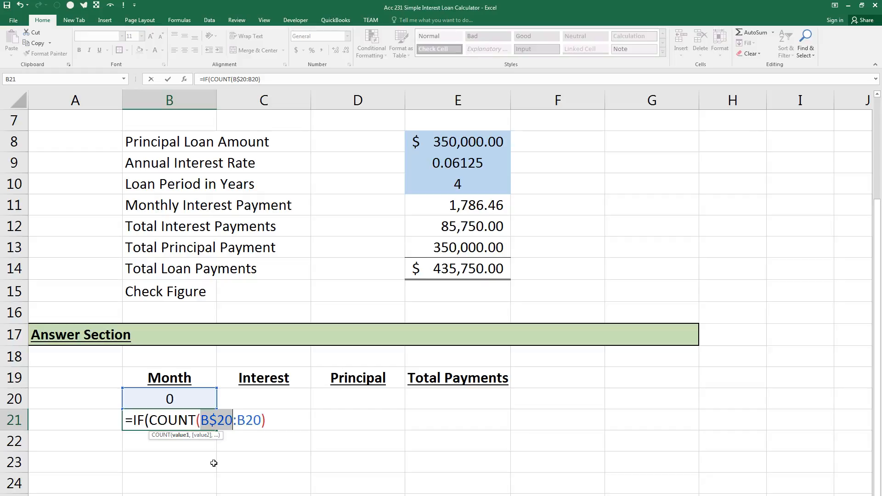
pyautogui.press('F4')
pyautogui.press('F4')
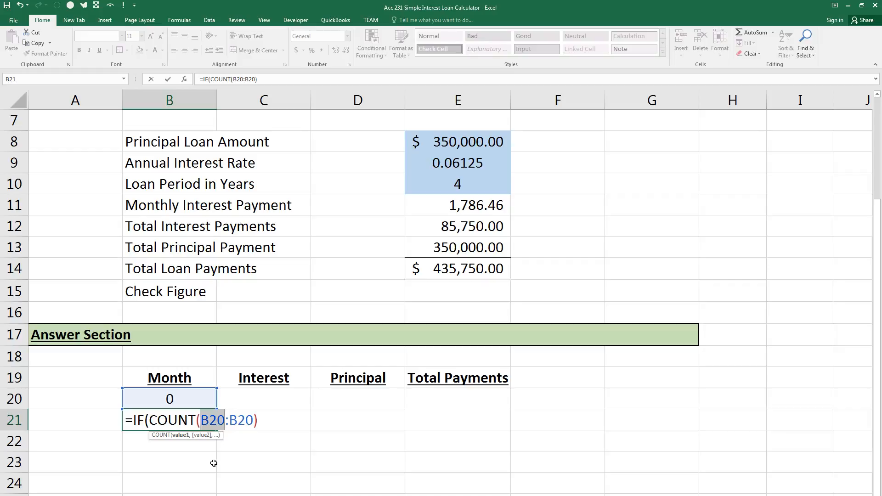
pyautogui.press('F4')
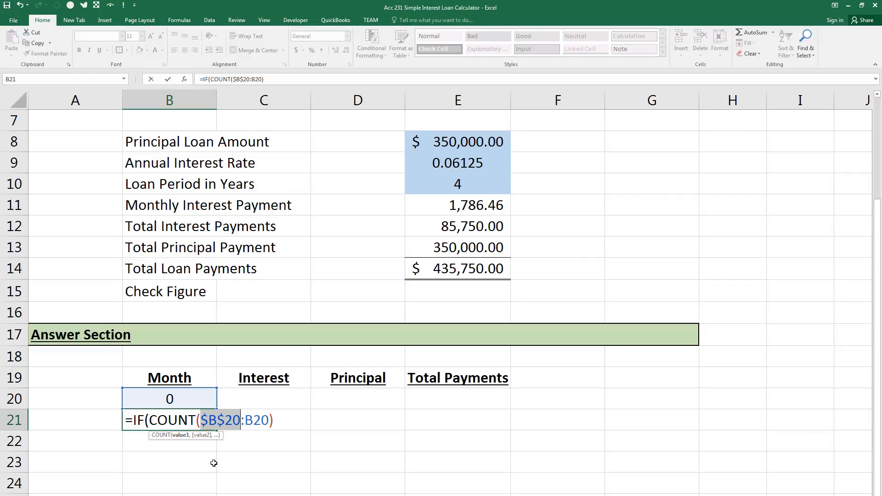
pyautogui.click(208, 420)
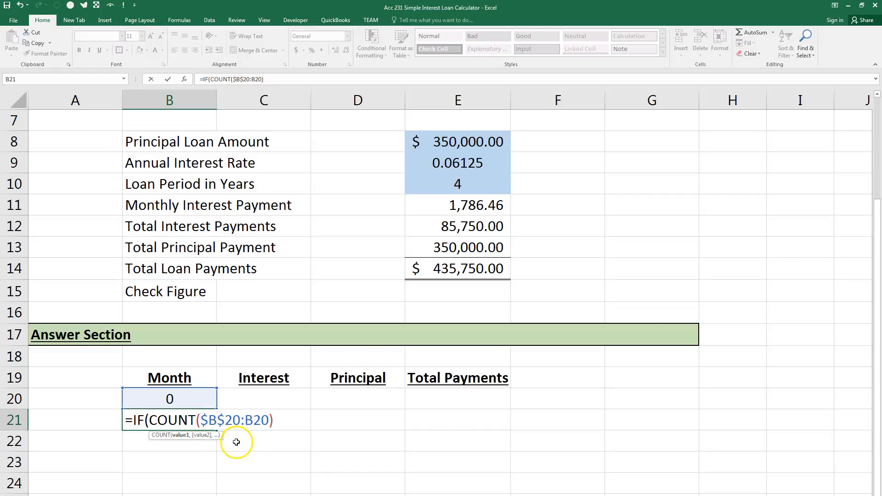
pyautogui.moveTo(282, 420); pyautogui.dragTo(120, 426)
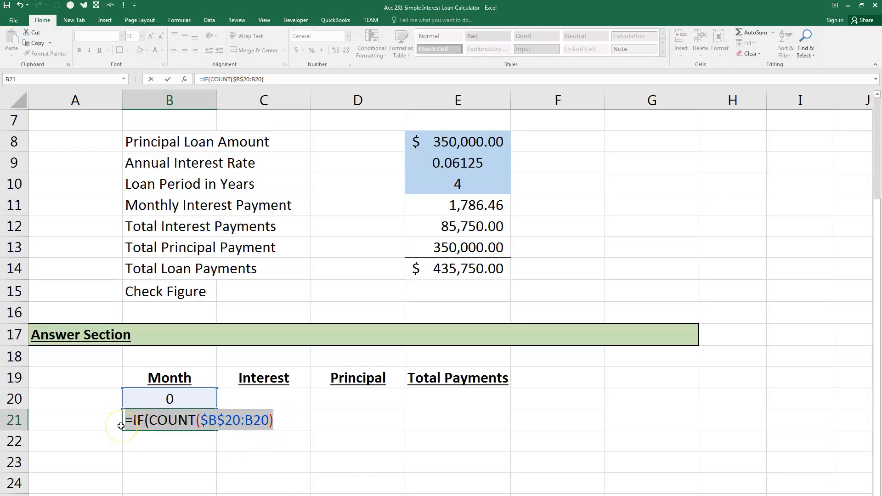
pyautogui.press('BackSpace')
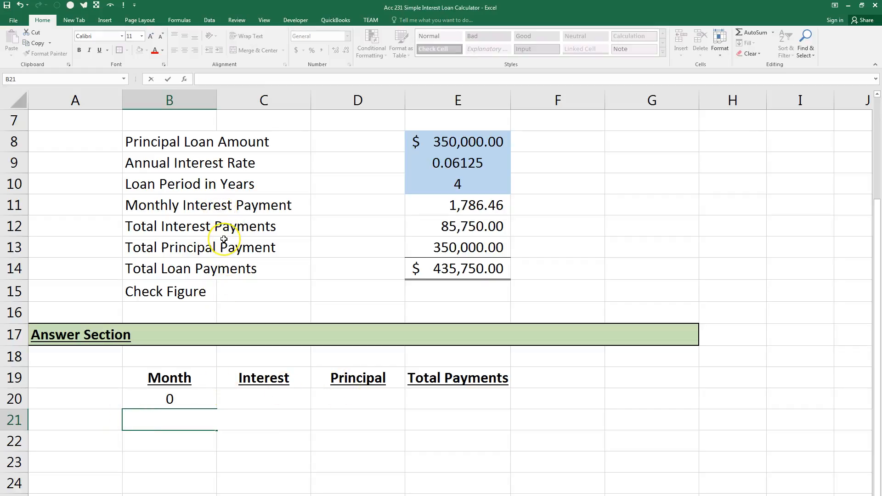
# Review the workbook's defined names and the cells they refer to in the Name Manager, and close it.
pyautogui.click(180, 20)
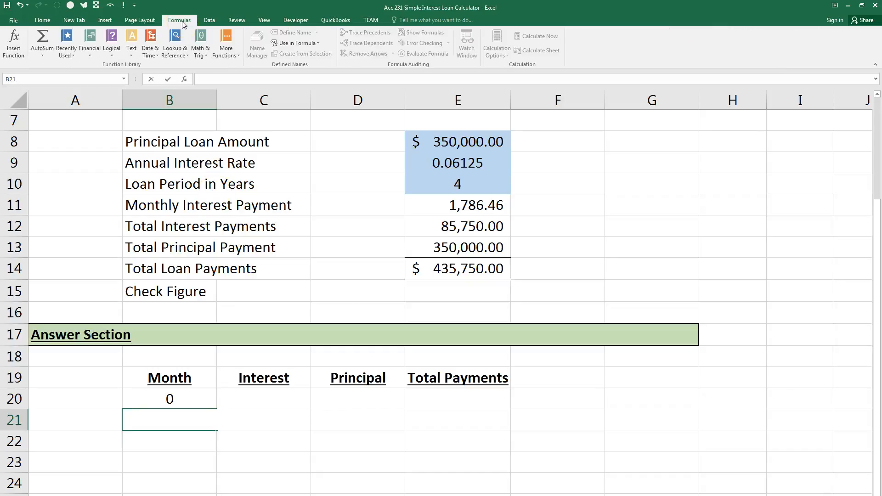
pyautogui.press('Escape')
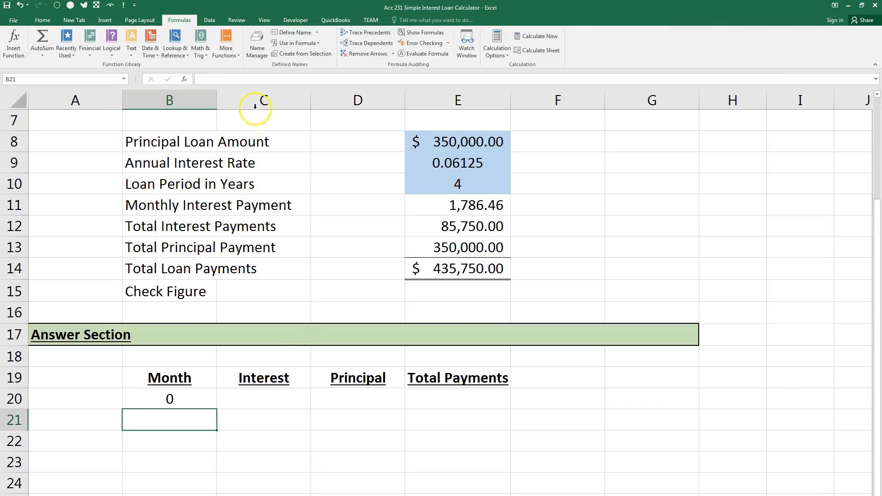
pyautogui.click(257, 44)
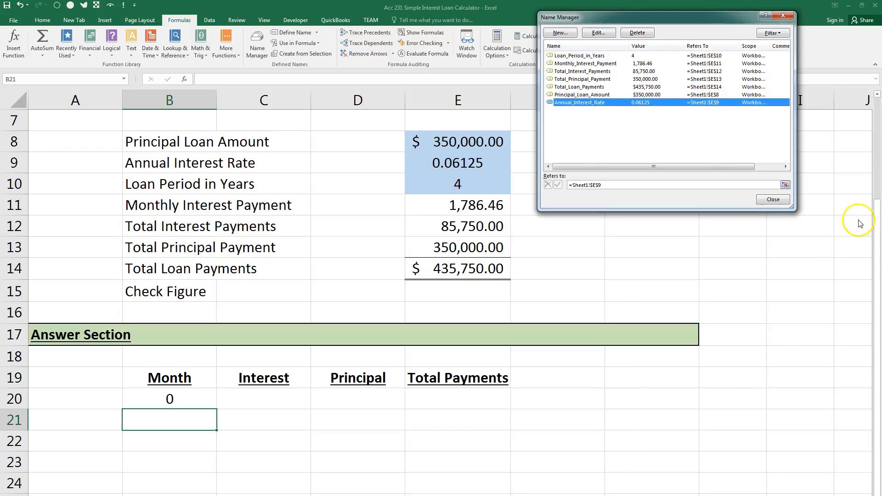
pyautogui.click(775, 200)
# Enter the test formula =Annual_Interest_Rate in G20 and fill it down to G22.
pyautogui.click(640, 397)
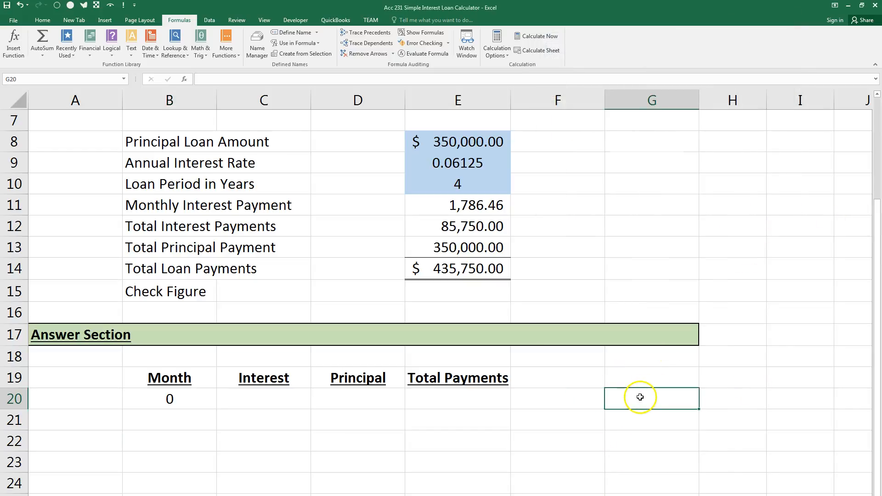
pyautogui.write('=interest')
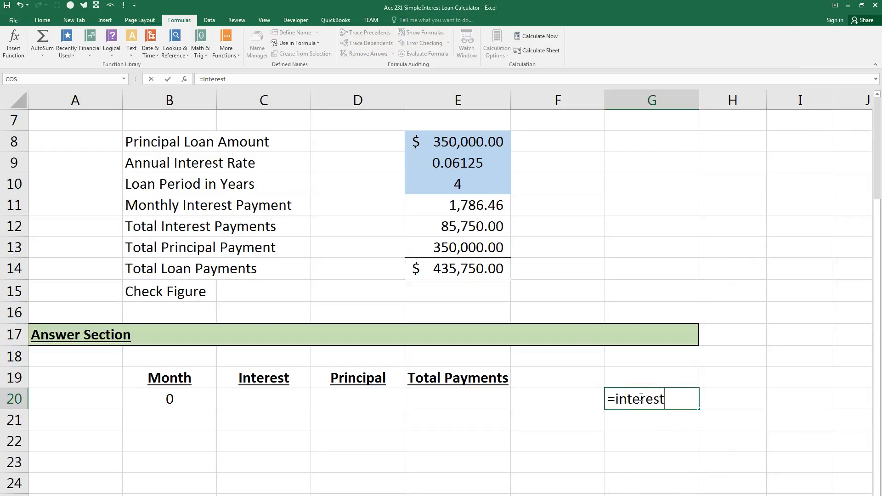
pyautogui.press('BackSpace')
pyautogui.press('BackSpace')
pyautogui.press('BackSpace')
pyautogui.press('BackSpace')
pyautogui.press('BackSpace')
pyautogui.press('BackSpace')
pyautogui.press('BackSpace')
pyautogui.press('BackSpace')
pyautogui.write('=ann')
pyautogui.press('Tab')
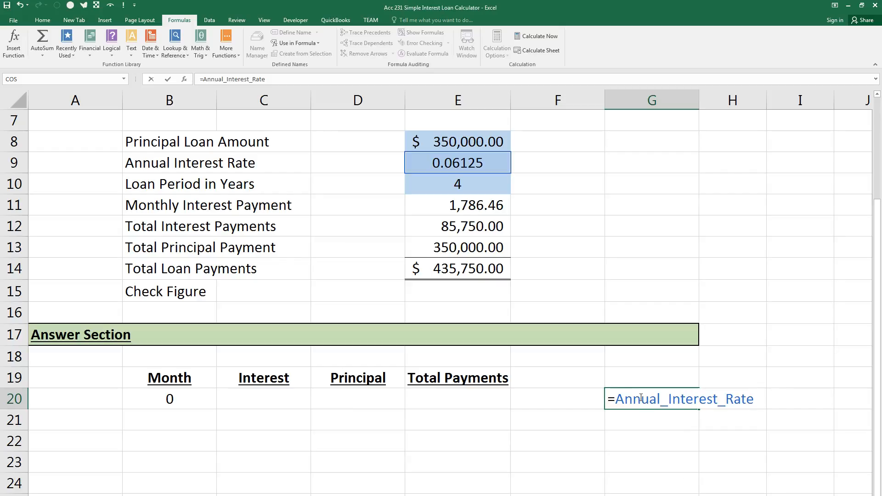
pyautogui.press('Return')
pyautogui.click(645, 398)
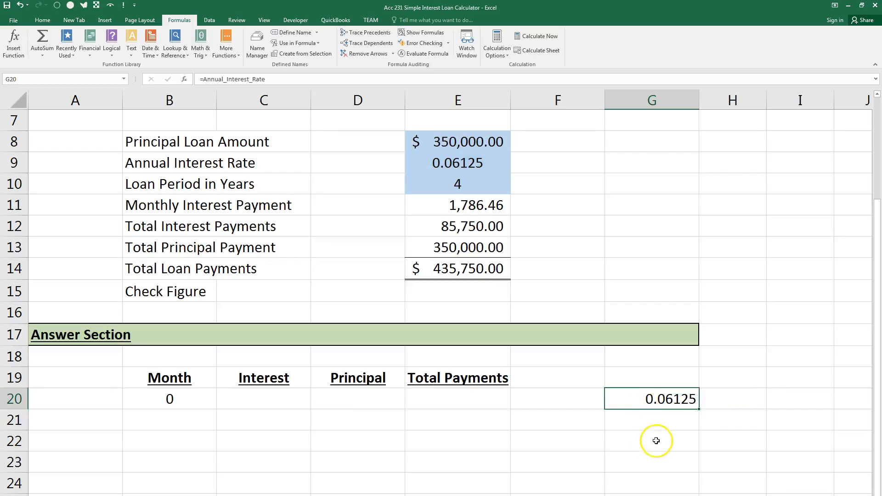
pyautogui.moveTo(697, 410); pyautogui.dragTo(688, 463)
# Enter the test formula =G1 with a relative reference in H20.
pyautogui.click(733, 399)
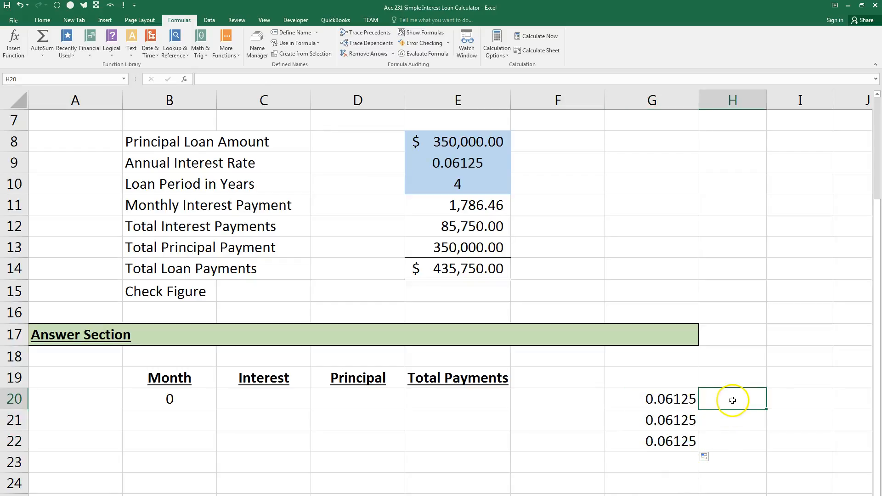
pyautogui.write('=')
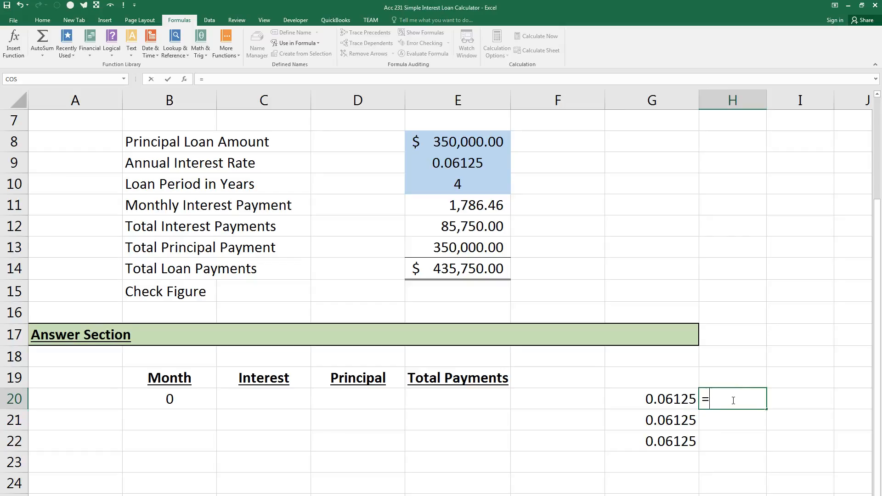
pyautogui.write('g1`')
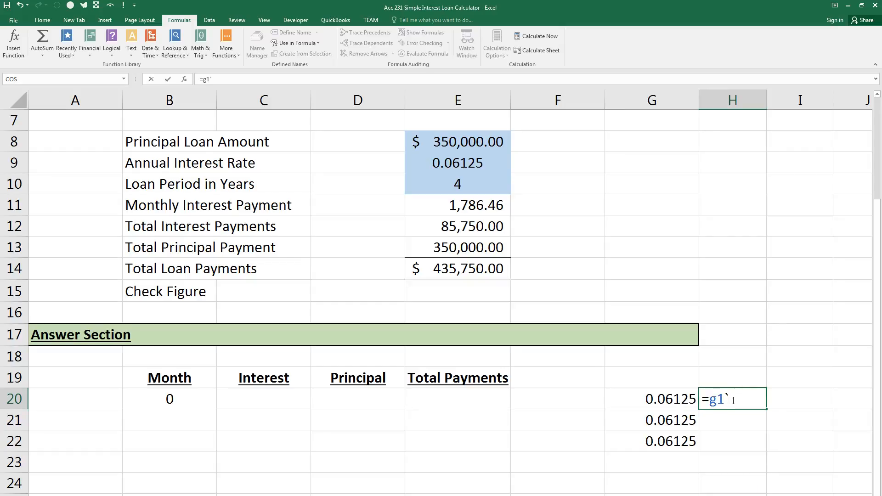
pyautogui.press('BackSpace')
pyautogui.press('Return')
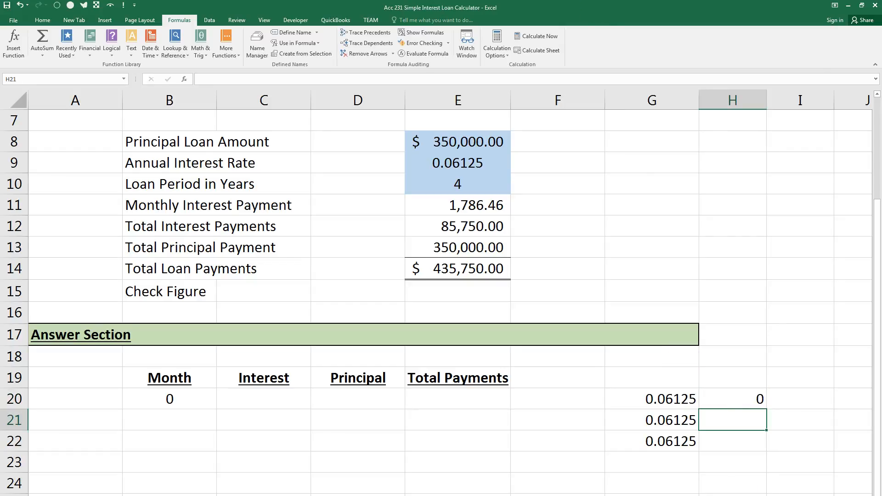
pyautogui.click(649, 140)
pyautogui.write('1')
pyautogui.press('Escape')
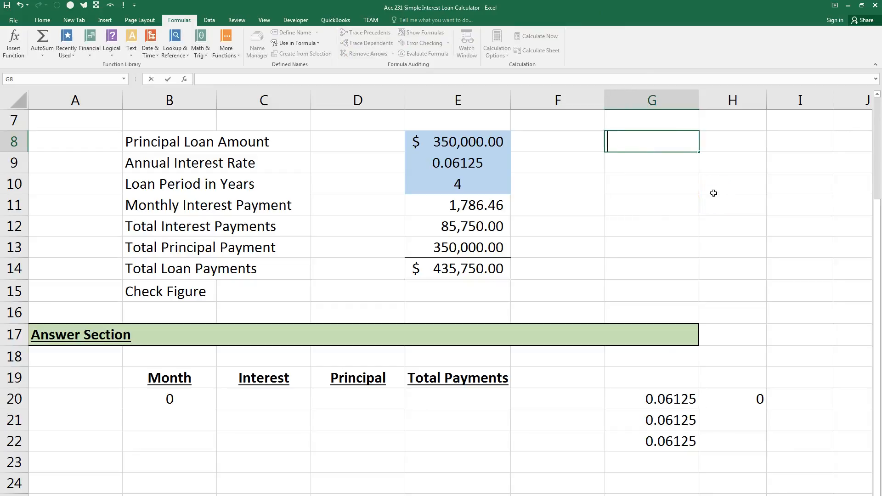
# Fill the H20 formula down to H22 and show the sheet's formulas to compare named and relative references in G20:H22.
pyautogui.click(758, 406)
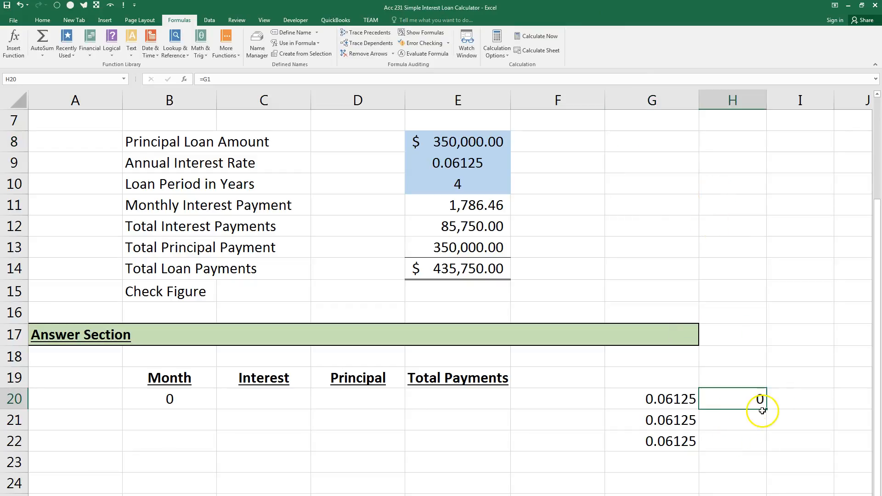
pyautogui.moveTo(771, 407); pyautogui.dragTo(774, 437)
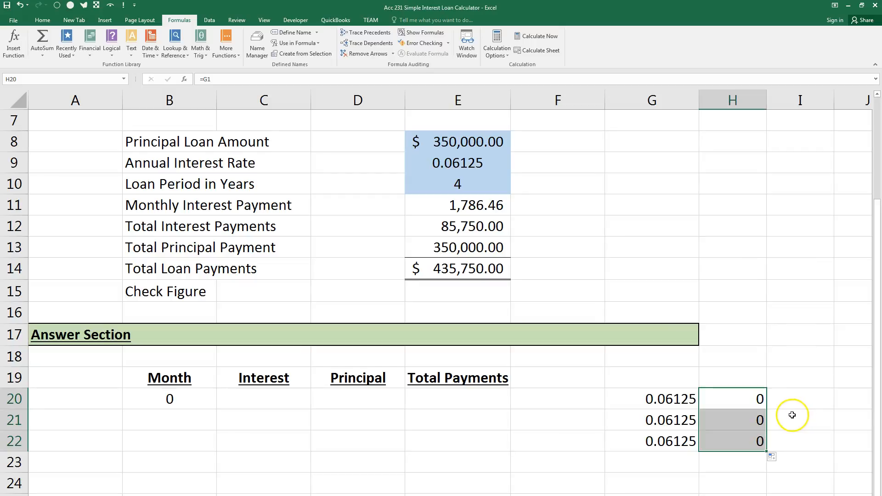
pyautogui.hotkey('ctrl', '`')
pyautogui.moveTo(666, 495); pyautogui.dragTo(782, 492)
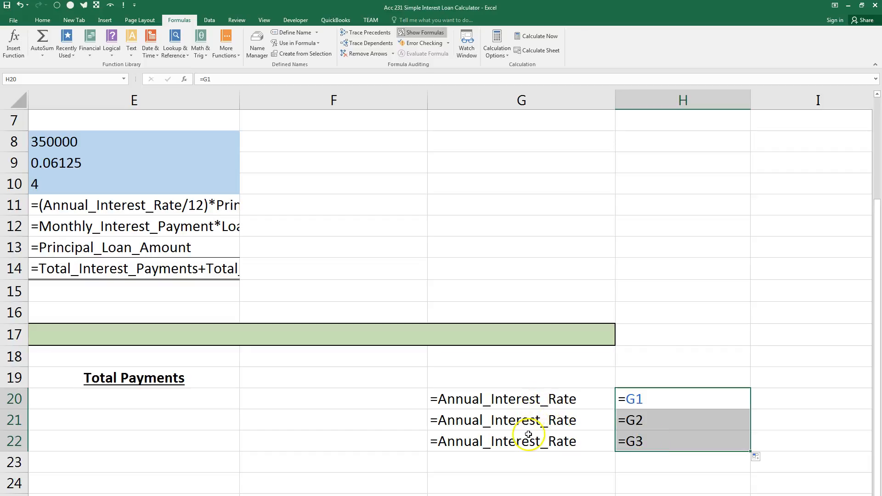
# Undo the test entries in G20:H22 and switch the sheet back to showing values.
pyautogui.click(21, 5)
pyautogui.click(21, 5)
pyautogui.click(20, 6)
pyautogui.click(21, 5)
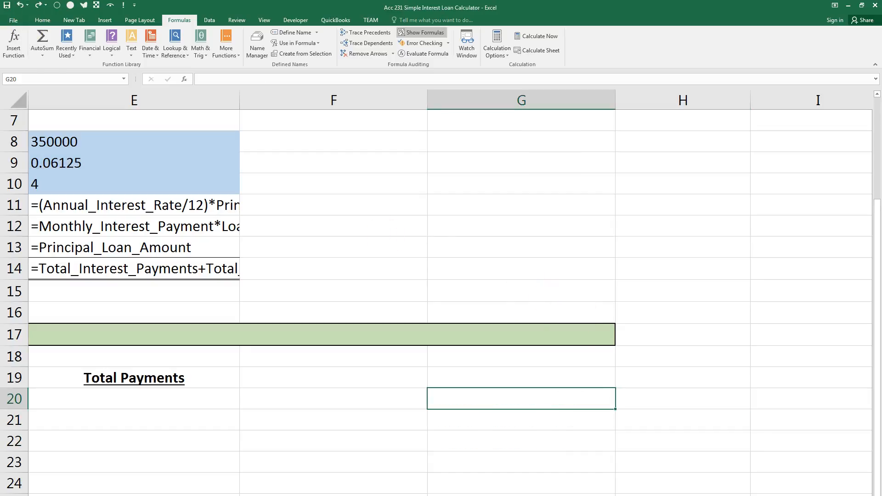
pyautogui.hscroll(-4, 450, 294)
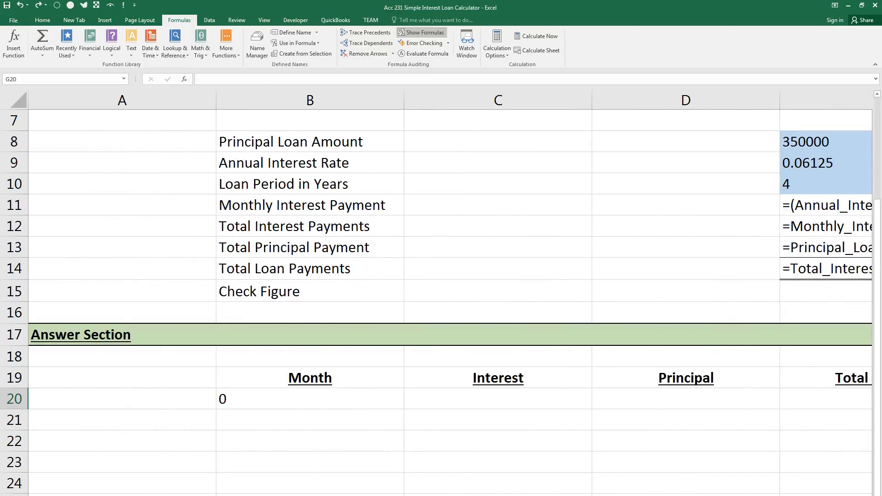
pyautogui.hotkey('ctrl', '`')
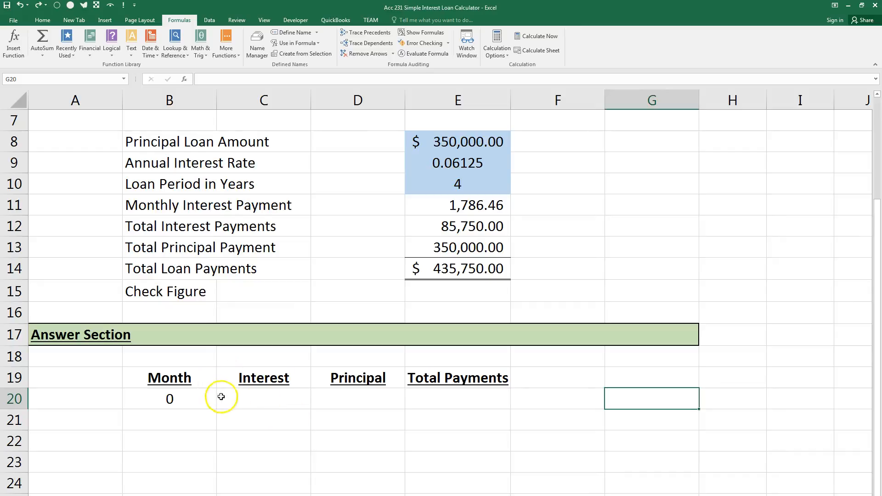
# Begin the Month formula in B21 with =IF(COUNT($B$20:B20), making only the range's starting reference absolute.
pyautogui.click(197, 418)
pyautogui.write('=')
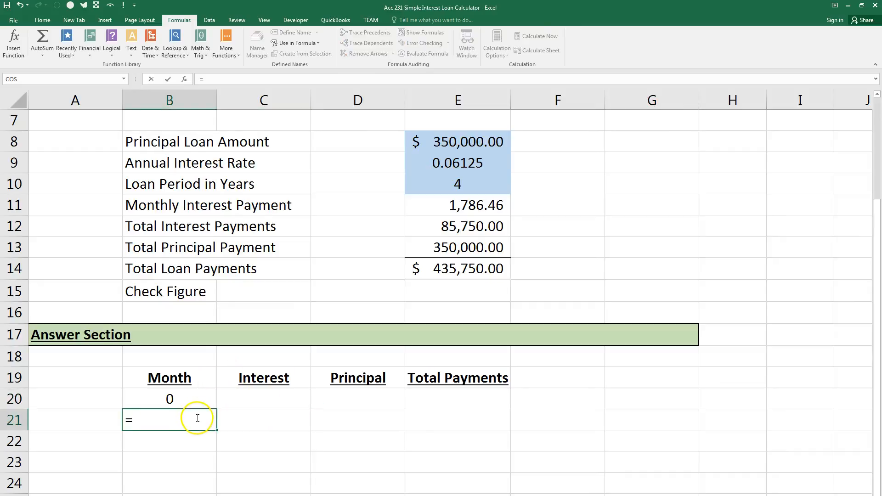
pyautogui.write('IF(count')
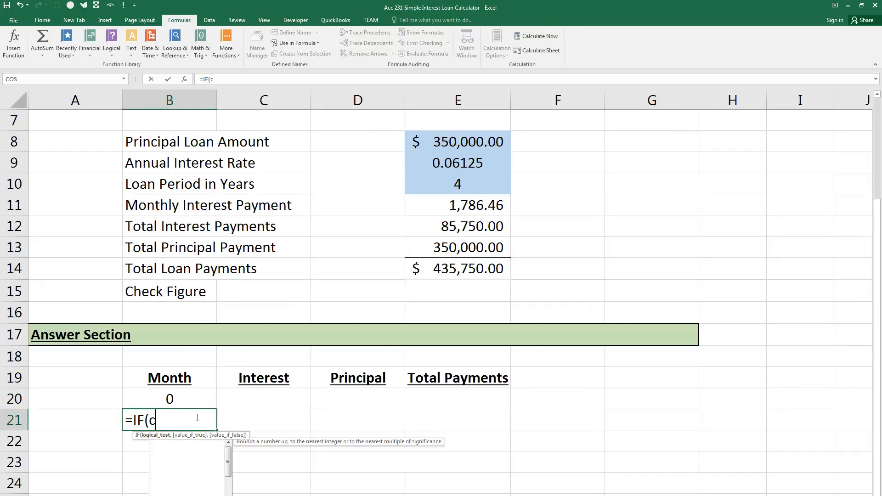
pyautogui.press('BackSpace')
pyautogui.press('BackSpace')
pyautogui.press('BackSpace')
pyautogui.press('BackSpace')
pyautogui.press('BackSpace')
pyautogui.write('COUNT(')
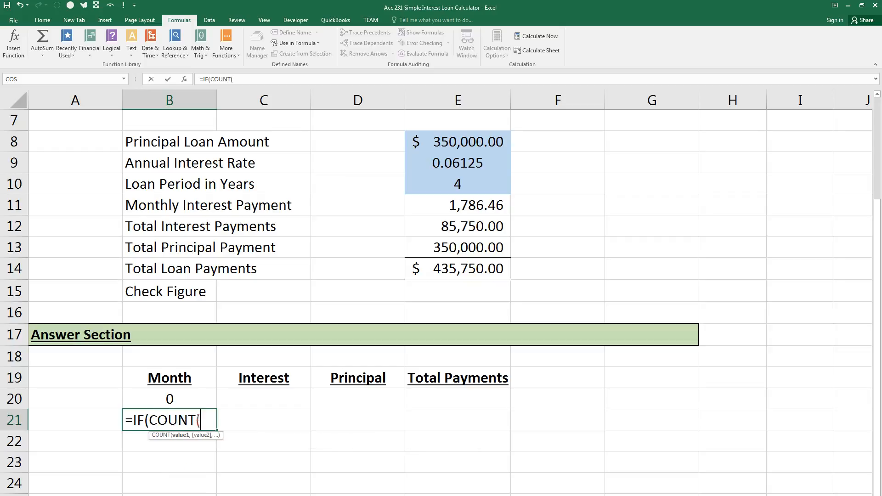
pyautogui.click(187, 399)
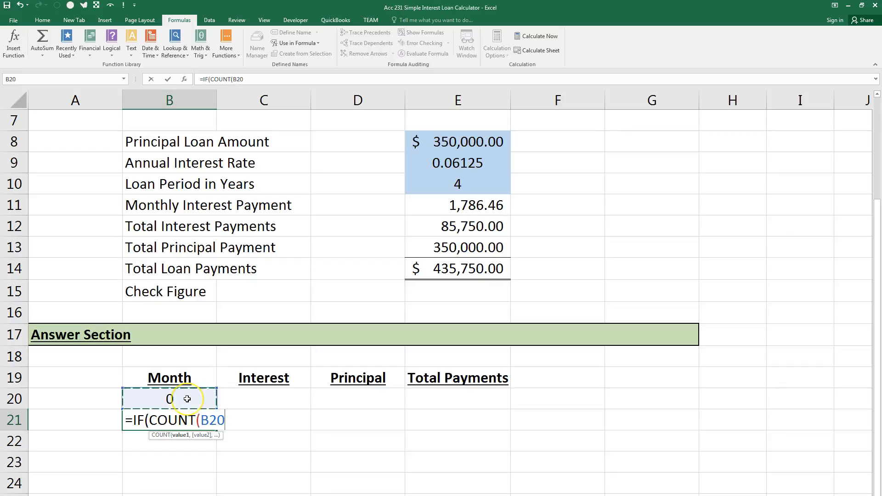
pyautogui.write(':')
pyautogui.click(187, 399)
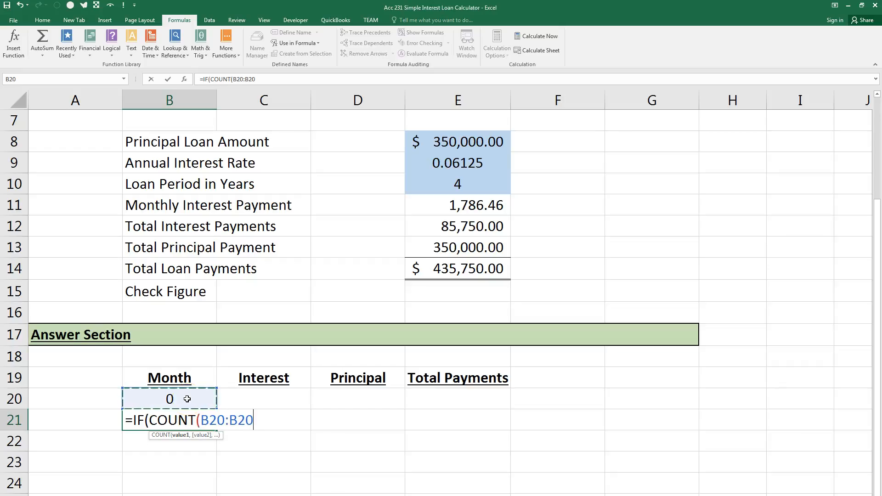
pyautogui.doubleClick(210, 420)
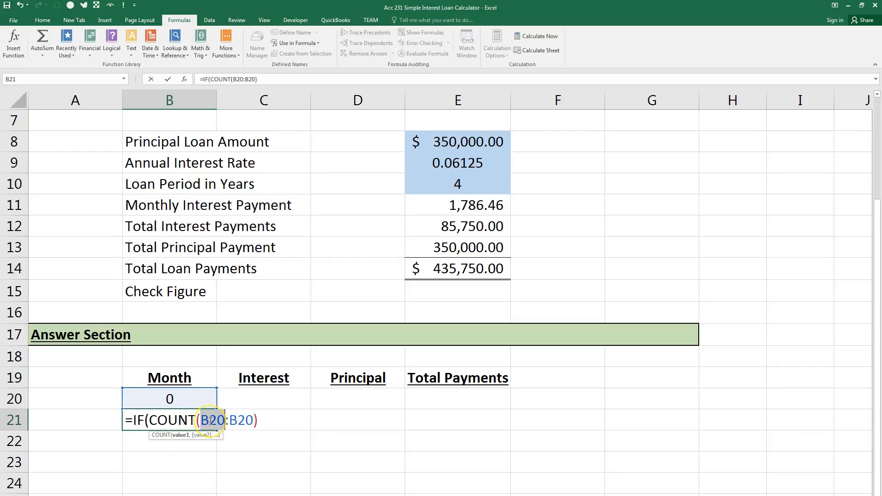
pyautogui.press('F4')
pyautogui.click(293, 422)
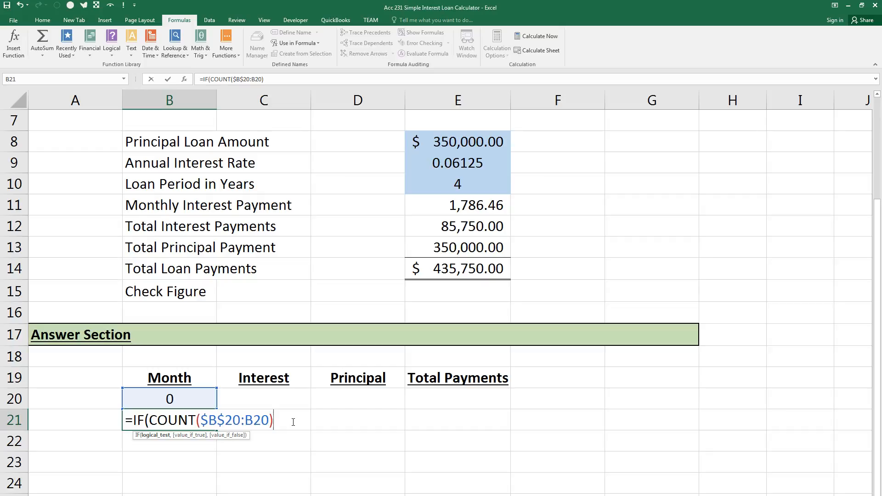
# Complete the B21 formula with >Loan_Period_in_Years*12,"",B20+1) and enter it.
pyautogui.write('>')
pyautogui.click(456, 184)
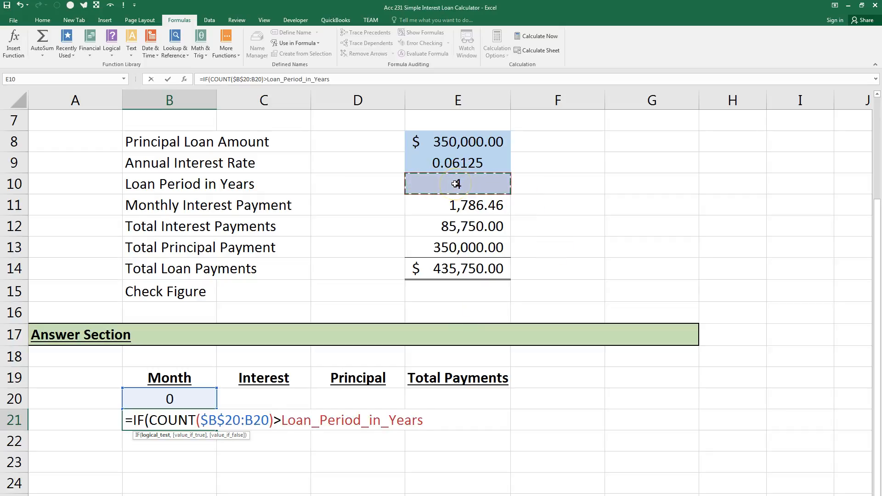
pyautogui.write('*')
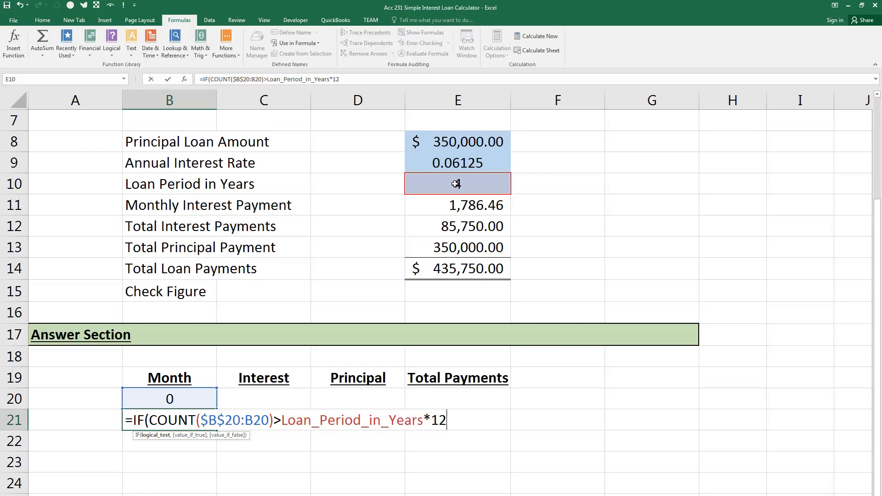
pyautogui.write(',')
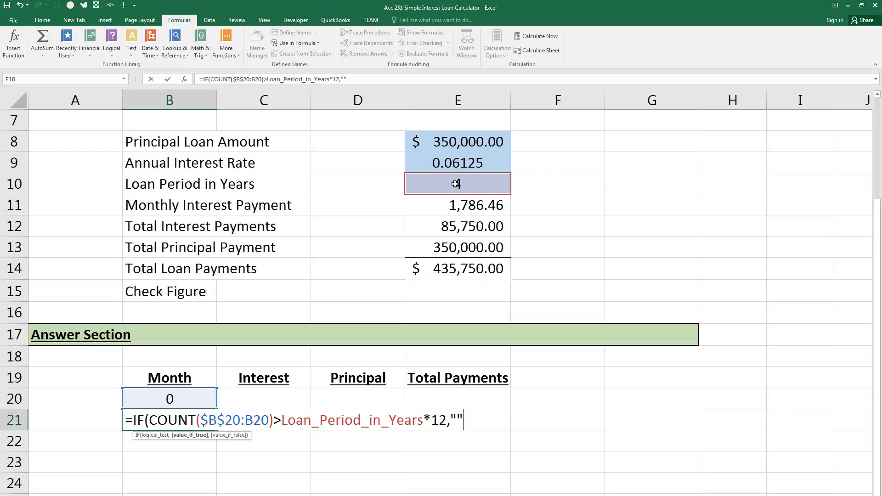
pyautogui.write(',')
pyautogui.click(179, 399)
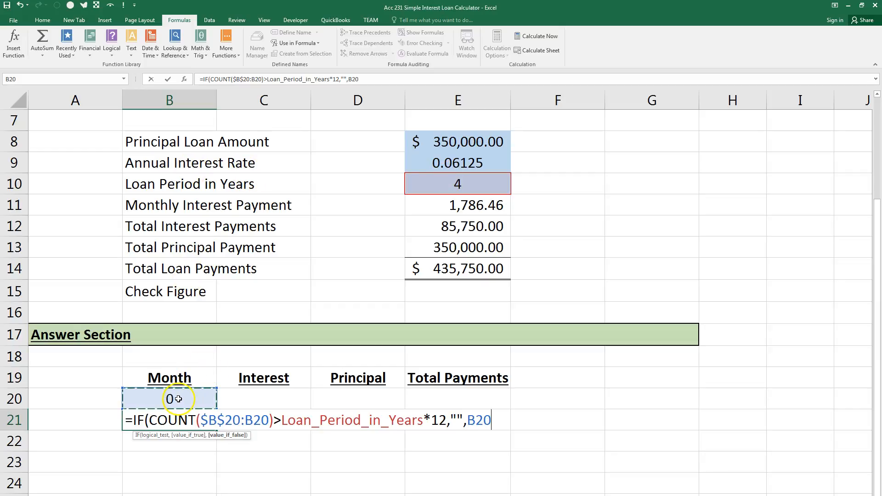
pyautogui.write('+1')
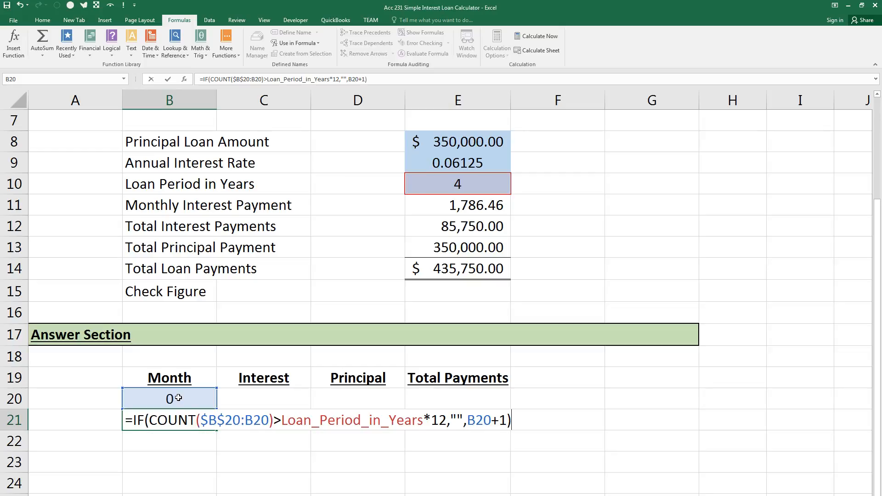
pyautogui.press('Return')
pyautogui.press('Up')
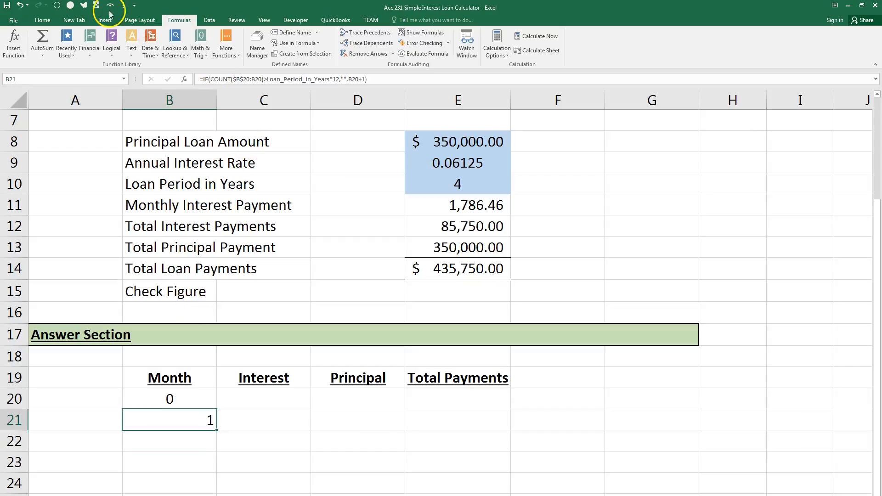
# Centre cell B21 and fill its month formula down to B24.
pyautogui.click(42, 20)
pyautogui.click(185, 50)
pyautogui.moveTo(216, 430); pyautogui.dragTo(214, 486)
pyautogui.scroll(-2, 315, 433)
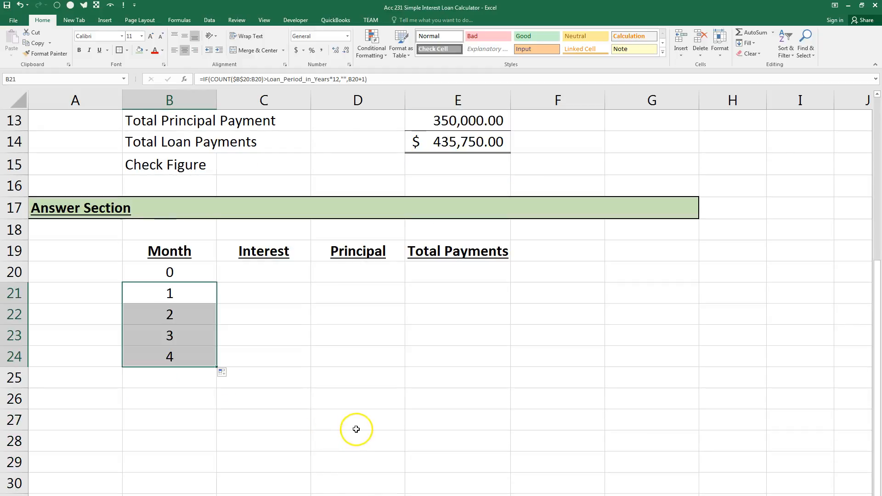
# Show the sheet's formulas to check the COUNT ranges in B21:B24, and return to showing values.
pyautogui.hotkey('ctrl', '`')
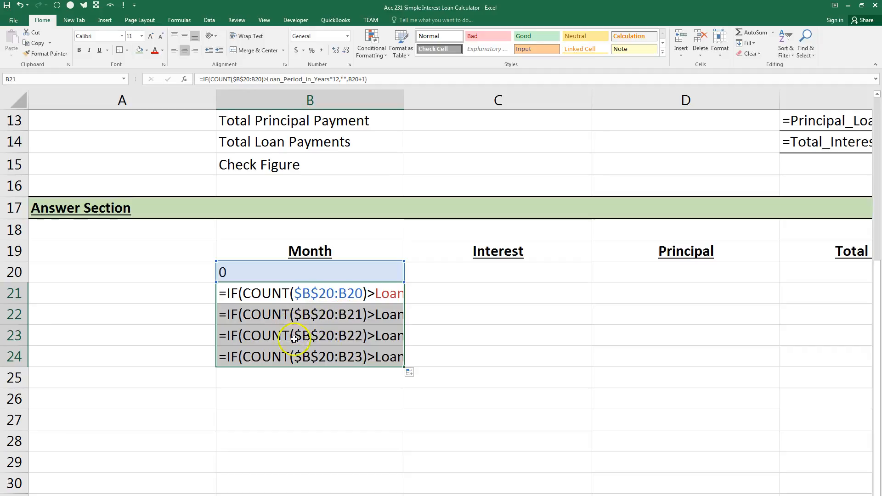
pyautogui.hotkey('ctrl', '`')
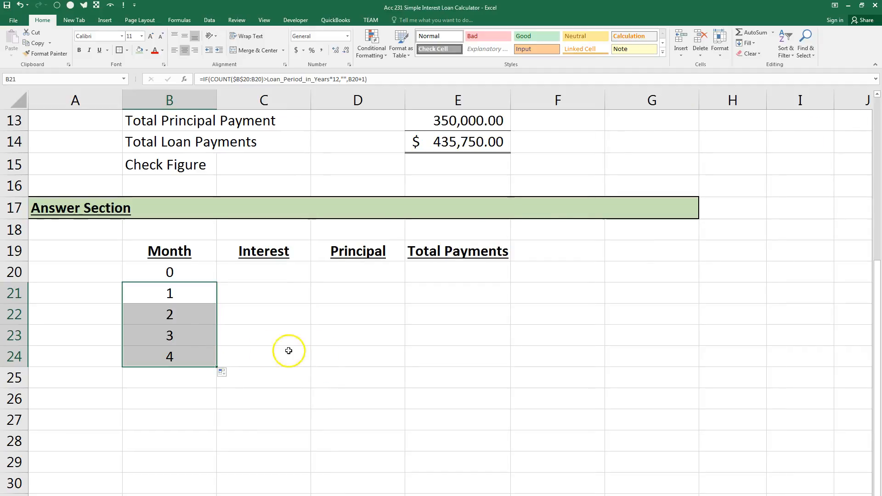
# Fill the month formula from B24 down to B411.
pyautogui.click(208, 363)
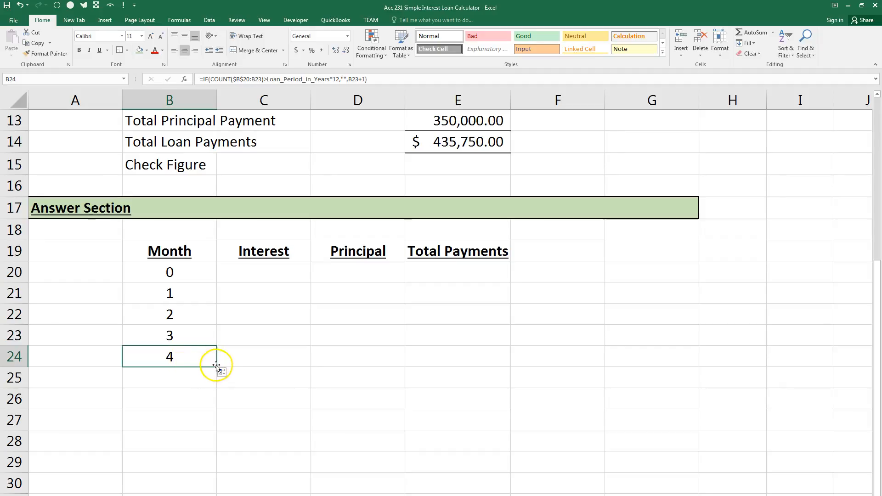
pyautogui.moveTo(206, 320); pyautogui.dragTo(217, 357)
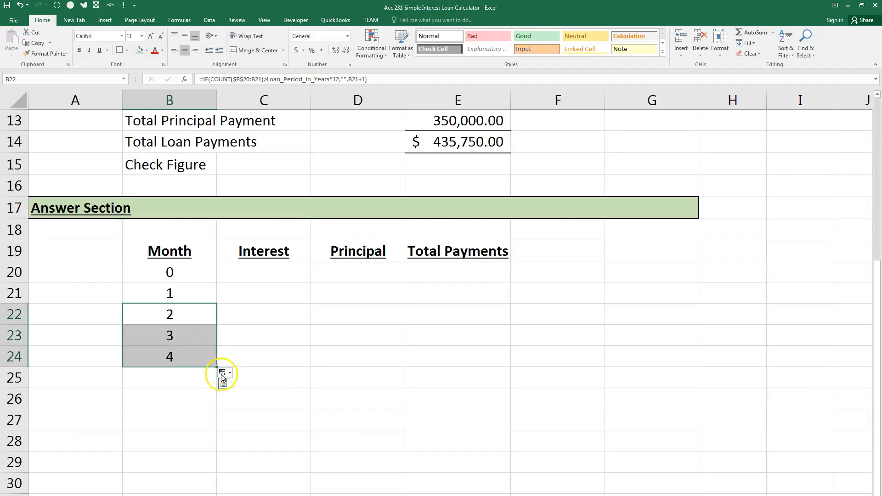
pyautogui.click(202, 358)
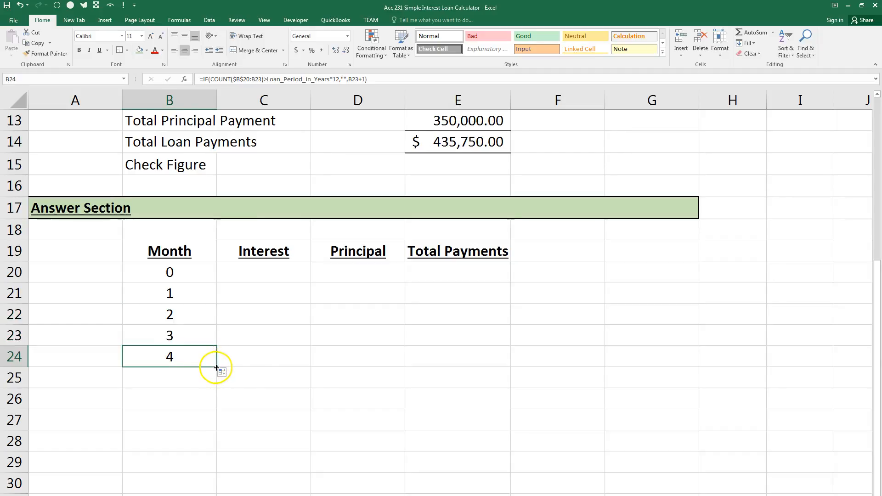
pyautogui.moveTo(216, 367); pyautogui.dragTo(215, 255)
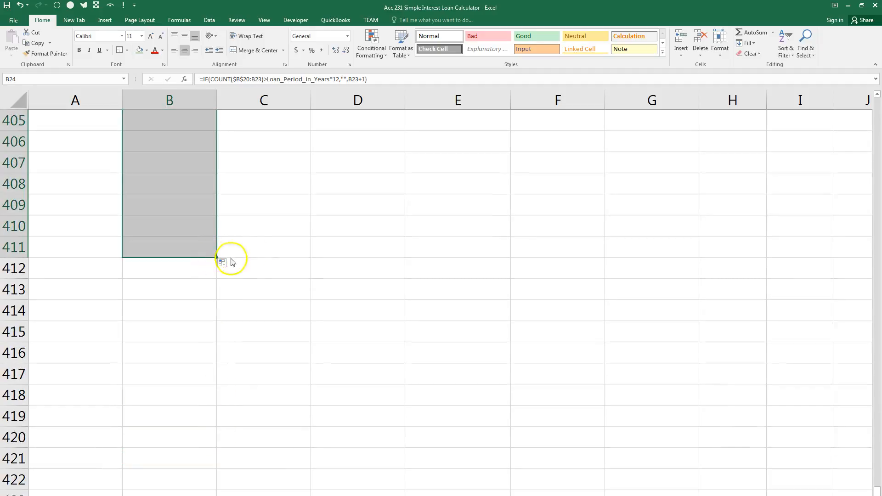
# Set the Loan Period in Years in the Data Section to 30.
pyautogui.scroll(8, 243, 244)
pyautogui.scroll(8, 261, 232)
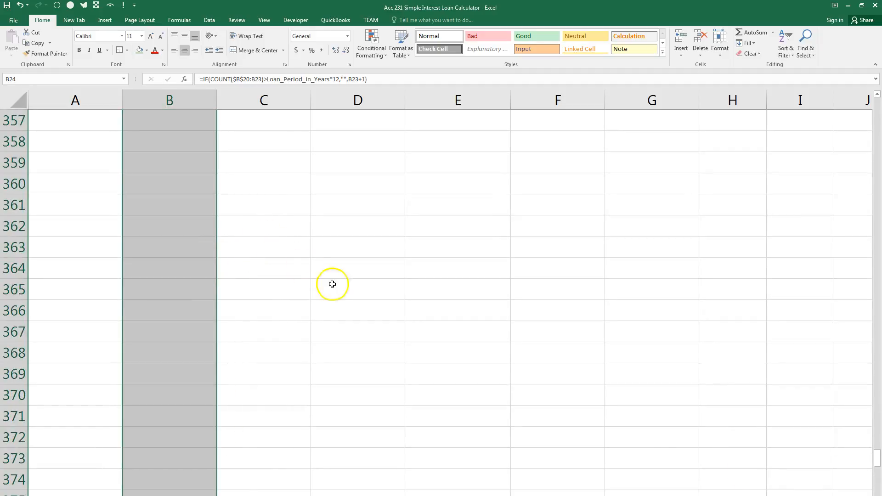
pyautogui.scroll(4, 787, 350)
pyautogui.moveTo(877, 450); pyautogui.dragTo(868, 164)
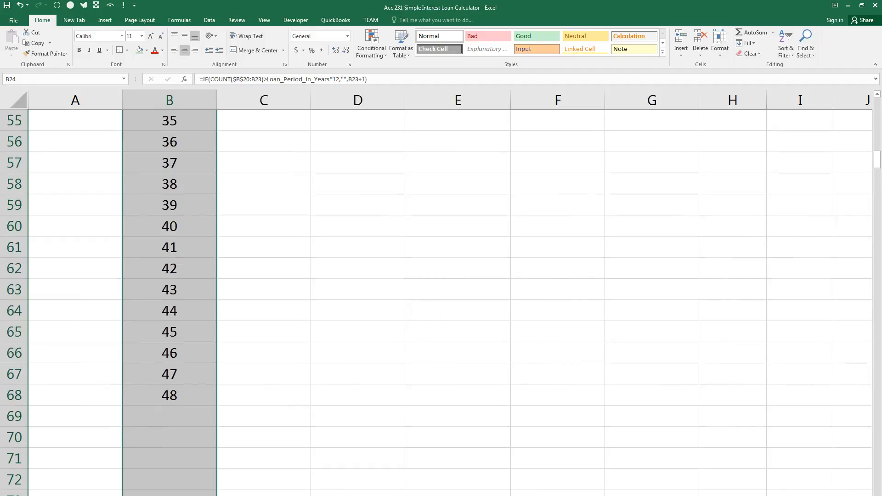
pyautogui.moveTo(872, 157); pyautogui.dragTo(868, 103)
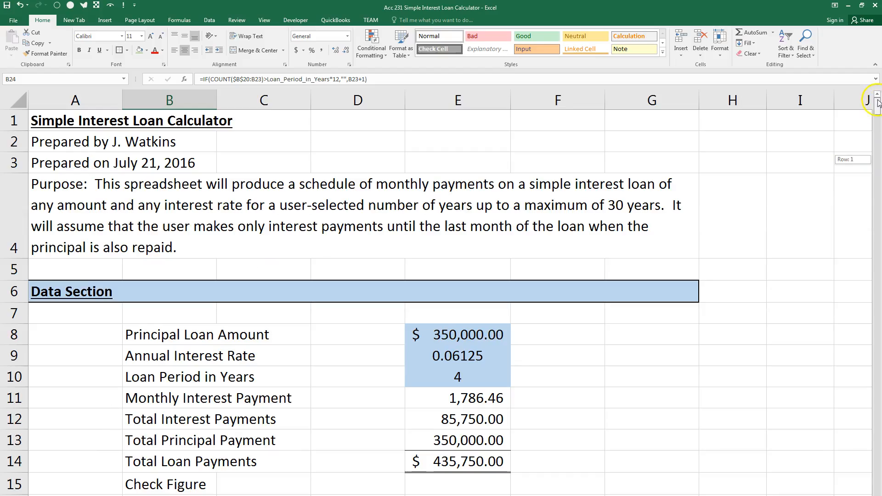
pyautogui.scroll(-1, 458, 301)
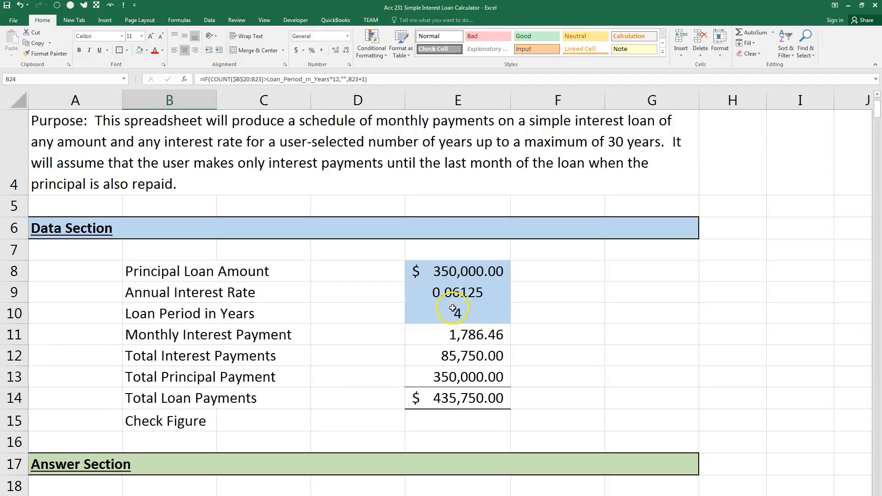
pyautogui.click(452, 308)
pyautogui.write('30')
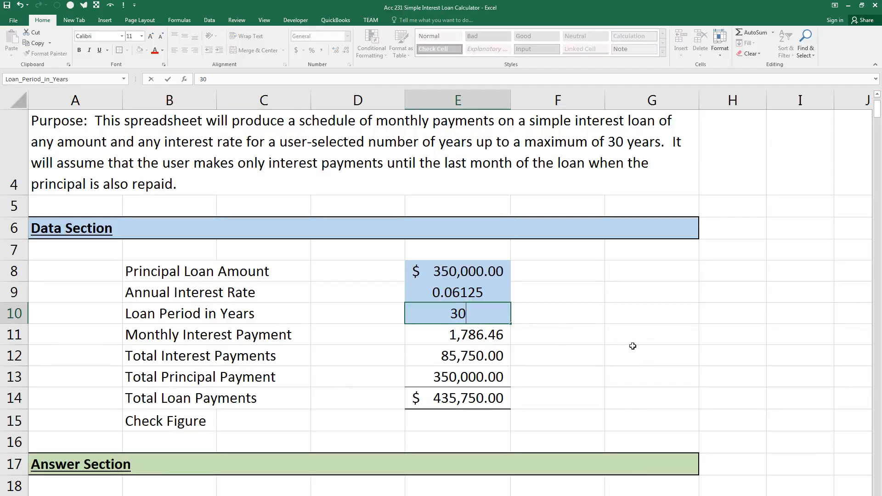
pyautogui.press('Return')
# Clear the contents of the surplus month formulas in B381:B411.
pyautogui.moveTo(876, 112); pyautogui.dragTo(845, 478)
pyautogui.click(192, 277)
pyautogui.moveTo(192, 277); pyautogui.dragTo(169, 464)
pyautogui.hotkey('ctrl', 'v')
pyautogui.rightClick(185, 330)
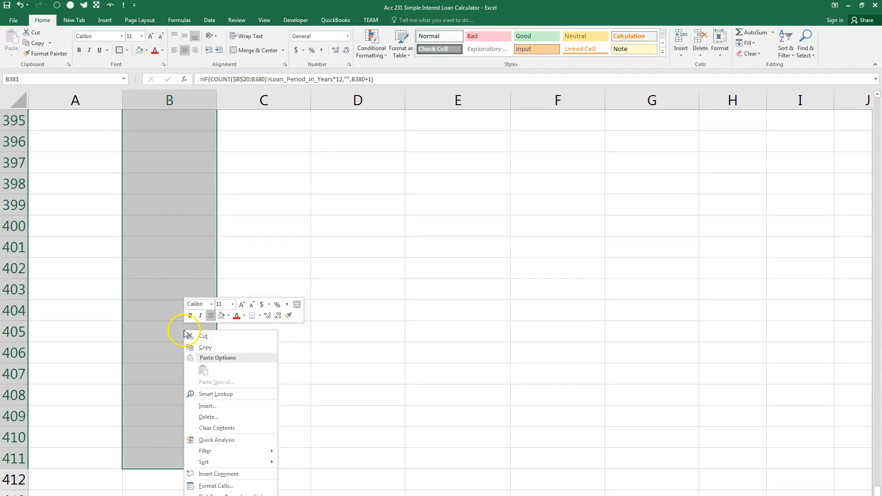
pyautogui.click(217, 428)
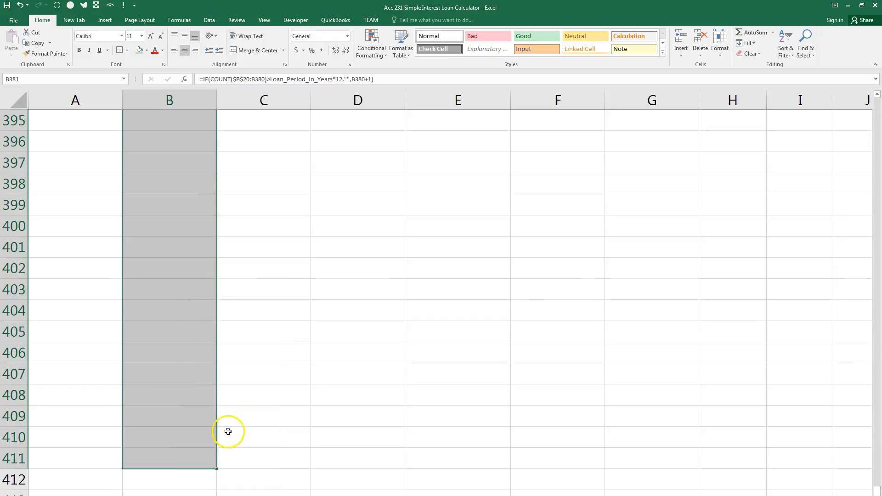
# Open the B21 month formula for review and highlight its logical_test, value_if_true and value_if_false arguments in turn.
pyautogui.scroll(8, 226, 429)
pyautogui.moveTo(877, 473); pyautogui.dragTo(879, 93)
pyautogui.click(457, 376)
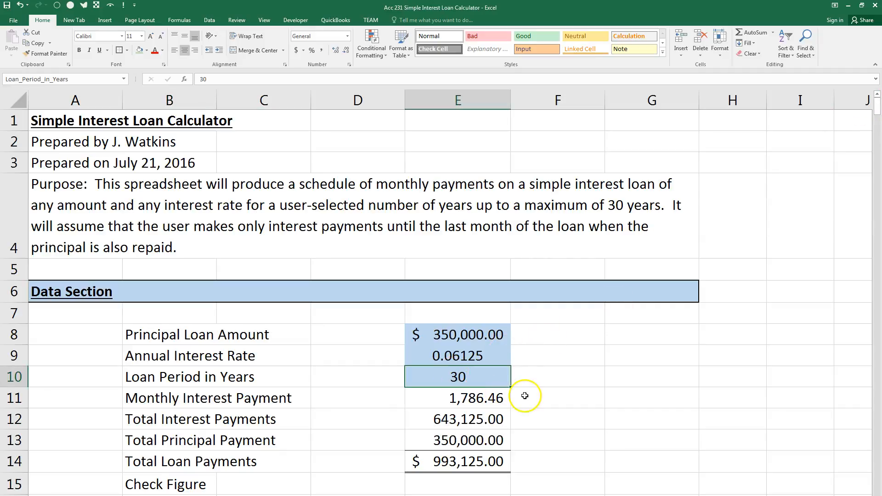
pyautogui.scroll(-2, 526, 398)
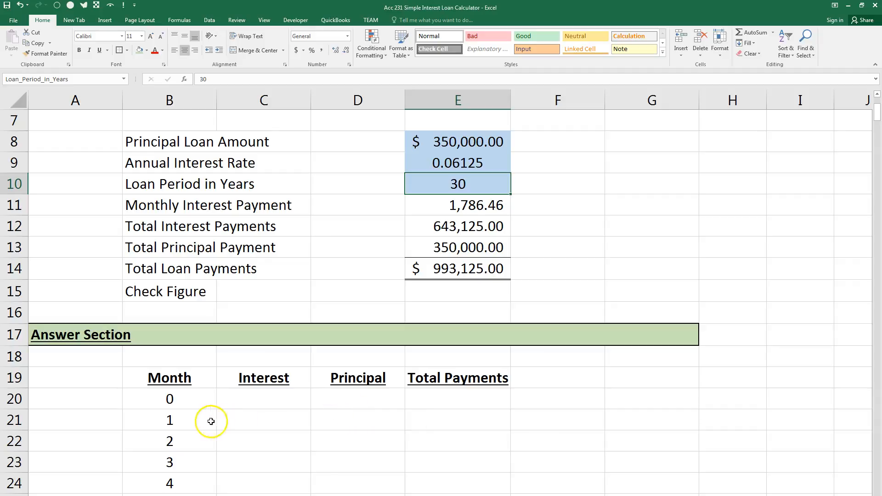
pyautogui.click(171, 424)
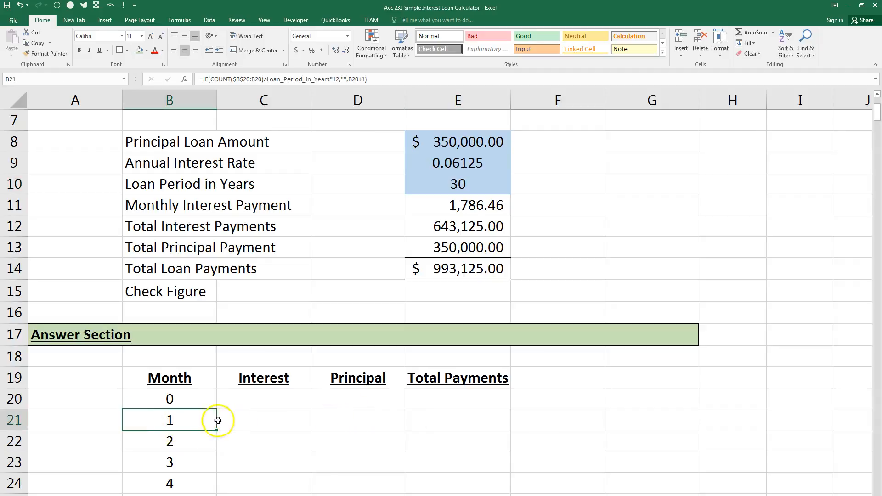
pyautogui.press('F2')
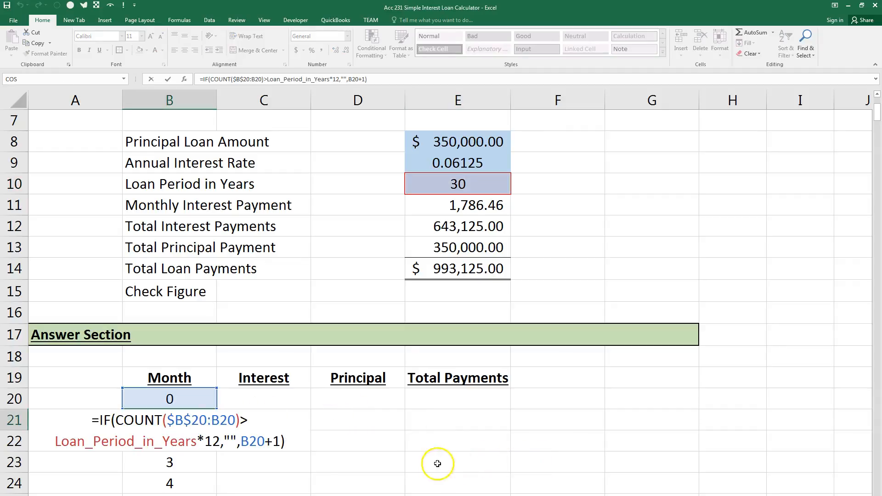
pyautogui.click(123, 420)
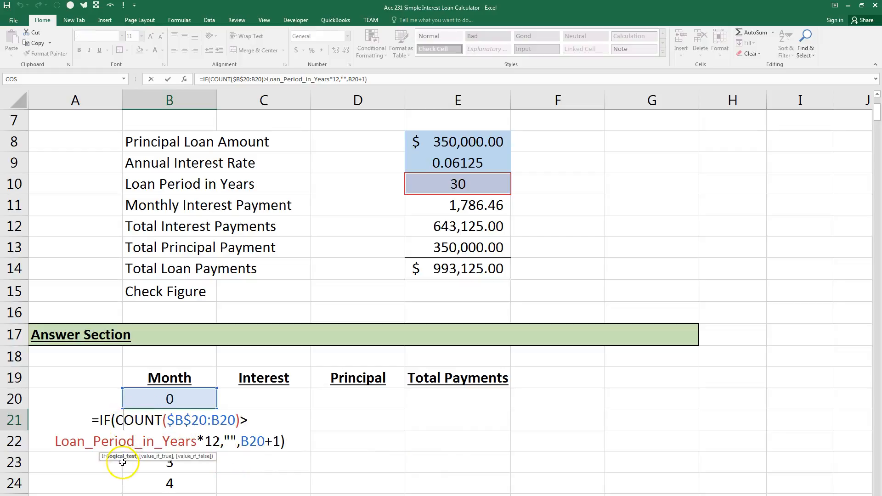
pyautogui.click(123, 457)
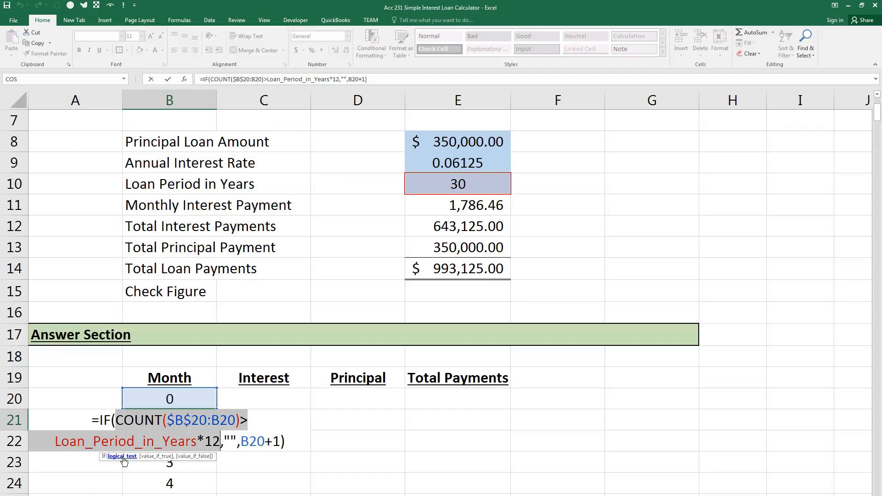
pyautogui.click(150, 457)
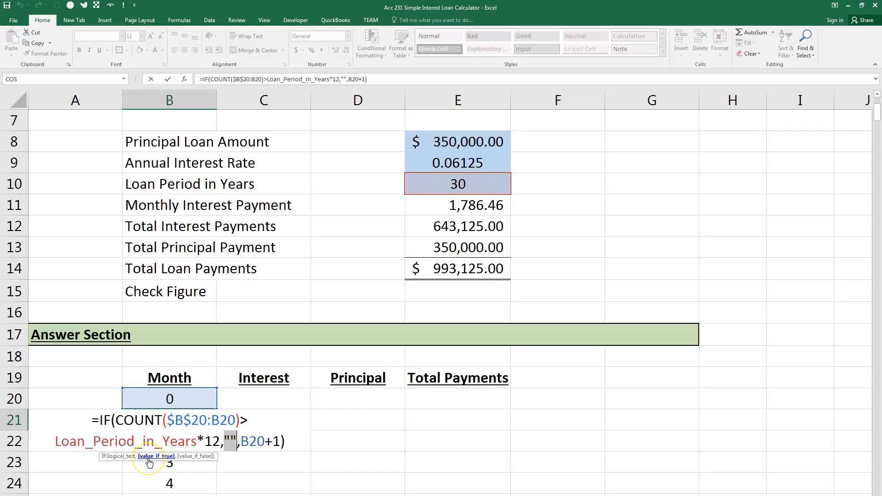
pyautogui.click(189, 457)
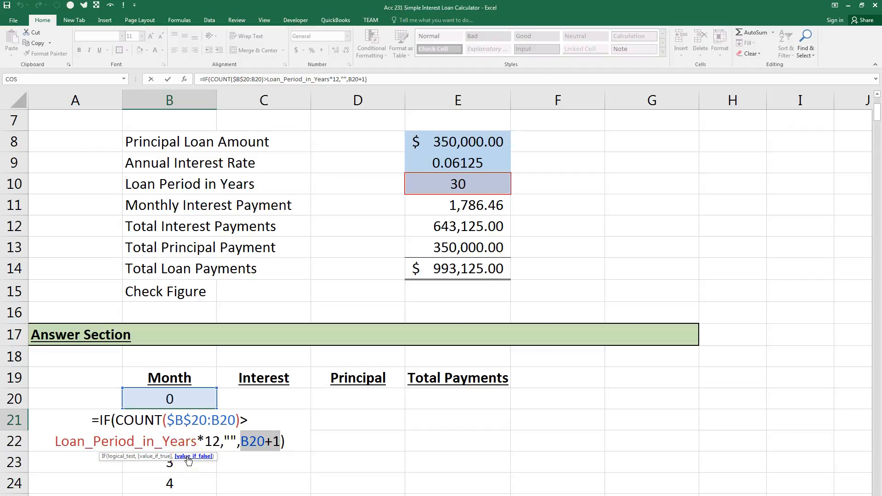
# Enter the interest formula =IF(B21="","",Monthly_Interest_Payment) in C21, for month 1 of the schedule.
pyautogui.hotkey('ctrl', 'Return')
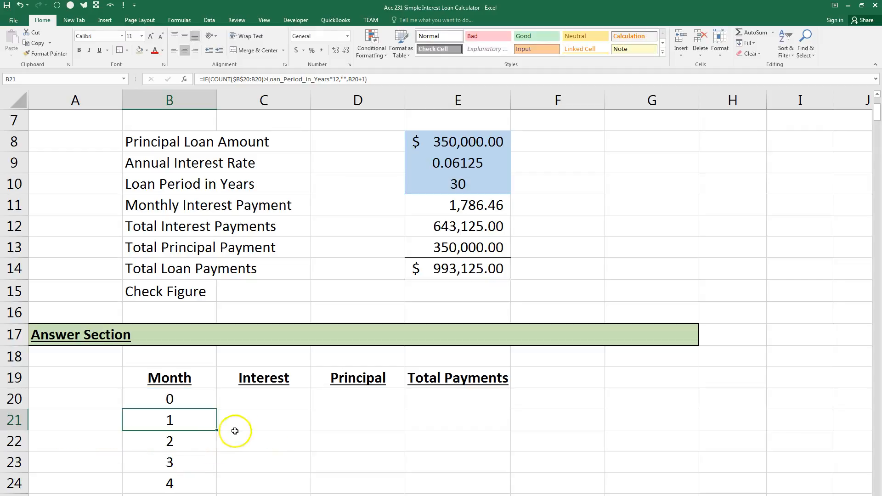
pyautogui.click(255, 419)
pyautogui.write('=if(')
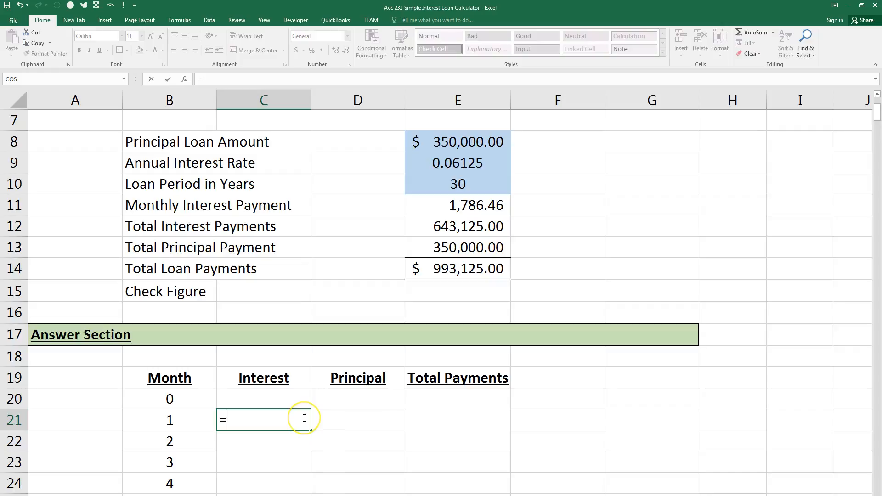
pyautogui.press('BackSpace')
pyautogui.press('BackSpace')
pyautogui.press('BackSpace')
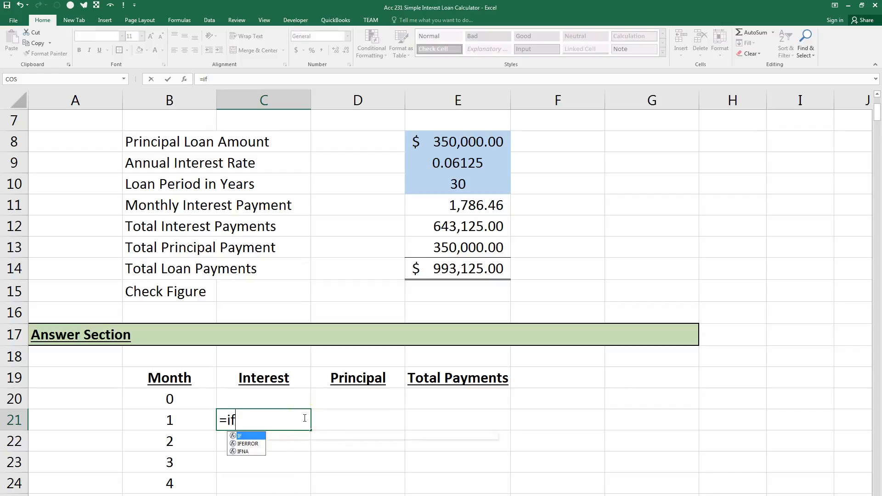
pyautogui.write('if')
pyautogui.press('BackSpace')
pyautogui.press('BackSpace')
pyautogui.write('IF')
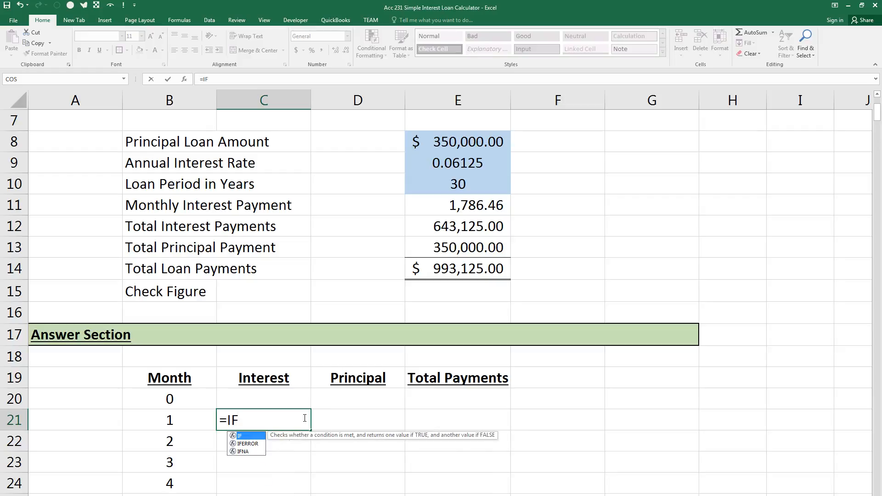
pyautogui.write('(')
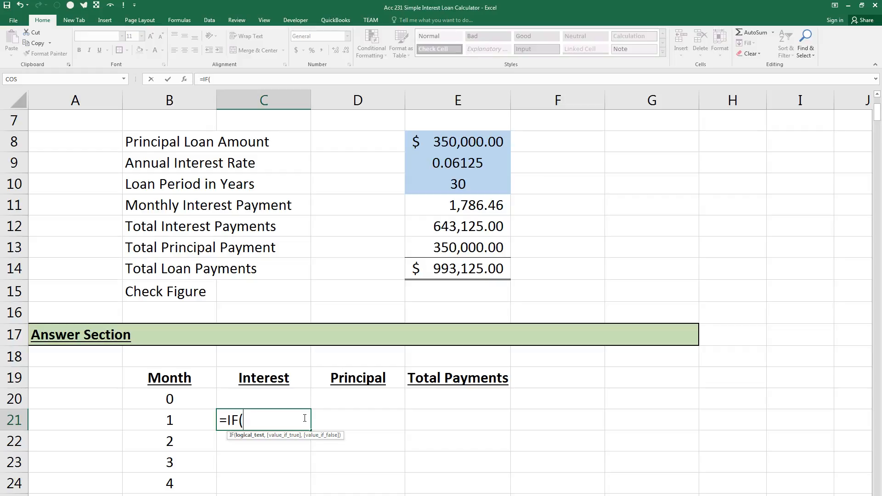
pyautogui.click(194, 421)
pyautogui.write('=""')
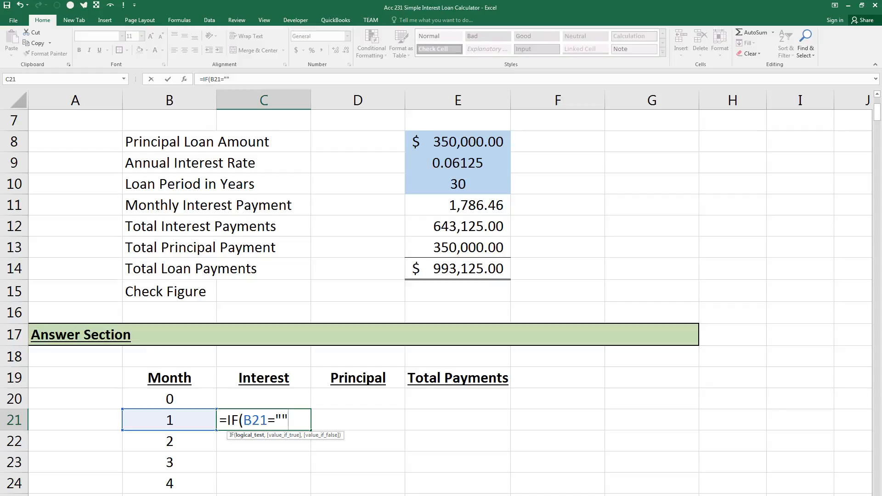
pyautogui.write(',""')
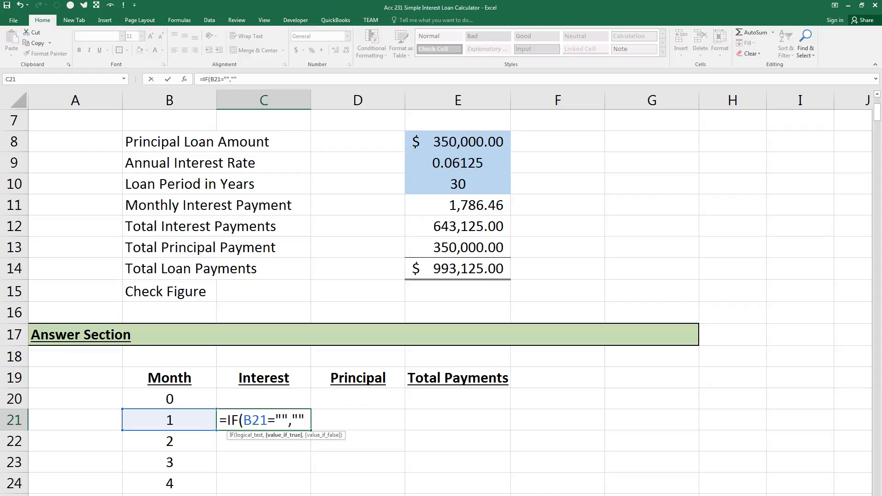
pyautogui.write(',')
pyautogui.click(455, 207)
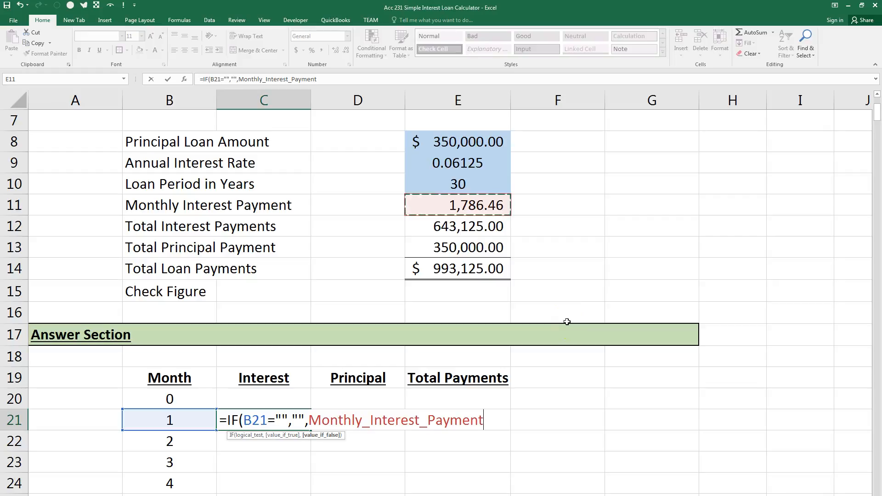
pyautogui.write(')')
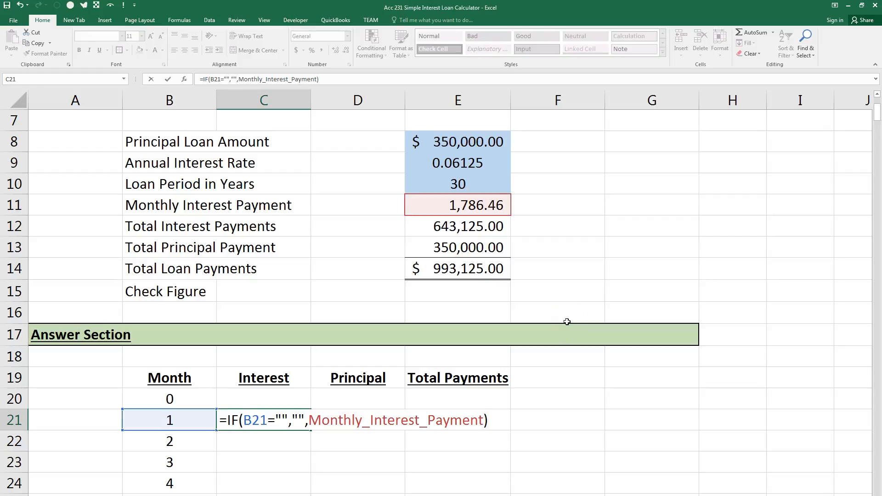
pyautogui.hotkey('ctrl', 'Return')
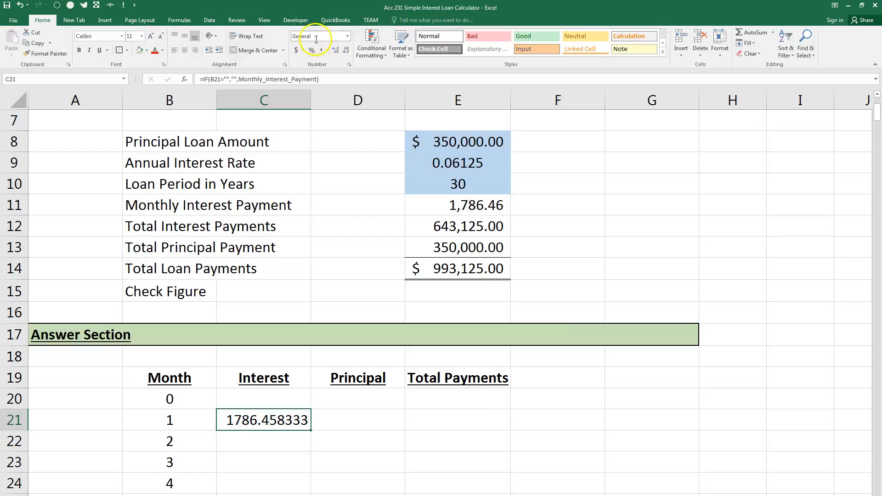
# Apply the comma number style to C21 and fill its formula down the Interest column to C380.
pyautogui.click(322, 50)
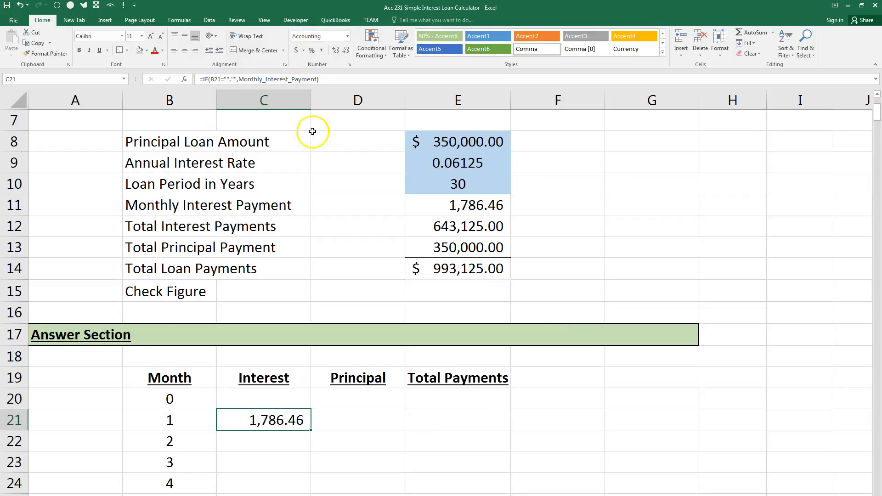
pyautogui.doubleClick(313, 431)
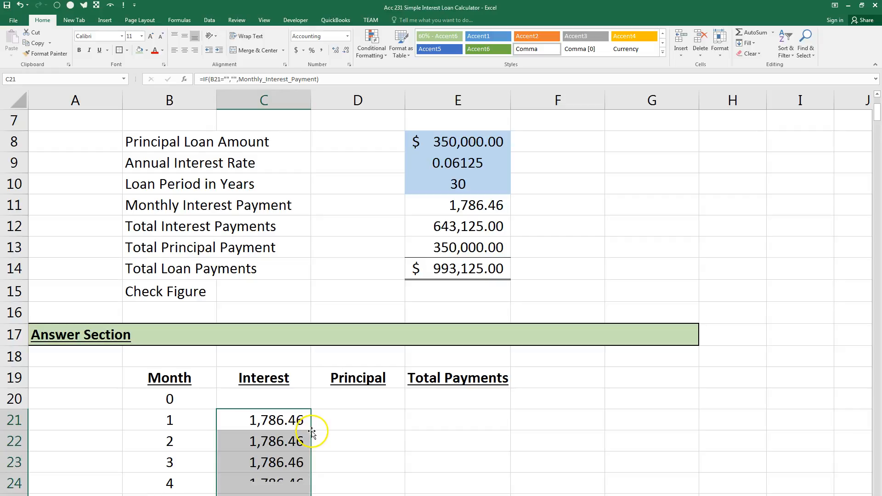
pyautogui.moveTo(876, 111); pyautogui.dragTo(852, 476)
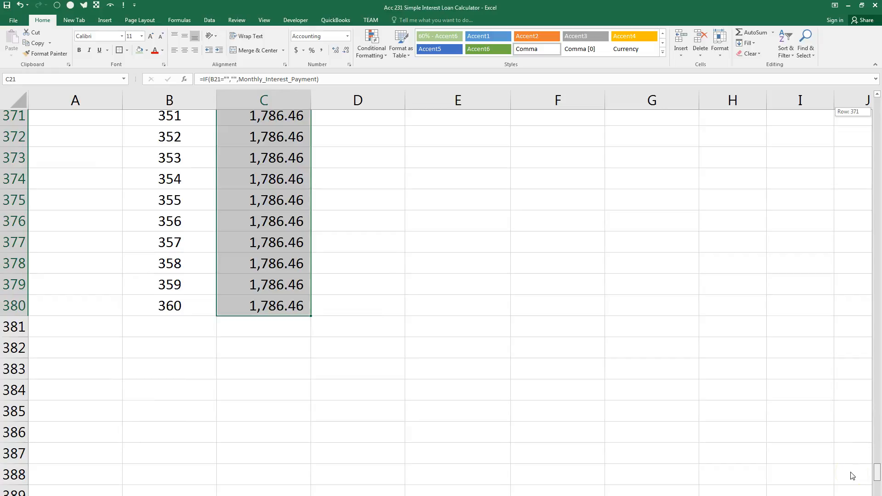
# Test where the interest schedule ends with a Loan Period in Years of 4, and restore the period to 30.
pyautogui.moveTo(852, 476); pyautogui.dragTo(842, 108)
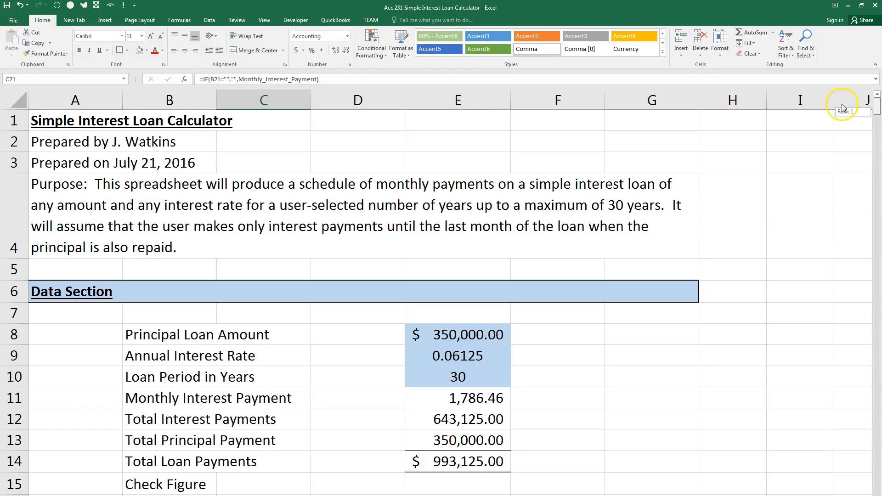
pyautogui.click(466, 376)
pyautogui.write('4')
pyautogui.press('Return')
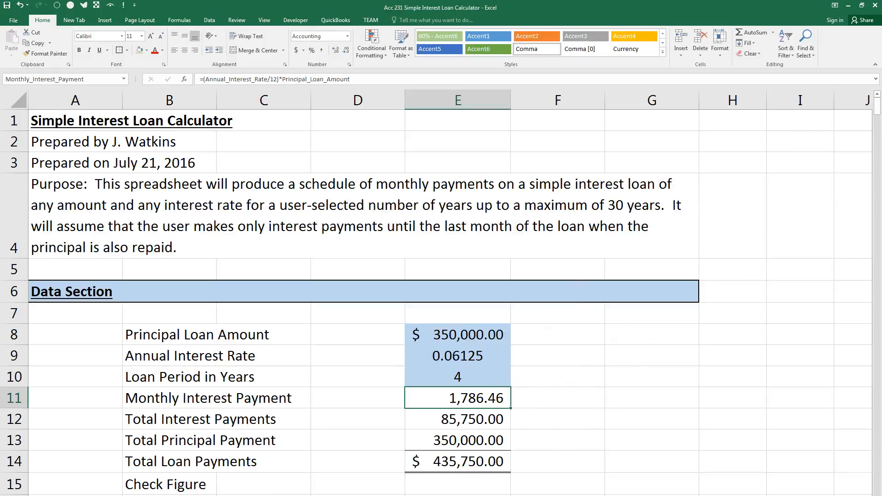
pyautogui.moveTo(876, 108); pyautogui.dragTo(869, 173)
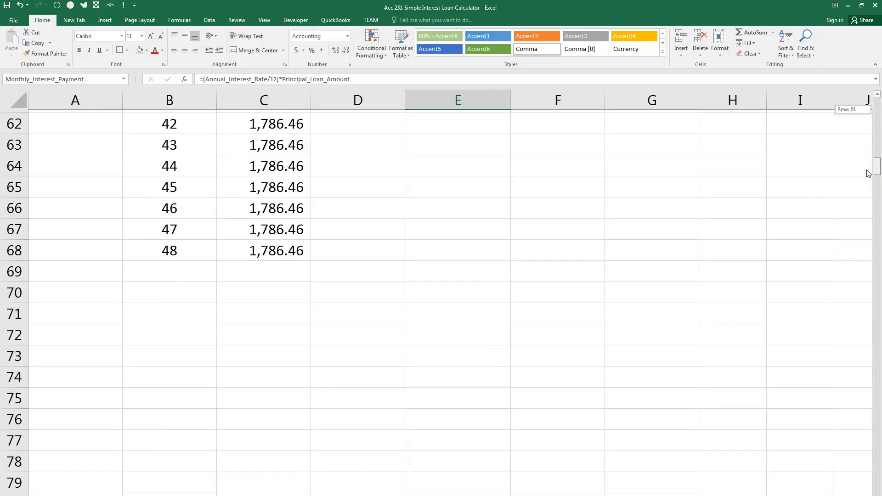
pyautogui.moveTo(869, 173); pyautogui.dragTo(867, 93)
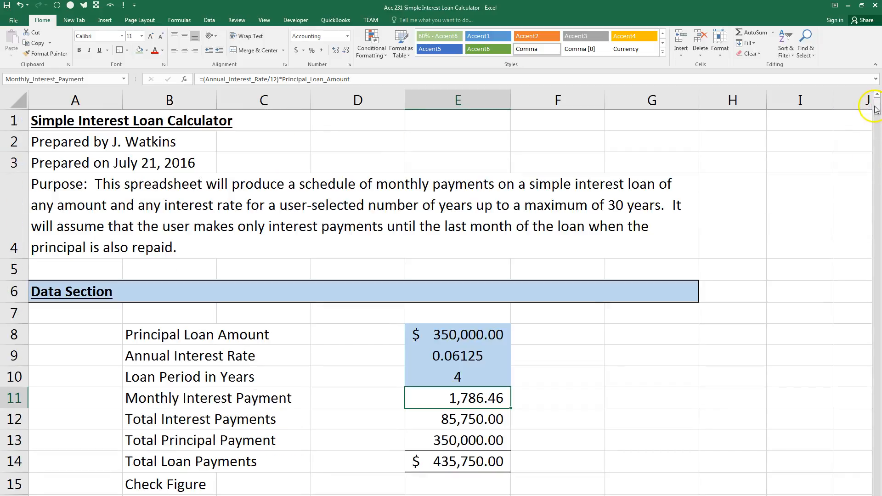
pyautogui.click(501, 373)
pyautogui.write('30')
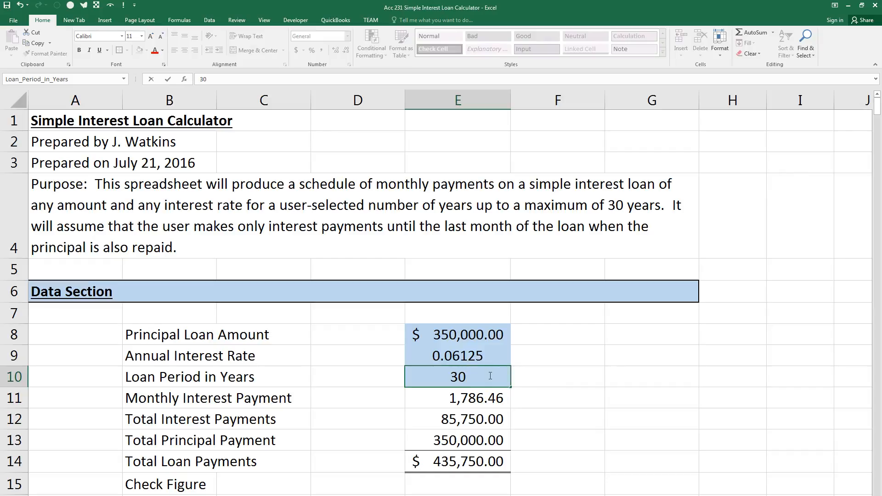
pyautogui.press('Return')
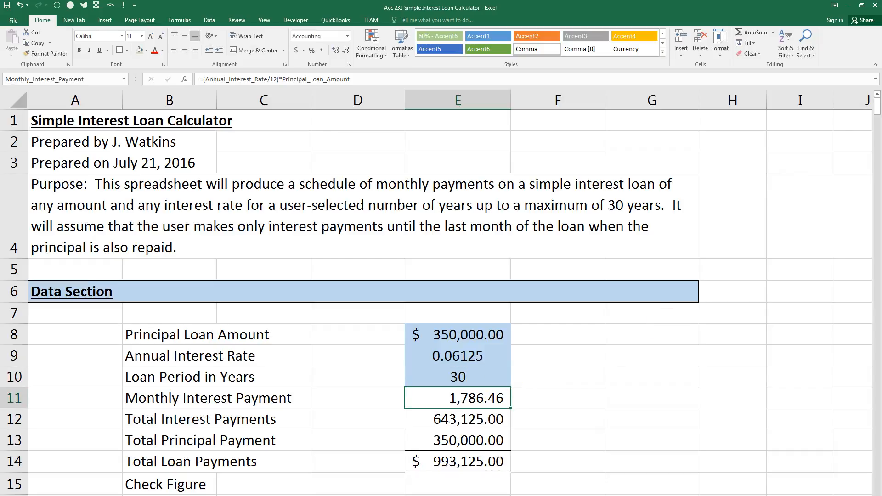
# Bring up the exam instructions in Word, highlight requirement 5 about handling a 30 year loan, and return to the Excel worksheet.
pyautogui.moveTo(881, 37); pyautogui.dragTo(705, 65)
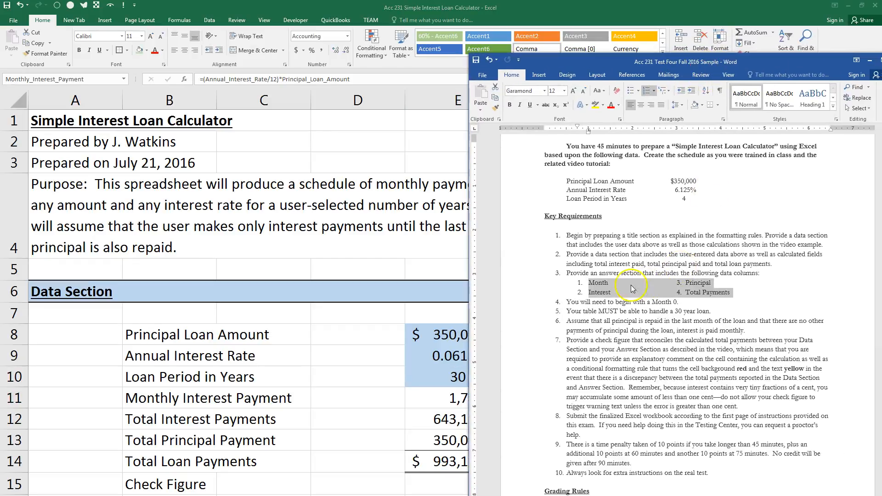
pyautogui.moveTo(566, 311); pyautogui.dragTo(713, 312)
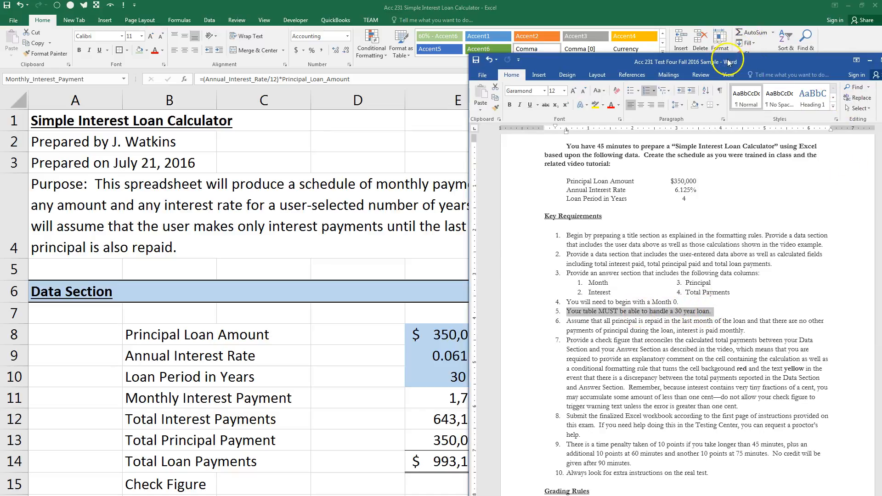
pyautogui.moveTo(727, 63); pyautogui.dragTo(881, 51)
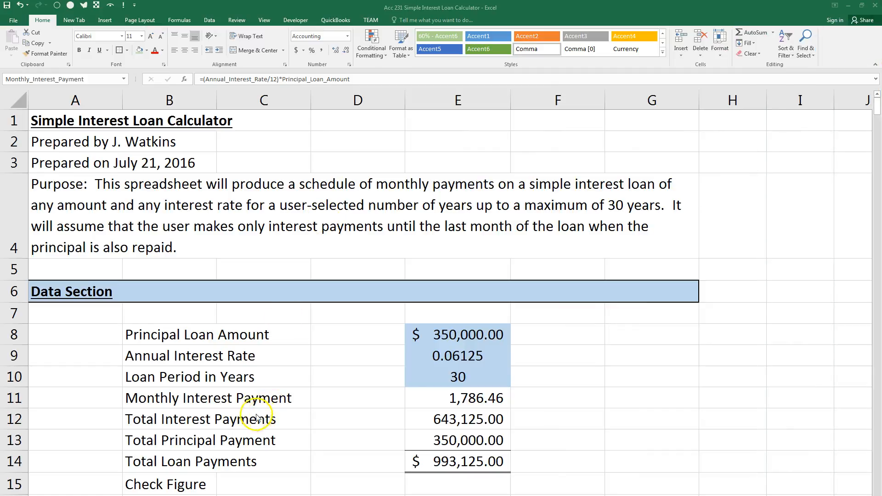
# Enter the principal formula =IF(B21=Loan_Period_in_Years*12,Total_Principal_Payment,"") in D21.
pyautogui.click(876, 115)
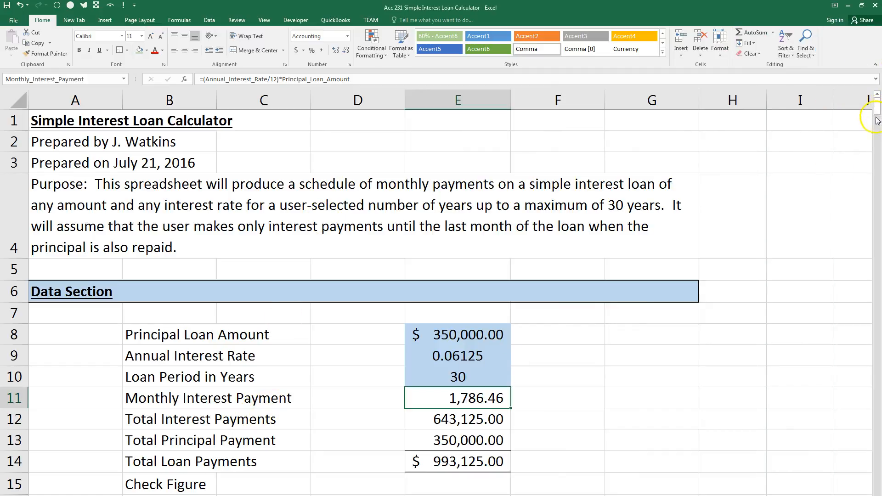
pyautogui.scroll(-4, 502, 378)
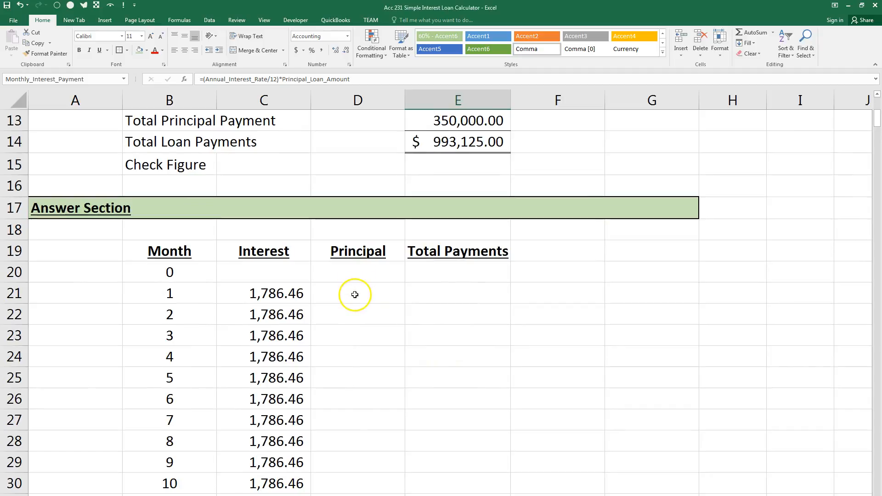
pyautogui.scroll(1, 354, 294)
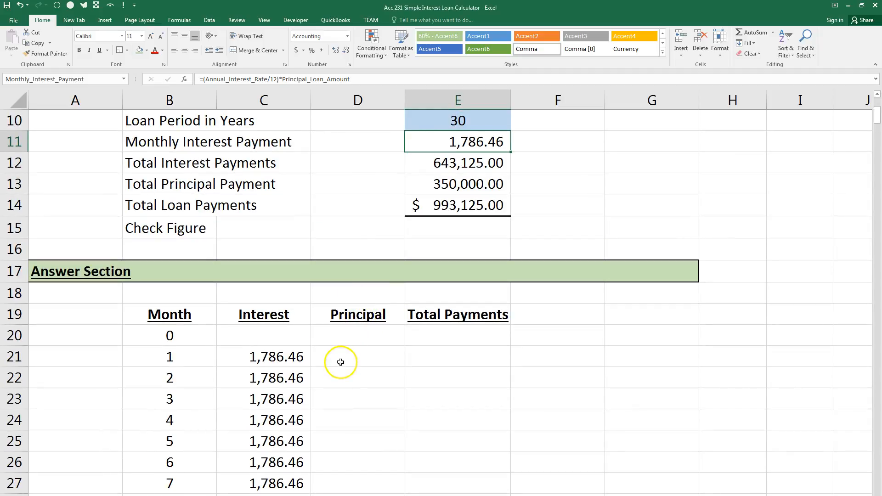
pyautogui.click(341, 362)
pyautogui.write('=if(')
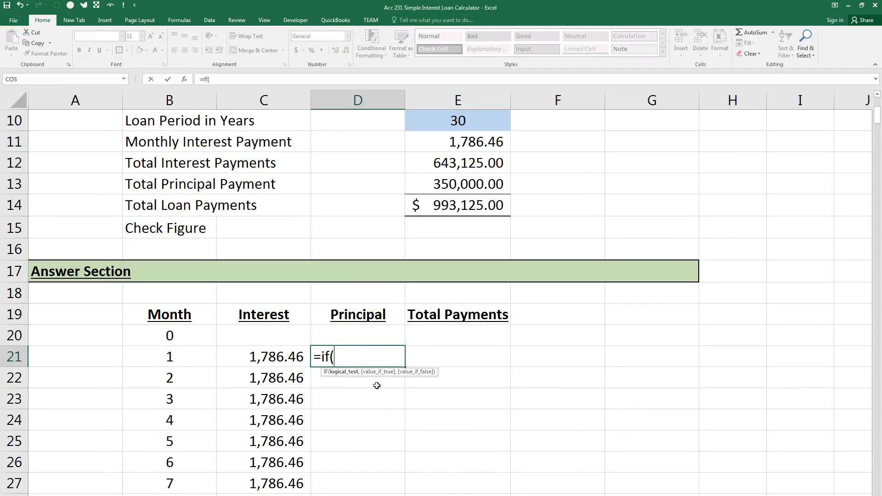
pyautogui.press('BackSpace')
pyautogui.press('BackSpace')
pyautogui.press('BackSpace')
pyautogui.write('IF')
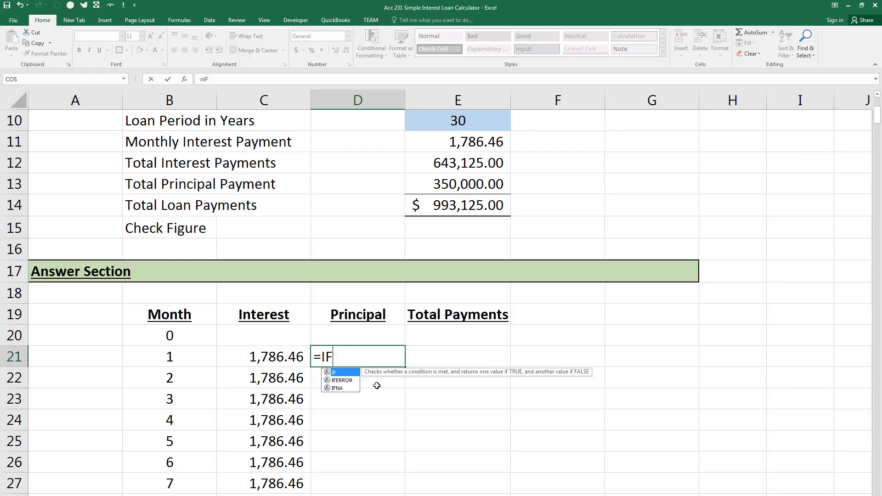
pyautogui.write('(')
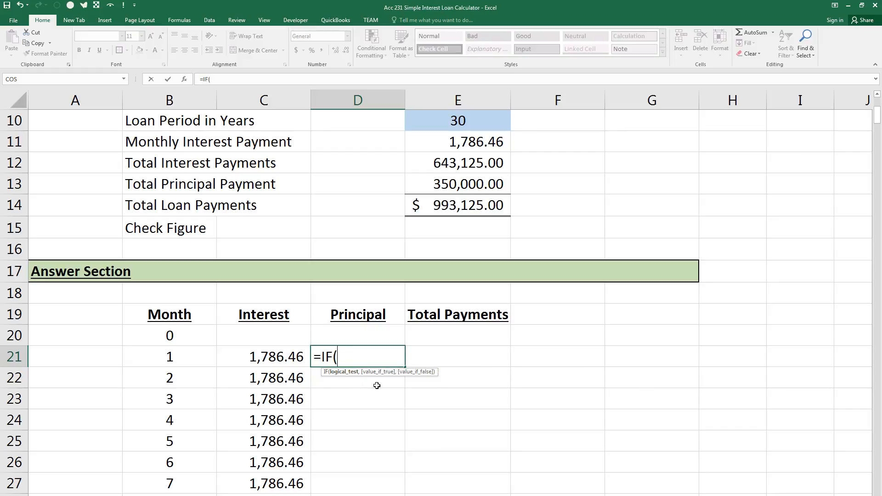
pyautogui.click(165, 355)
pyautogui.write('=')
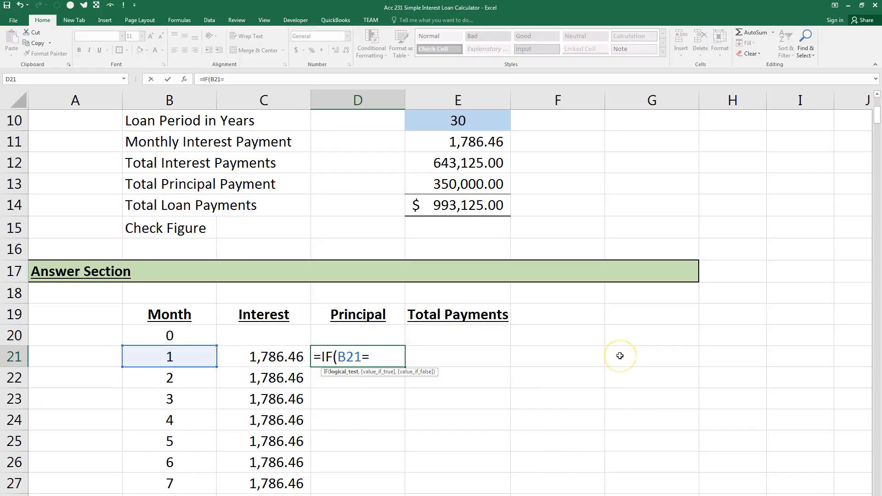
pyautogui.write('loan')
pyautogui.press('Tab')
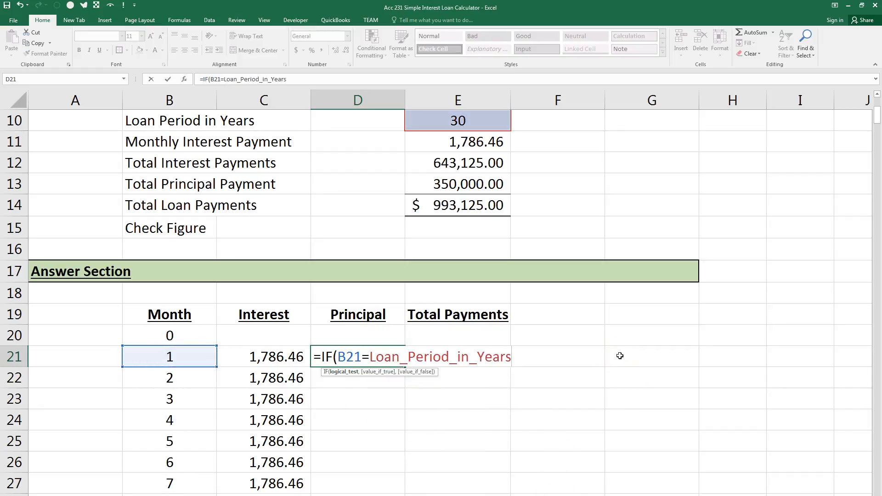
pyautogui.write('*12,')
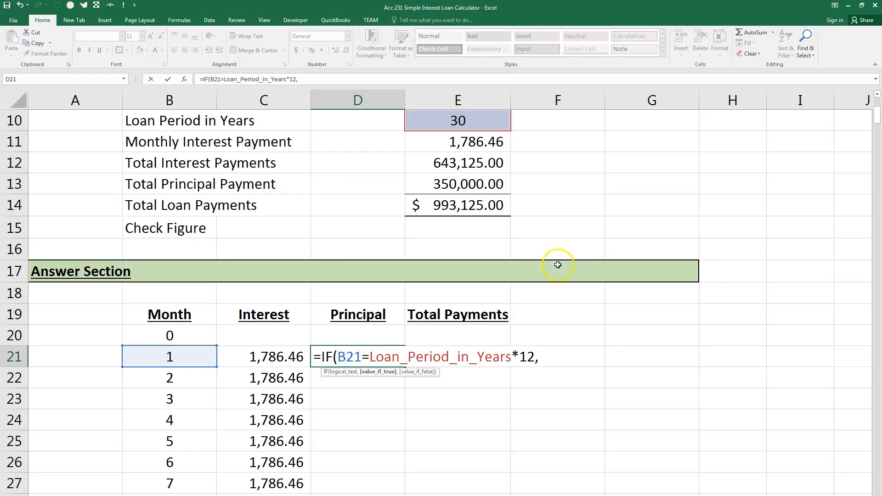
pyautogui.click(478, 185)
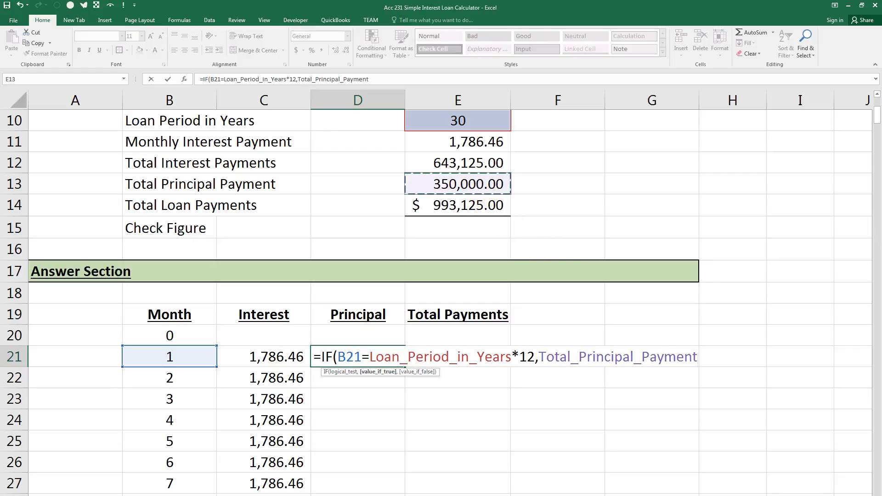
pyautogui.write(',"")')
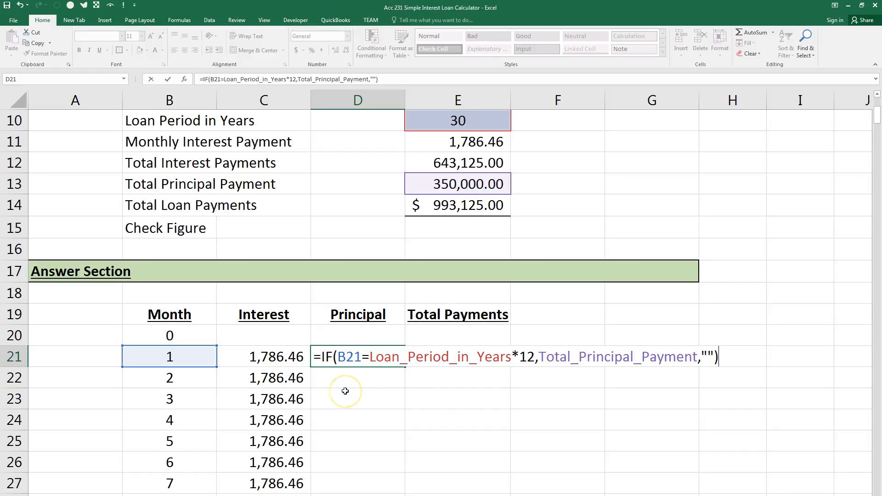
pyautogui.press('Return')
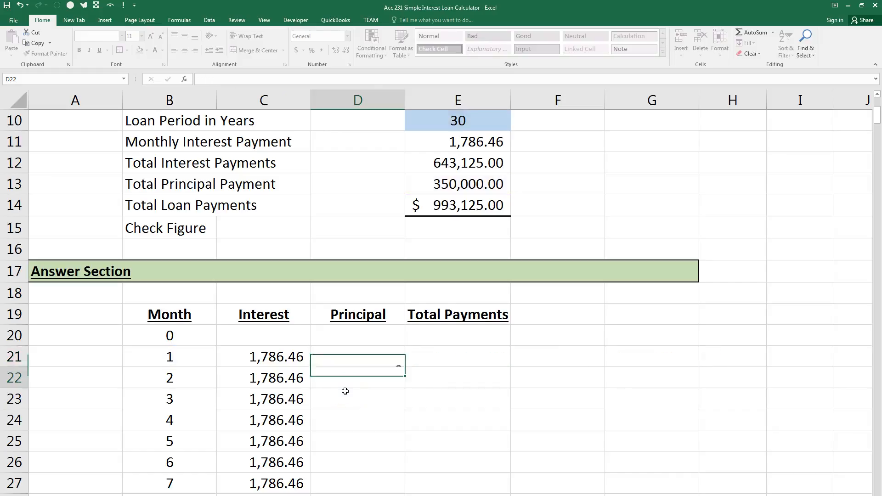
# Apply the comma number style to D21, fill its formula down the Principal column, and check the last row at D380.
pyautogui.hotkey('ctrl', '`')
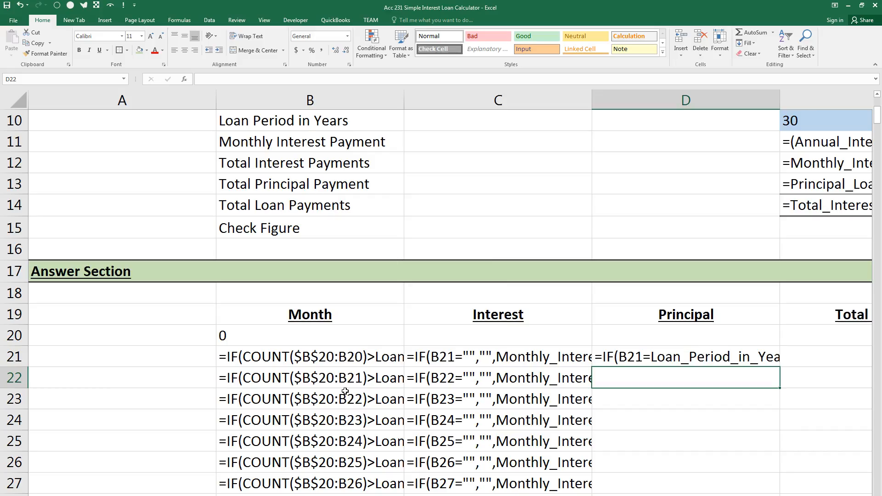
pyautogui.hotkey('ctrl', '`')
pyautogui.press('Up')
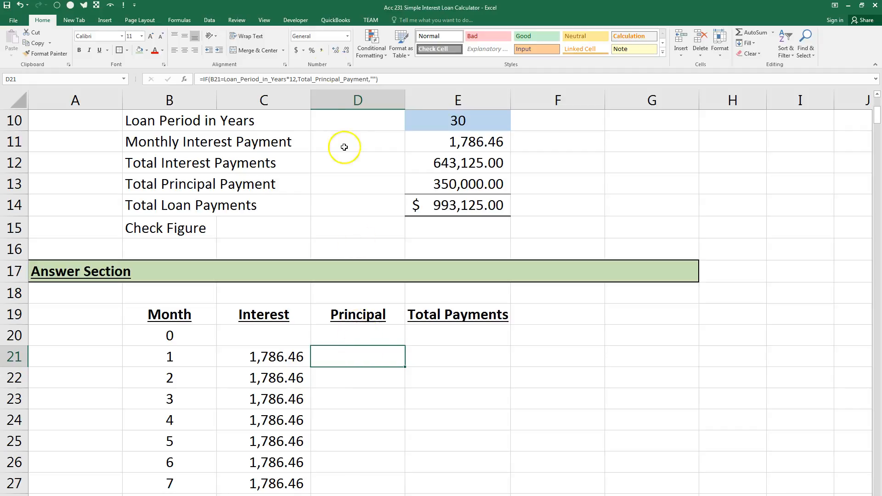
pyautogui.click(322, 50)
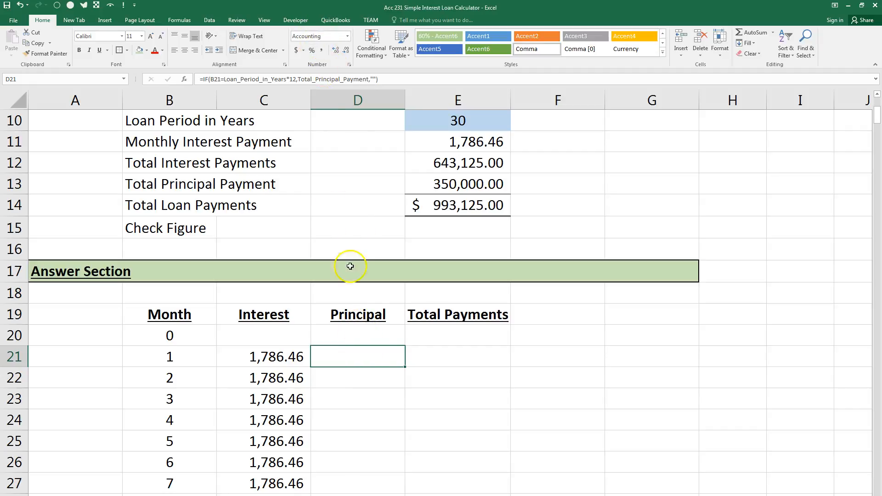
pyautogui.doubleClick(406, 367)
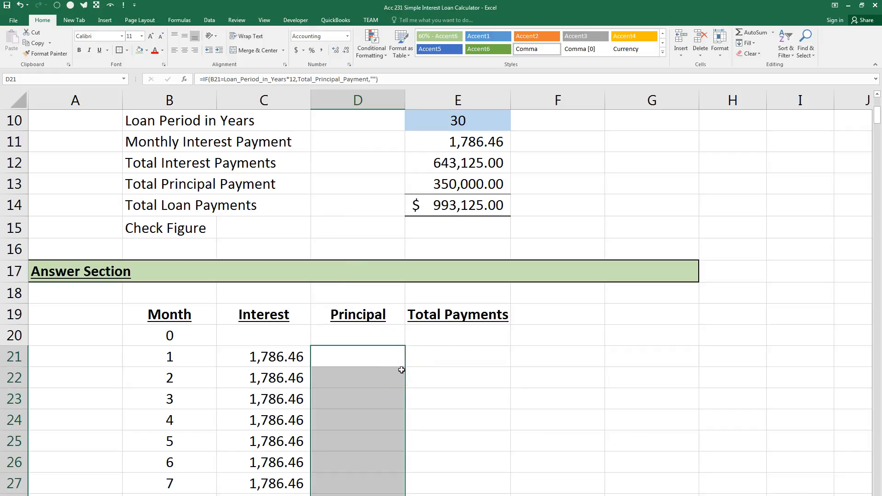
pyautogui.moveTo(877, 116); pyautogui.dragTo(863, 486)
pyautogui.click(374, 184)
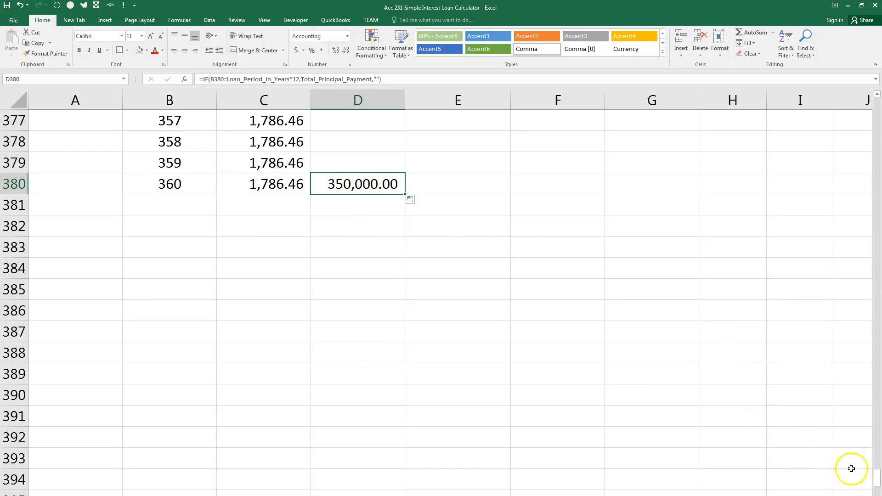
# Enter the running total formula =IF(B21="","",E20+C21+D21) in E21 under Total Payments.
pyautogui.moveTo(878, 480); pyautogui.dragTo(871, 65)
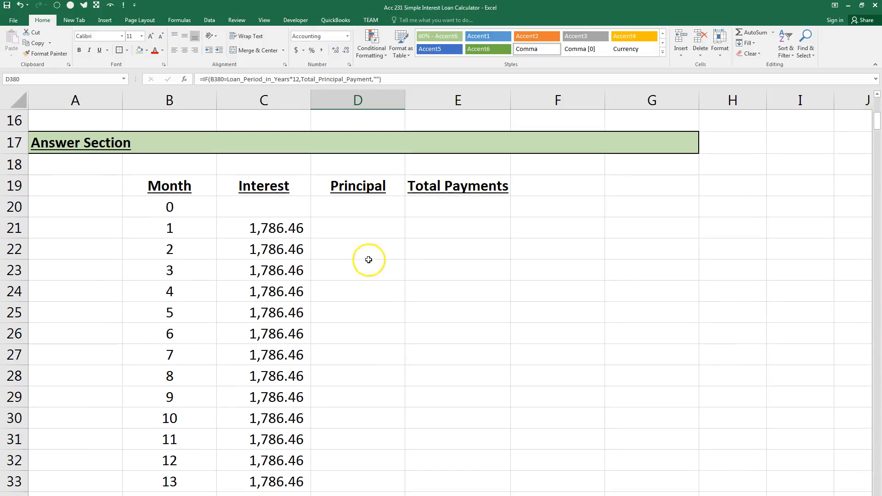
pyautogui.click(479, 232)
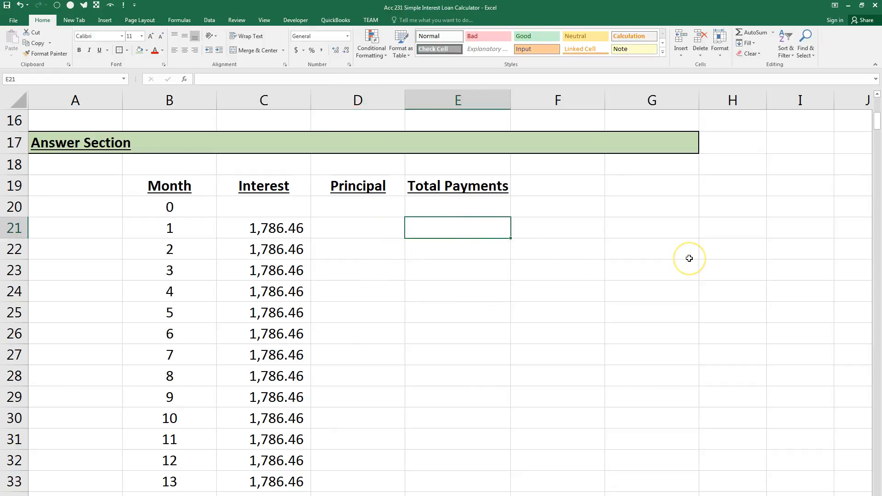
pyautogui.write('=')
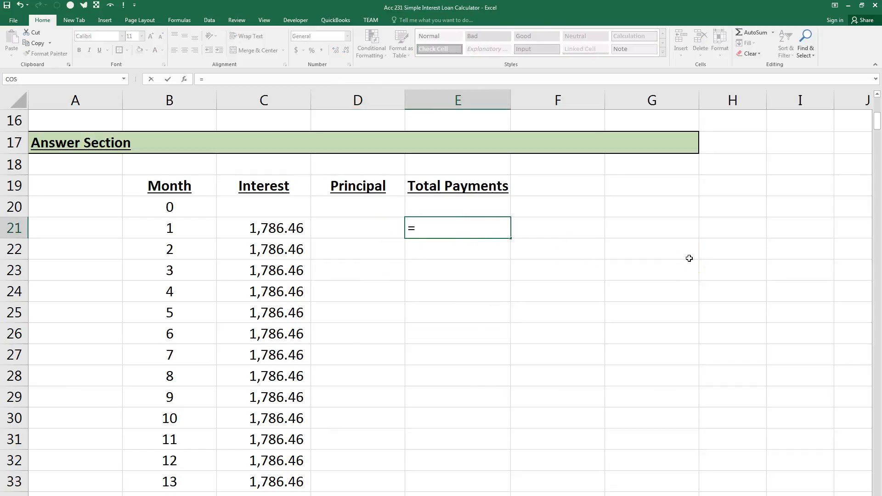
pyautogui.write('IF(')
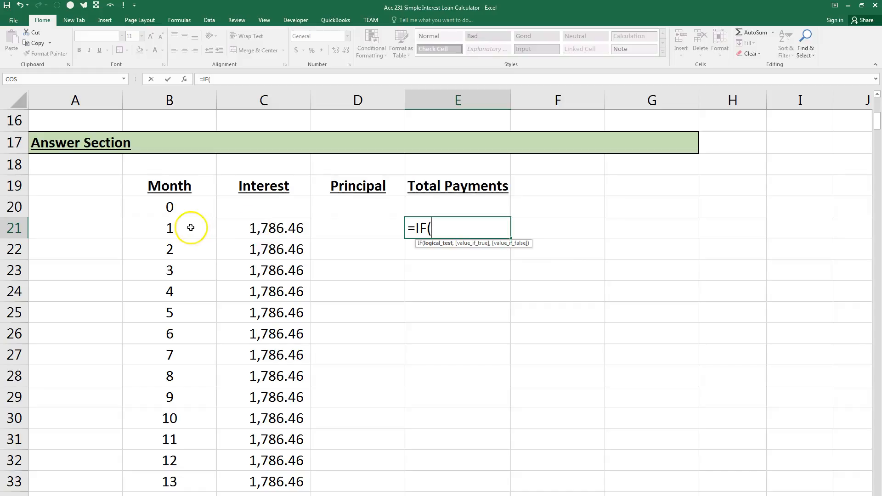
pyautogui.click(189, 230)
pyautogui.write('=""')
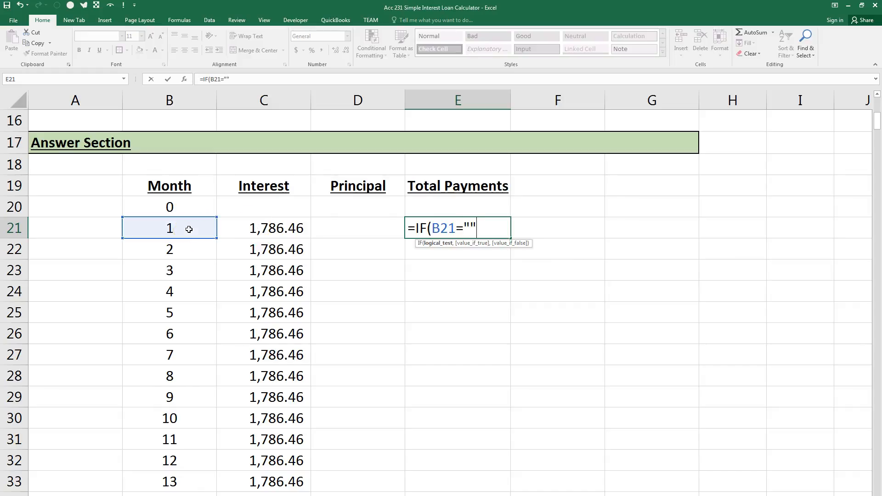
pyautogui.write(',')
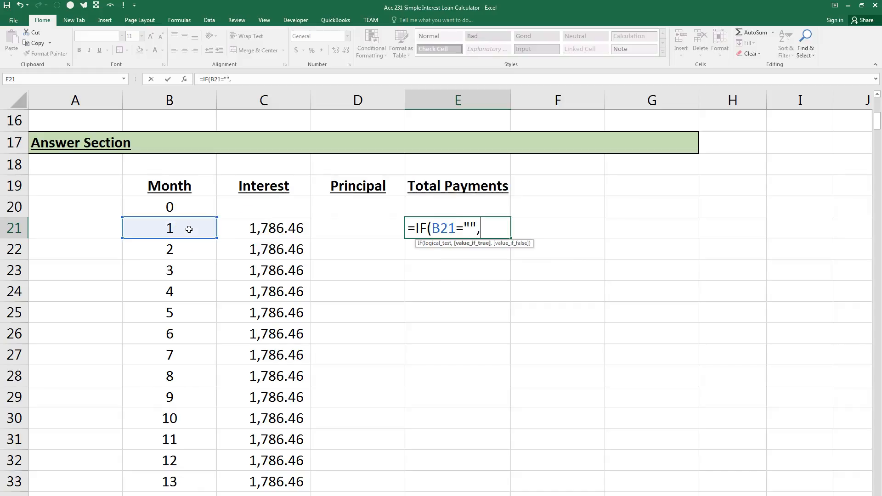
pyautogui.write('"",')
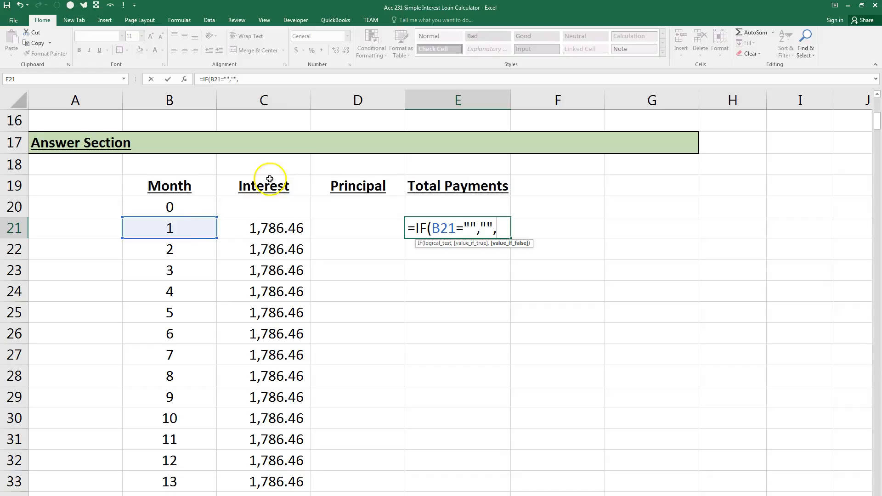
pyautogui.click(451, 205)
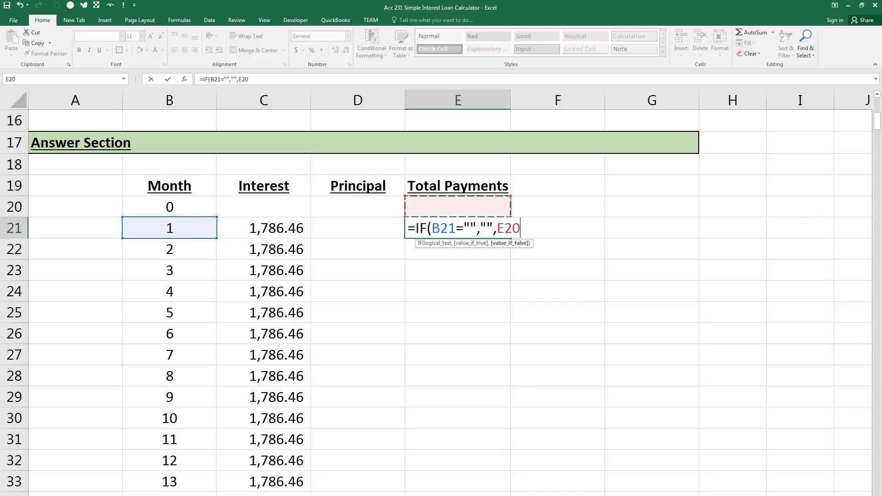
pyautogui.write('+')
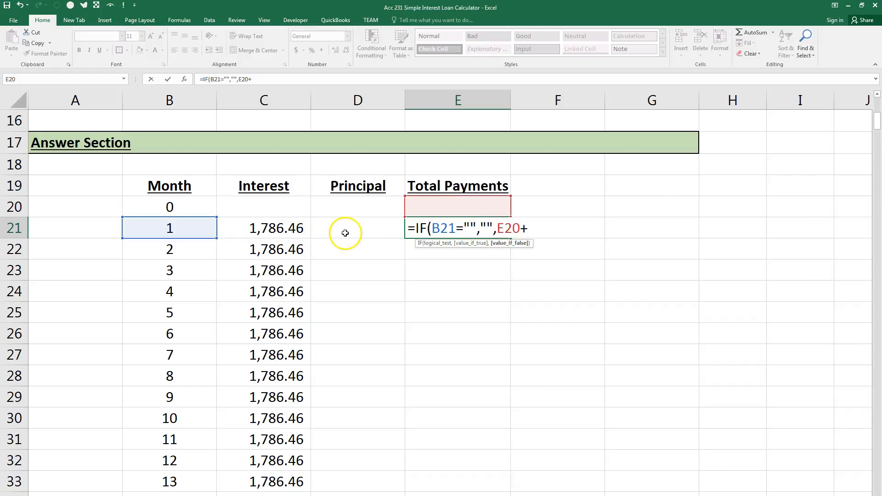
pyautogui.click(300, 234)
pyautogui.write('+')
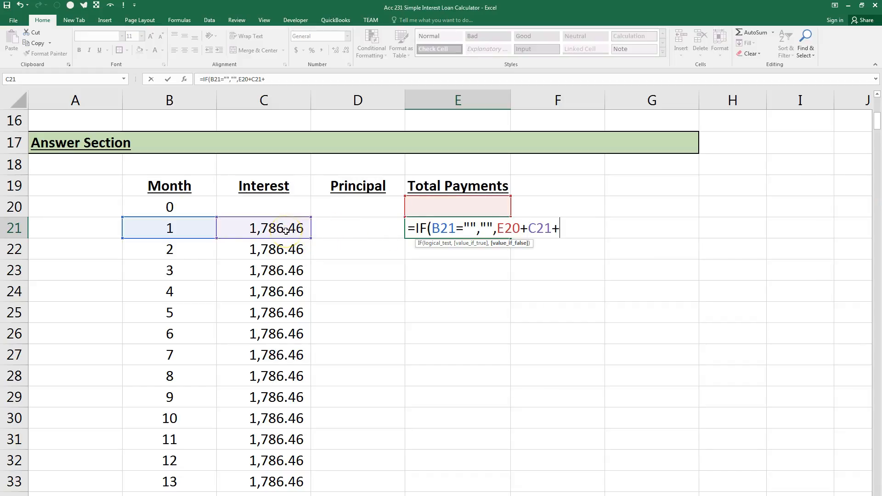
pyautogui.click(345, 227)
pyautogui.write(')')
pyautogui.press('Return')
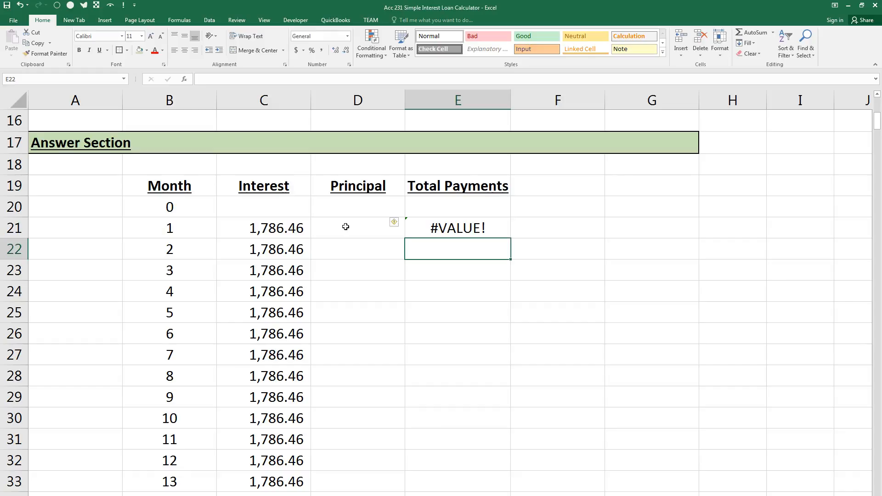
# Examine the formulas in D21 and E21 and the contents of E20 to trace what feeds the Total Payments formula.
pyautogui.press('Up')
pyautogui.click(345, 227)
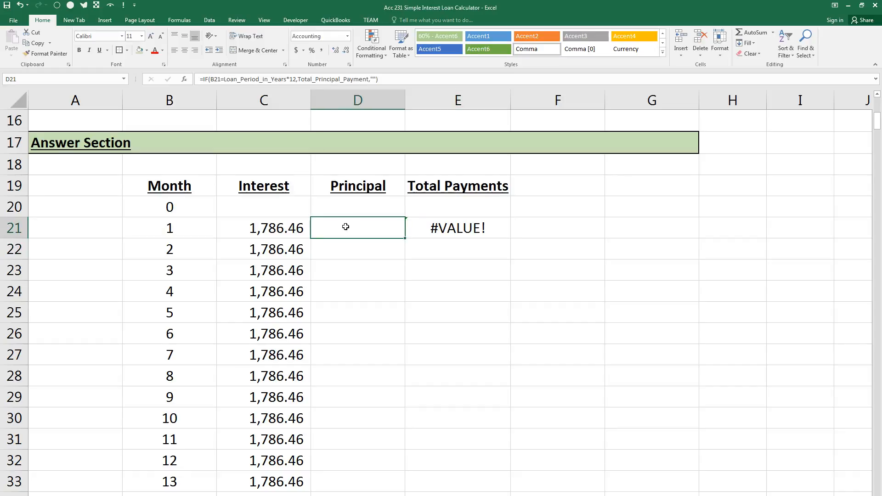
pyautogui.press('Up')
pyautogui.press('Right')
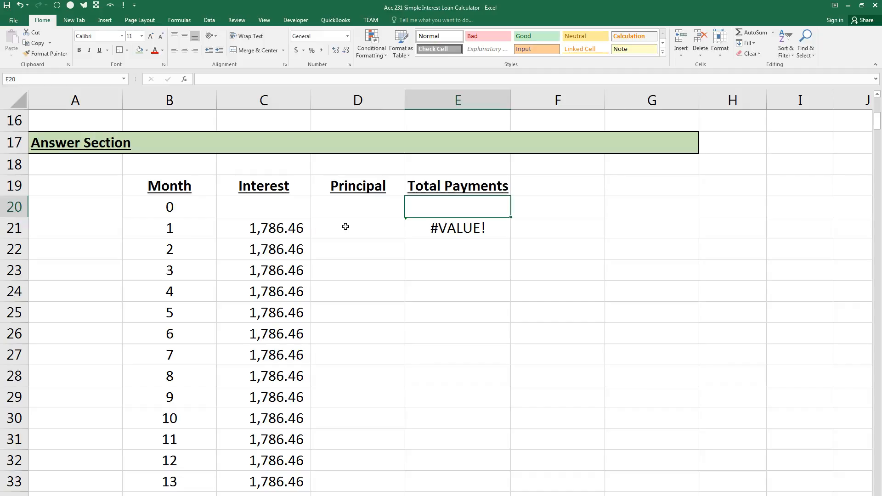
pyautogui.hotkey('ctrl', '`')
pyautogui.press('Down')
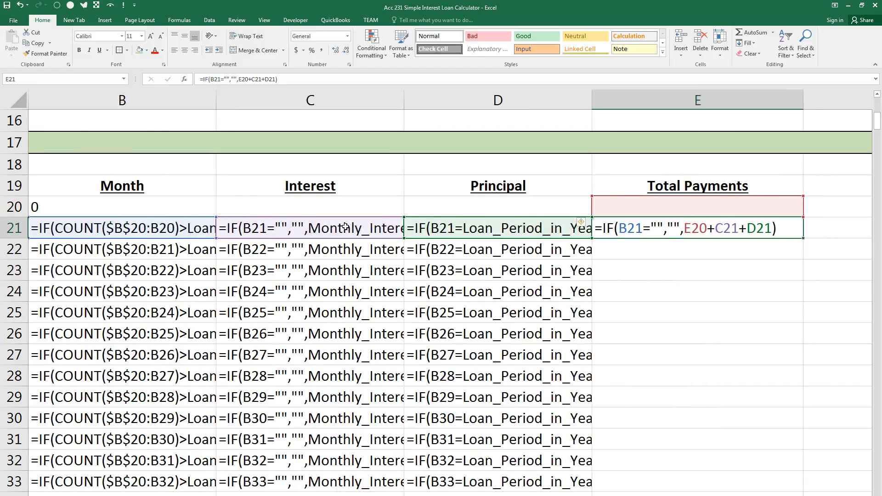
pyautogui.hotkey('ctrl', '`')
pyautogui.press('Left')
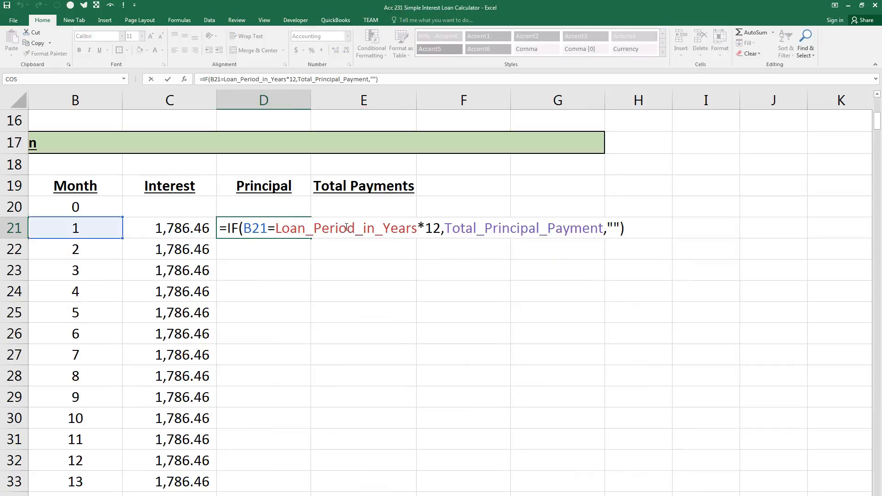
pyautogui.hotkey('ctrl', 'Return')
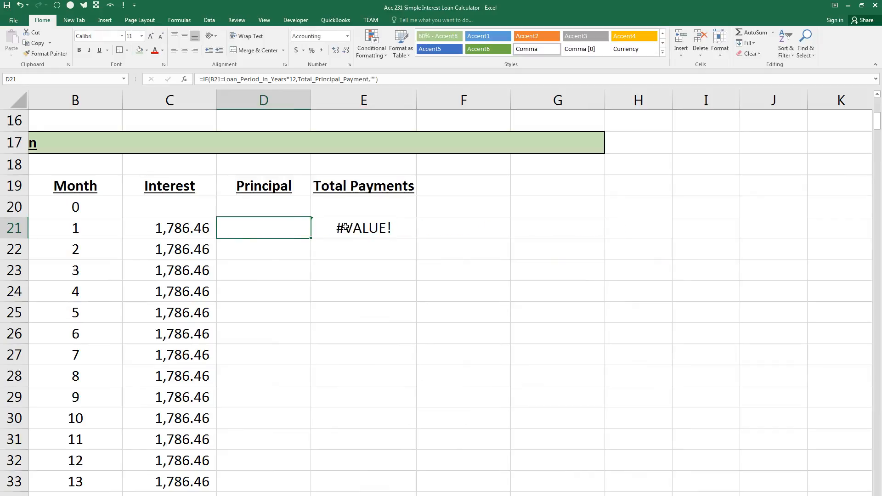
# Replace C21+D21 in the E21 Total Payments formula with SUM(C21:D21).
pyautogui.click(346, 227)
pyautogui.press('F2')
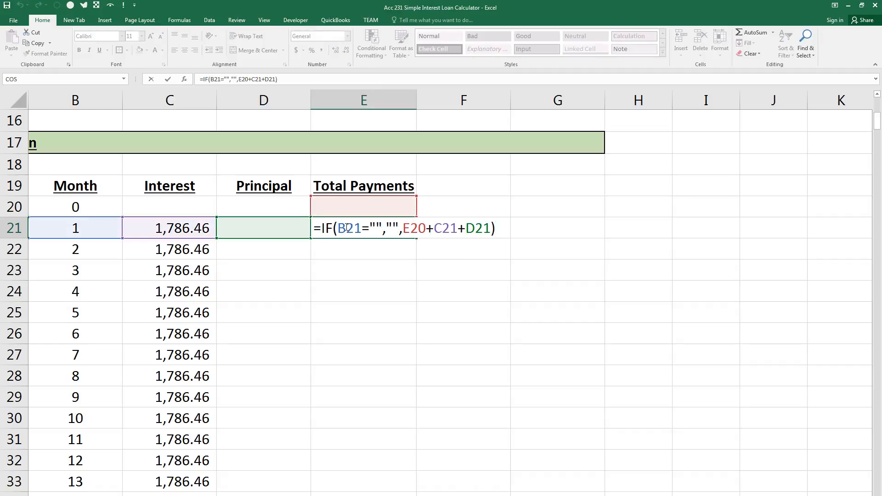
pyautogui.moveTo(434, 228); pyautogui.dragTo(491, 226)
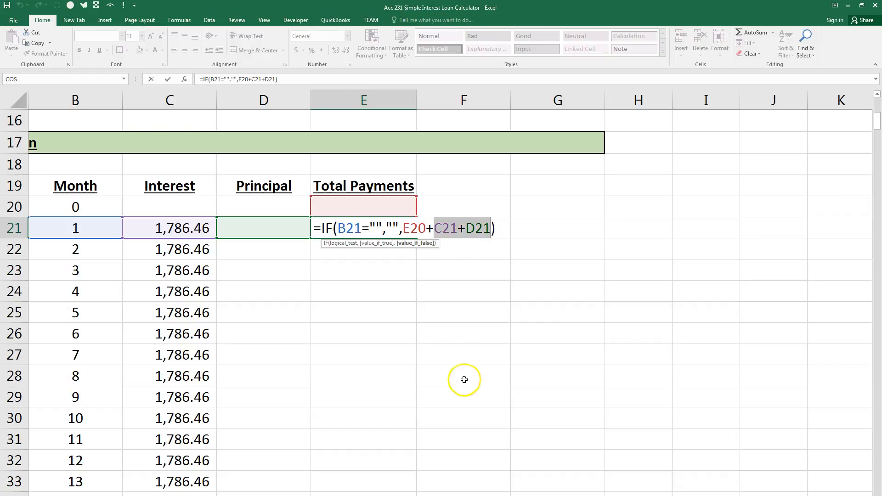
pyautogui.write('su')
pyautogui.press('BackSpace')
pyautogui.press('BackSpace')
pyautogui.write('SUM(')
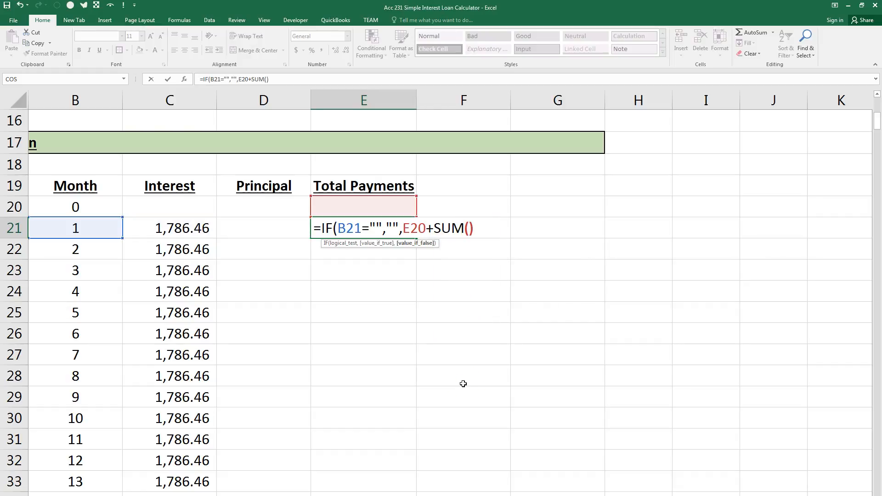
pyautogui.press('Left')
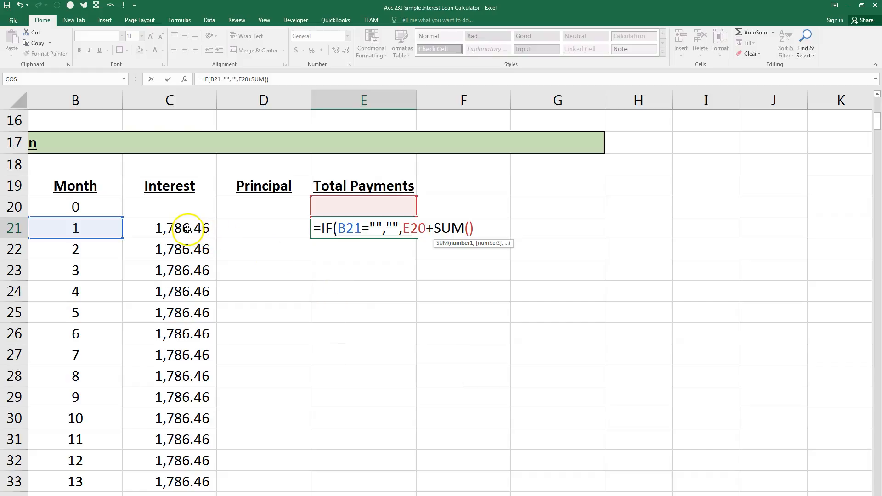
pyautogui.moveTo(187, 228); pyautogui.dragTo(234, 227)
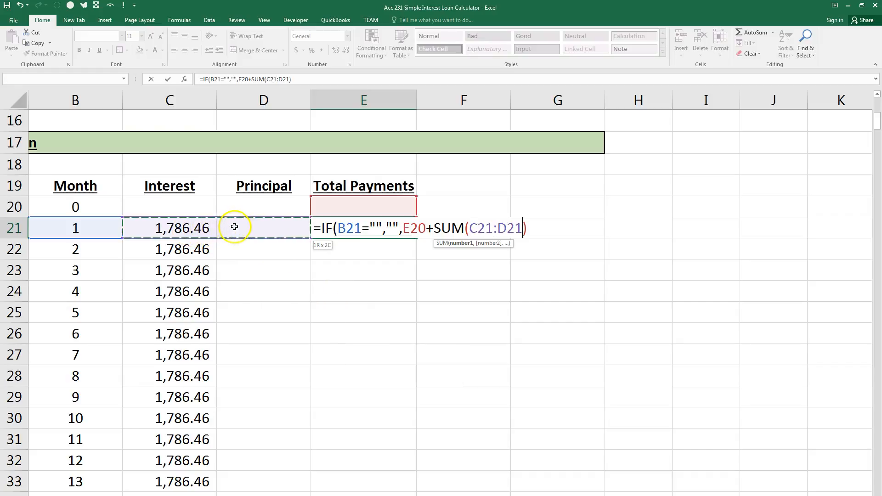
pyautogui.click(537, 229)
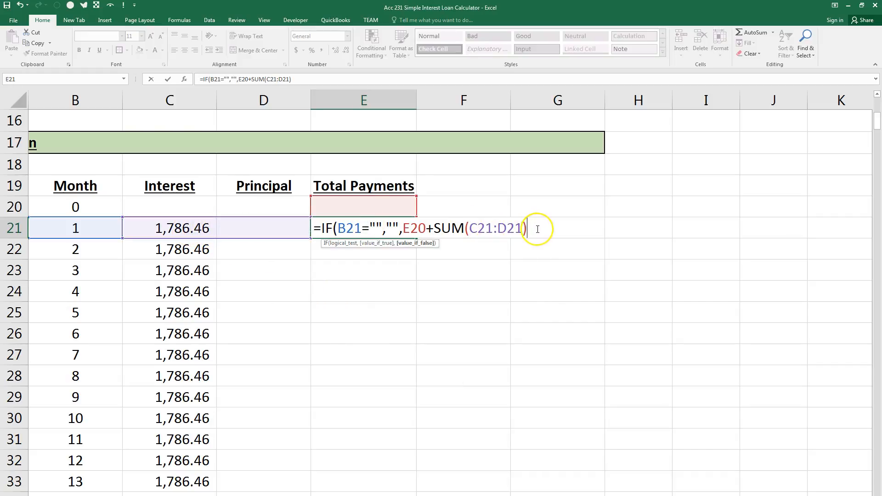
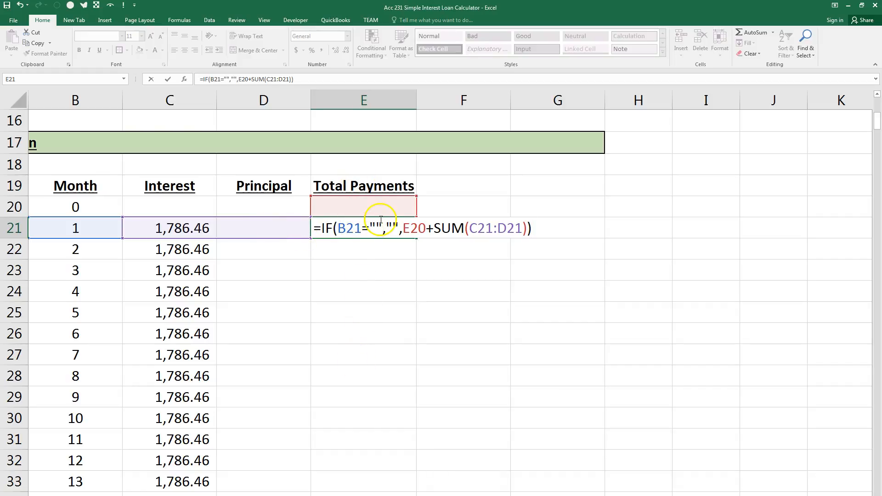
# Commit the E21 formula and fill it down the Total Payments column through the last schedule row.
pyautogui.press('Return')
pyautogui.click(398, 228)
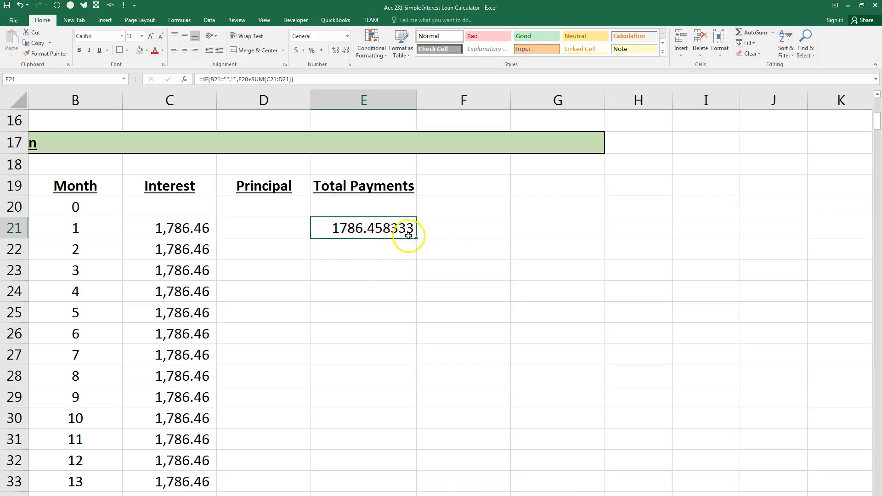
pyautogui.doubleClick(417, 239)
# Test the schedule with a Loan Period in Years of 1 and inspect the Total Payments formula in the month 12 row.
pyautogui.moveTo(876, 121)
pyautogui.mouseDown()
pyautogui.moveTo(870, 481)
pyautogui.moveTo(861, 213)
pyautogui.moveTo(876, 112)
pyautogui.mouseUp()
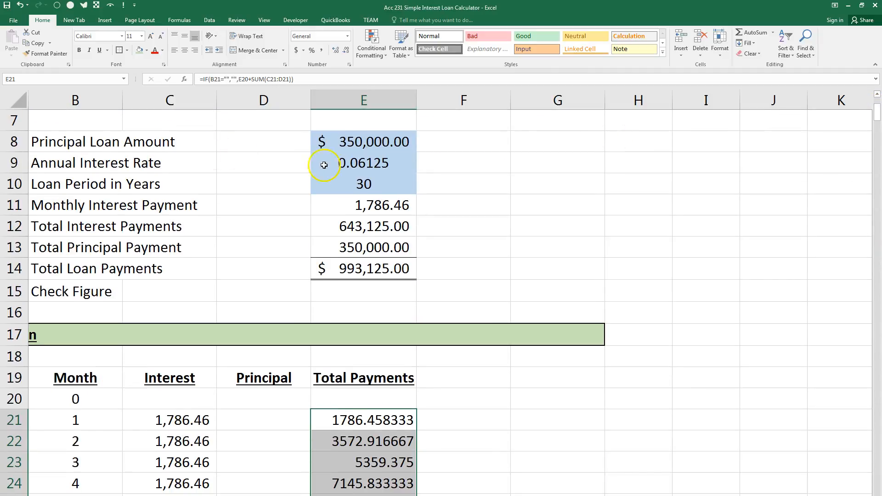
pyautogui.click(345, 187)
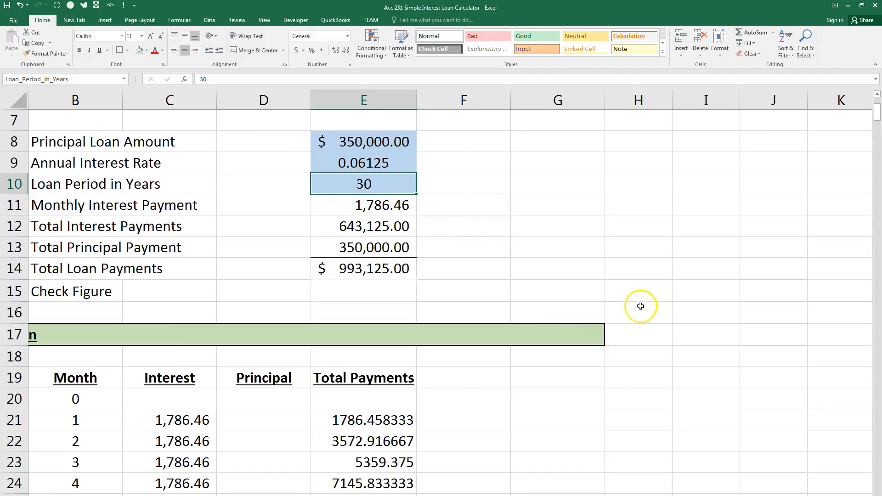
pyautogui.scroll(-3, 641, 306)
pyautogui.scroll(5, 605, 280)
pyautogui.write('1')
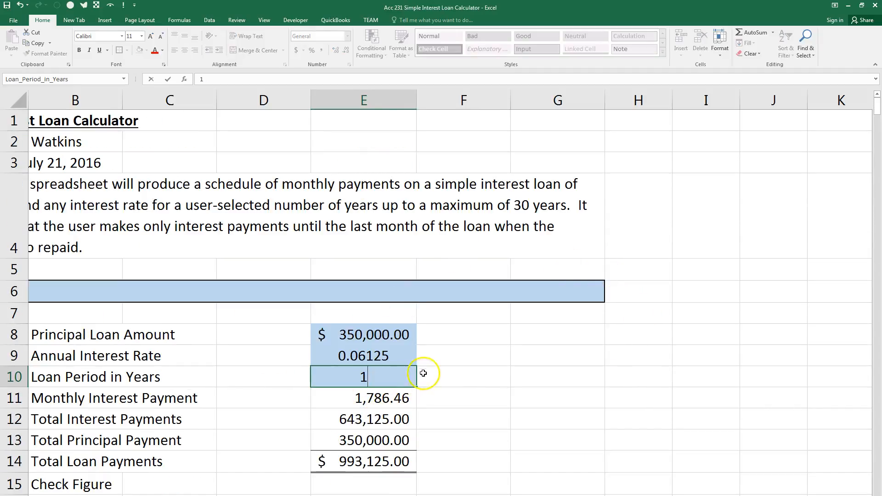
pyautogui.press('Return')
pyautogui.scroll(-6, 458, 375)
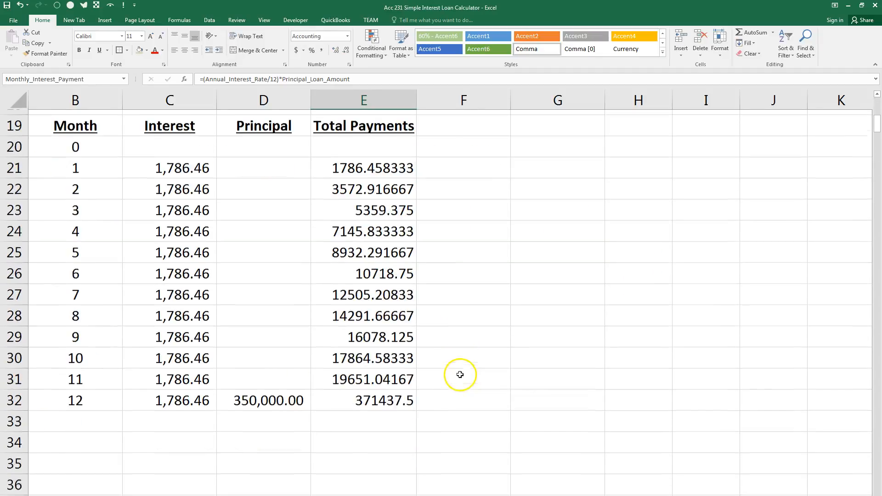
pyautogui.click(390, 396)
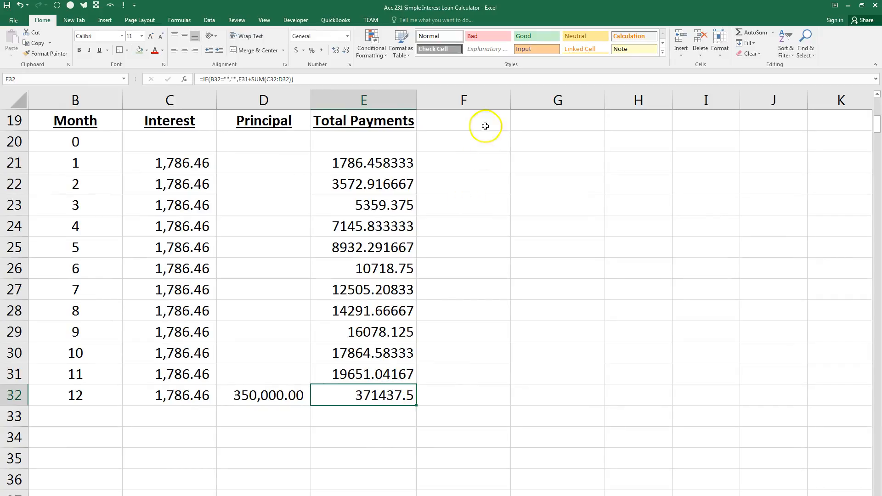
pyautogui.click(482, 76)
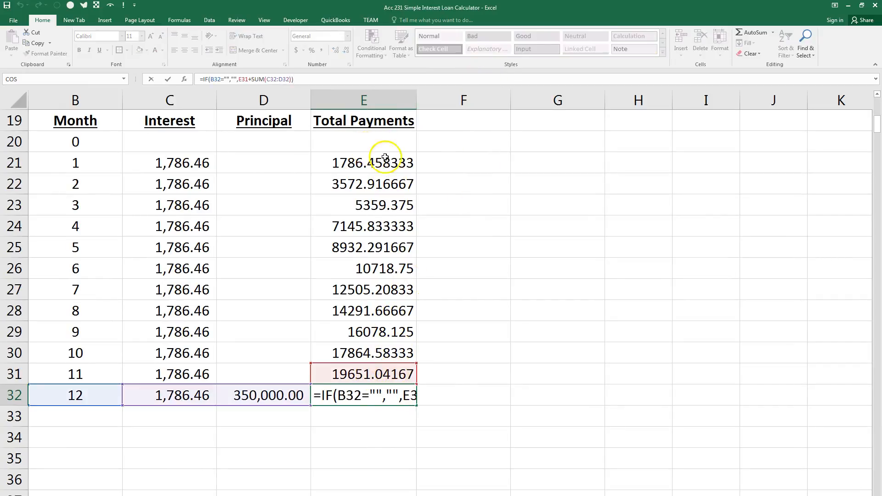
pyautogui.press('Escape')
# Apply the comma number style to the whole Total Payments range E21:E380.
pyautogui.scroll(1, 454, 251)
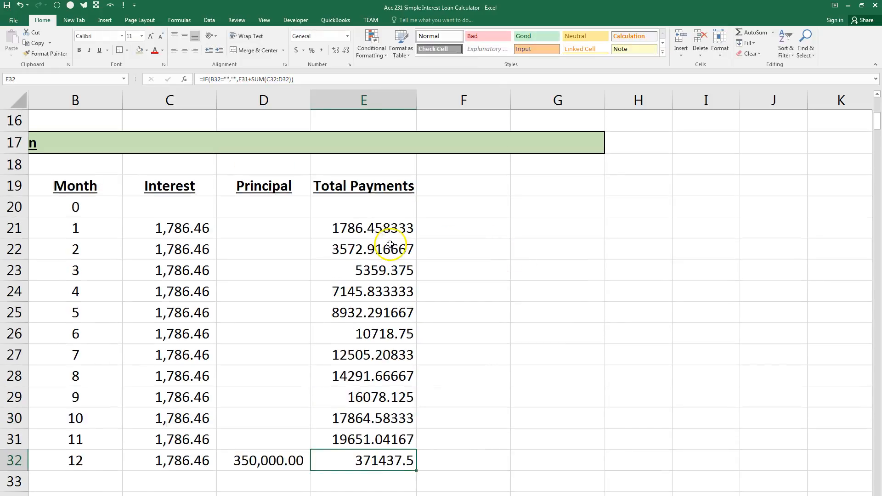
pyautogui.click(385, 219)
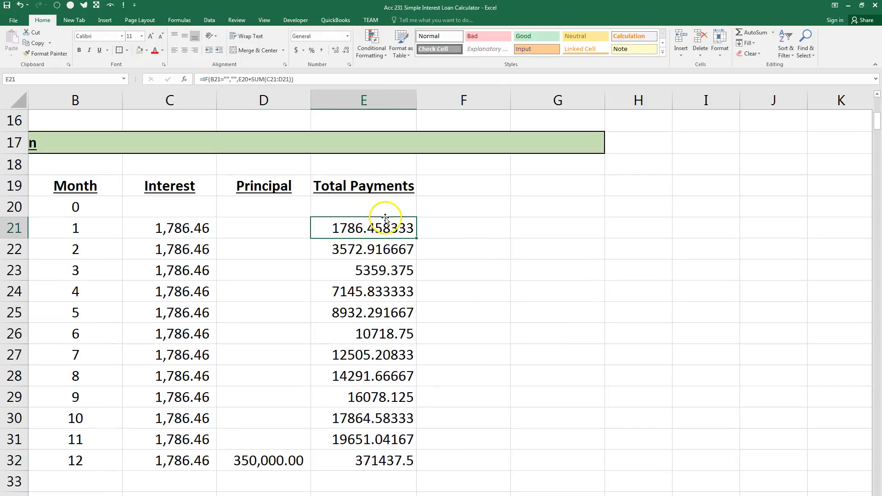
pyautogui.hotkey('shift', 'Down')
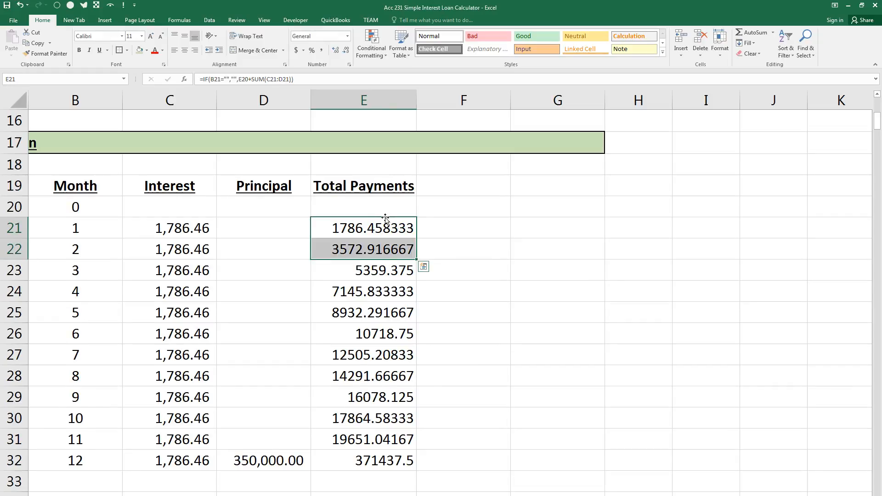
pyautogui.hotkey('shift', 'Up')
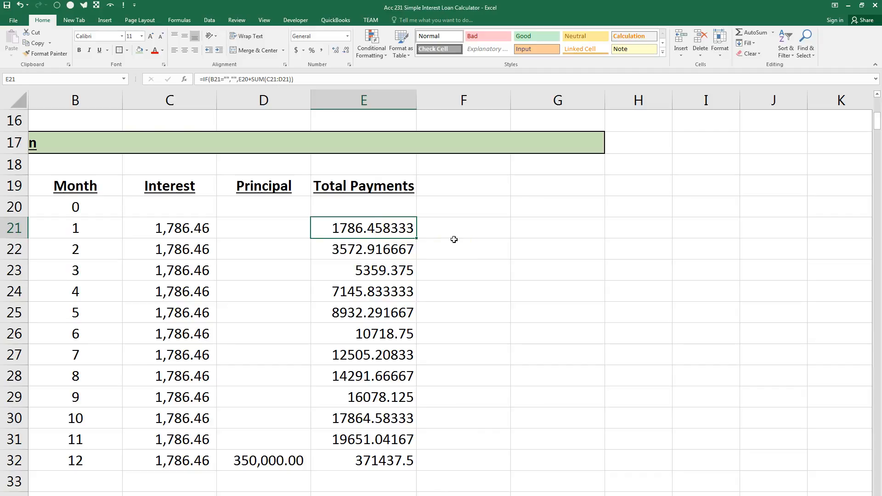
pyautogui.hotkey('ctrl', 'shift', 'Down')
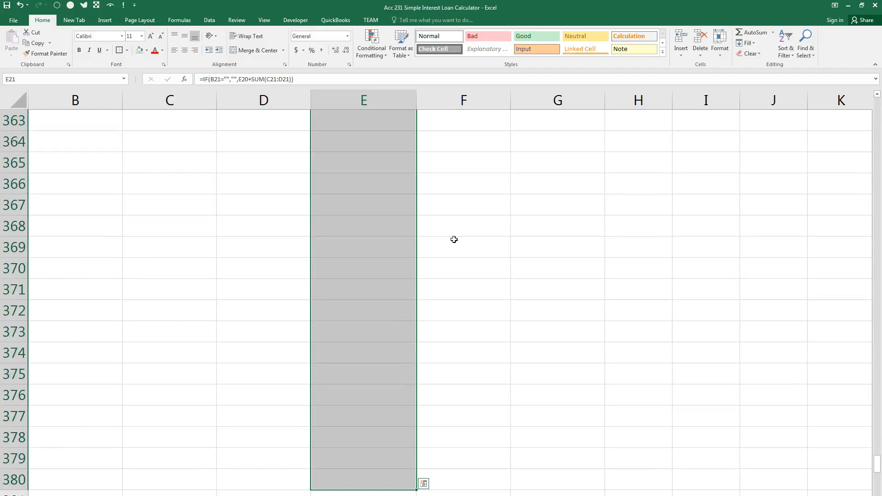
pyautogui.moveTo(877, 461); pyautogui.dragTo(867, 116)
pyautogui.click(322, 50)
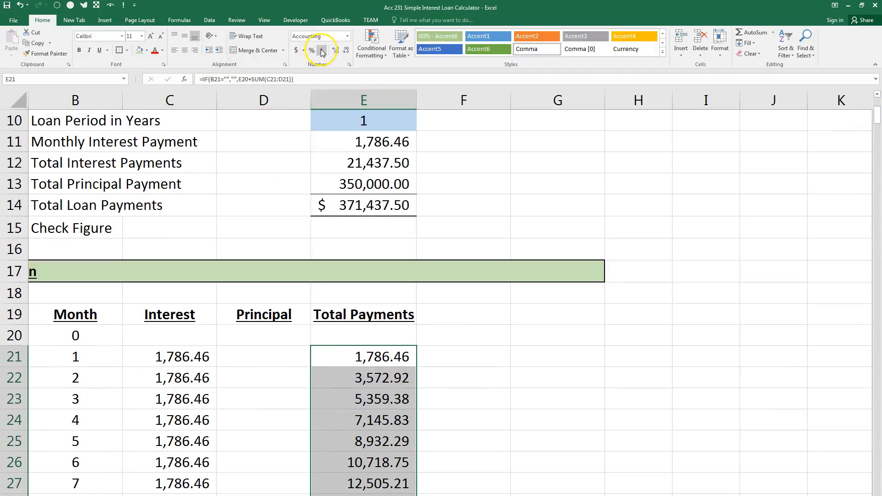
# Set the Loan Period in Years to 30 and compare the final Total Payments in E380 with Total Loan Payments in E14.
pyautogui.moveTo(873, 124)
pyautogui.mouseDown()
pyautogui.moveTo(871, 115)
pyautogui.moveTo(874, 188)
pyautogui.moveTo(870, 116)
pyautogui.mouseUp()
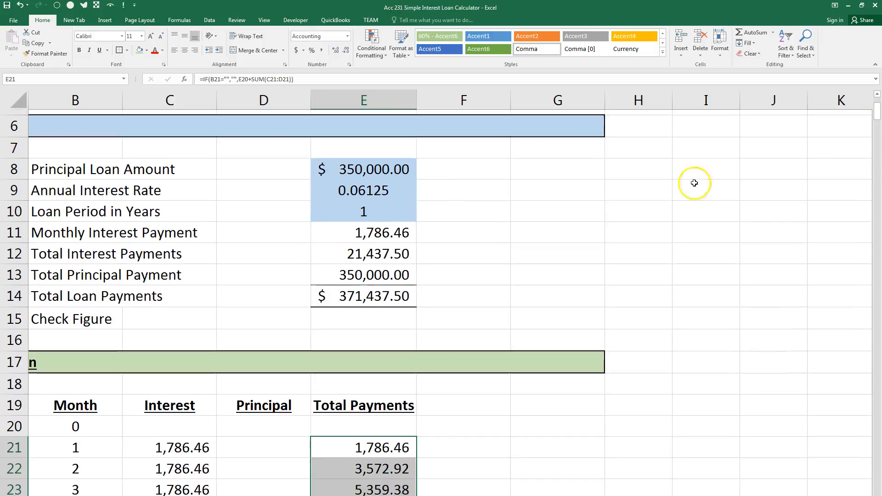
pyautogui.click(371, 202)
pyautogui.write('30')
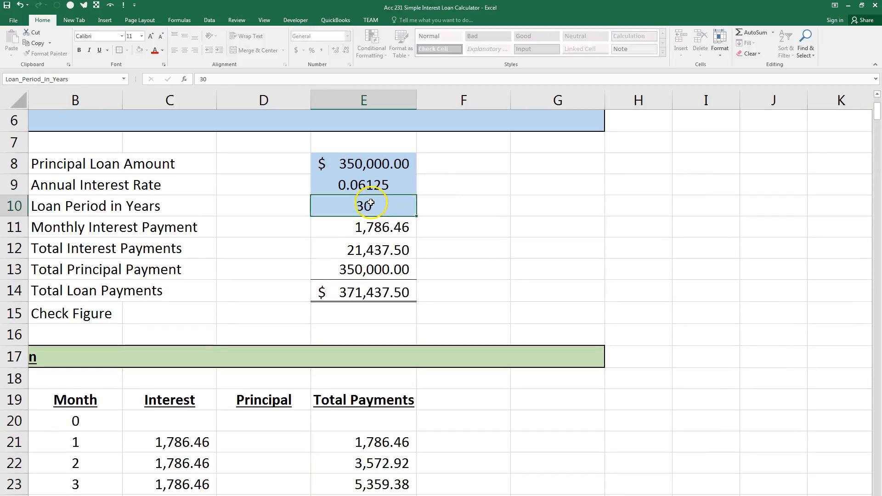
pyautogui.press('Return')
pyautogui.moveTo(878, 95); pyautogui.dragTo(860, 467)
pyautogui.click(375, 272)
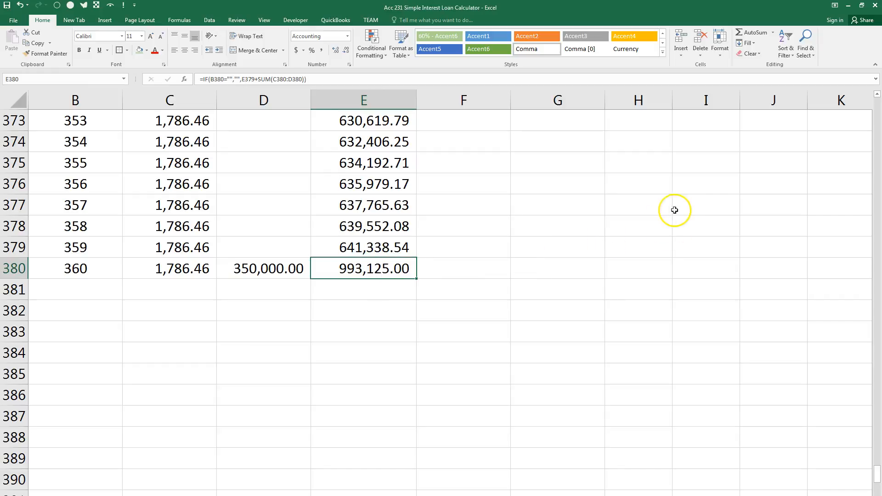
pyautogui.moveTo(877, 481); pyautogui.dragTo(868, 117)
pyautogui.click(361, 320)
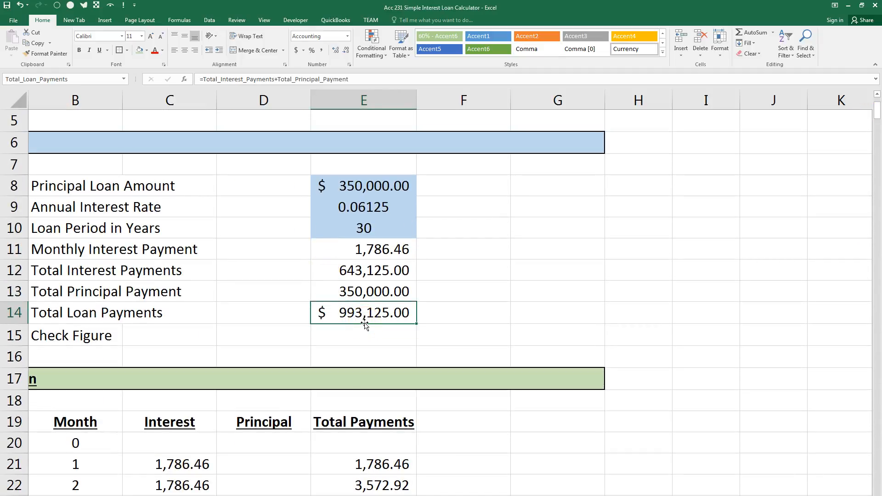
# Enter the Check Figure formula =SUM(C21:D380)-Total_Loan_Payments in E15.
pyautogui.click(364, 332)
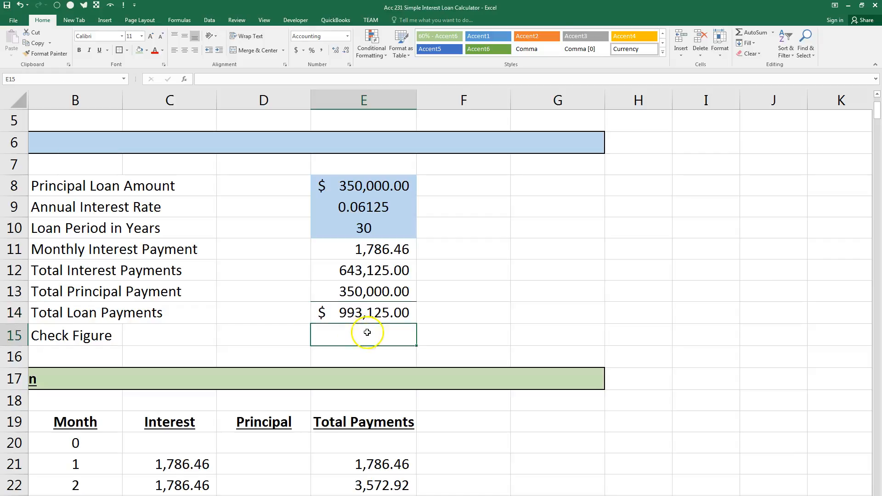
pyautogui.write('=sum)(')
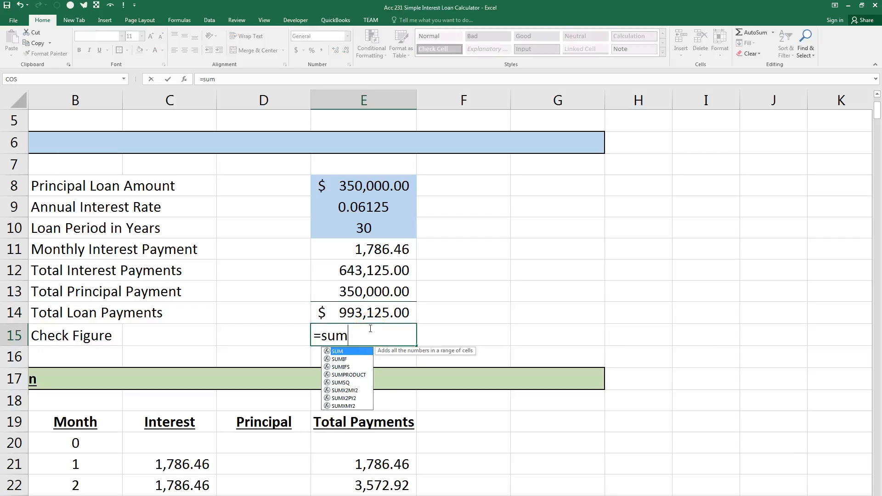
pyautogui.press('BackSpace')
pyautogui.press('BackSpace')
pyautogui.press('BackSpace')
pyautogui.press('BackSpace')
pyautogui.press('BackSpace')
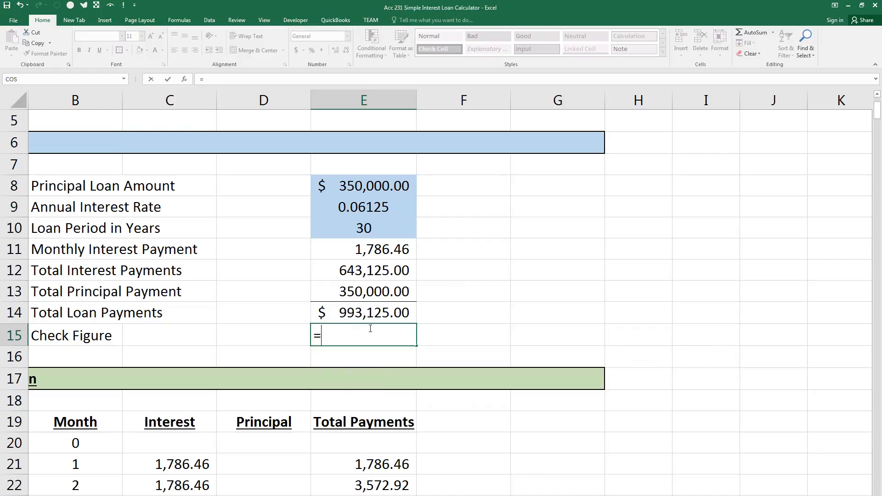
pyautogui.write('SUM(')
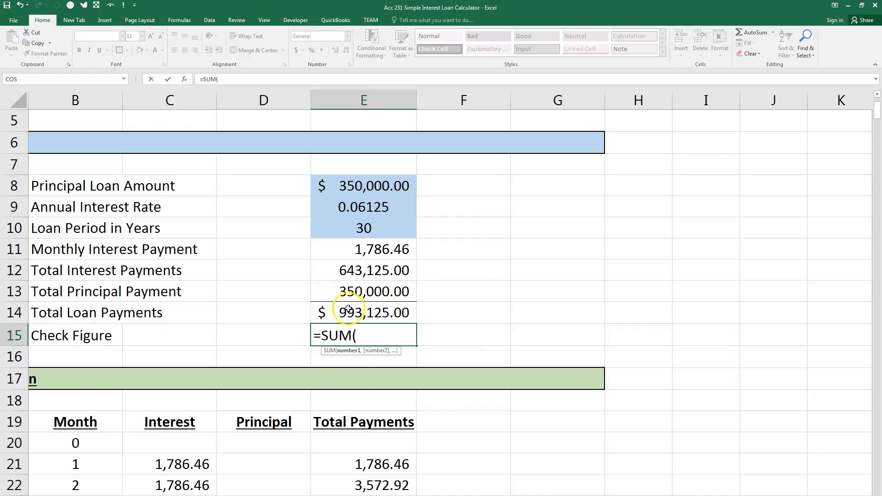
pyautogui.scroll(-2, 349, 309)
pyautogui.click(182, 334)
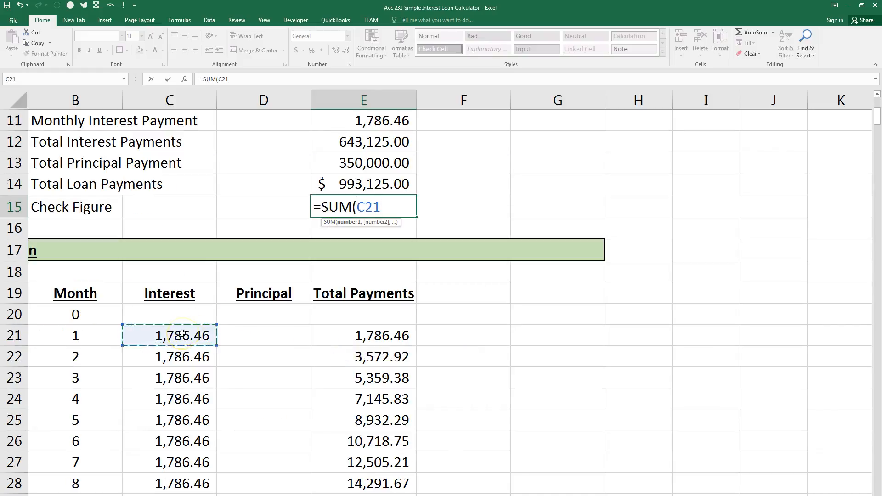
pyautogui.moveTo(182, 334); pyautogui.dragTo(256, 457)
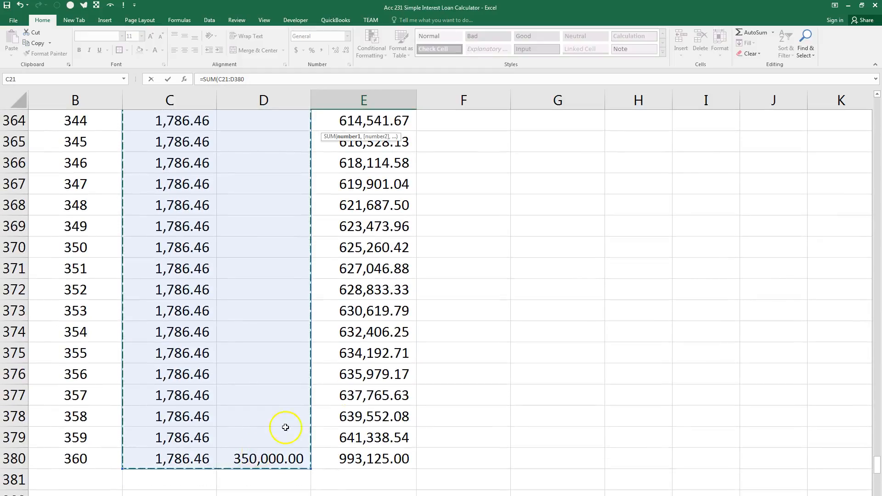
pyautogui.click(274, 78)
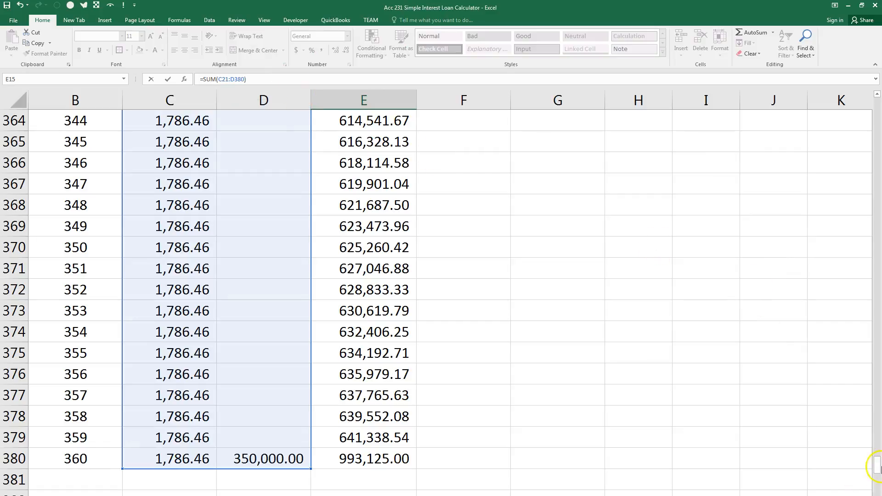
pyautogui.moveTo(878, 468); pyautogui.dragTo(878, 117)
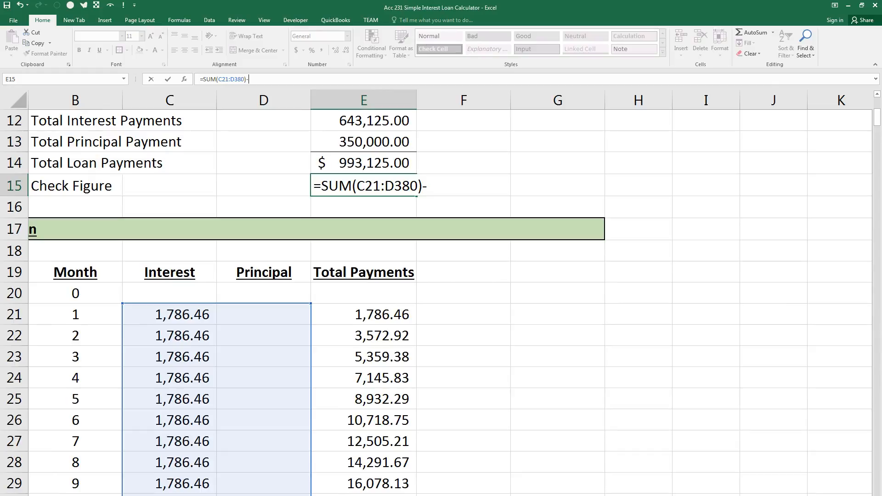
pyautogui.click(342, 163)
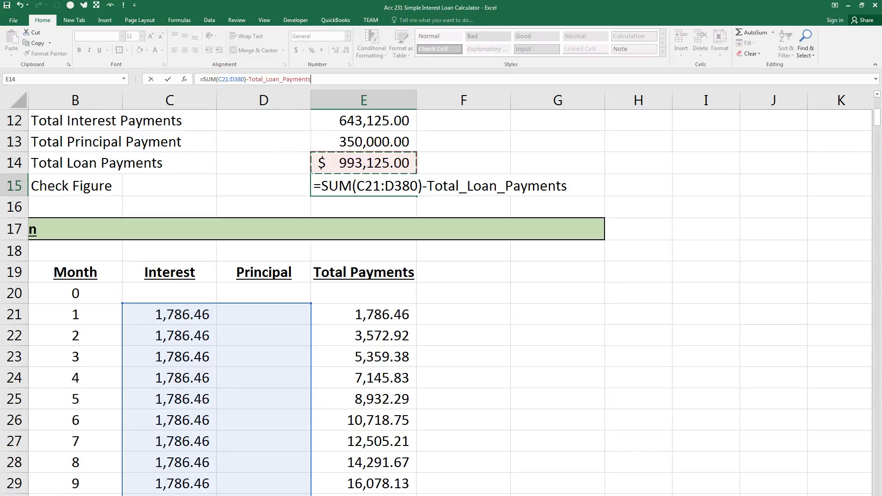
pyautogui.press('Return')
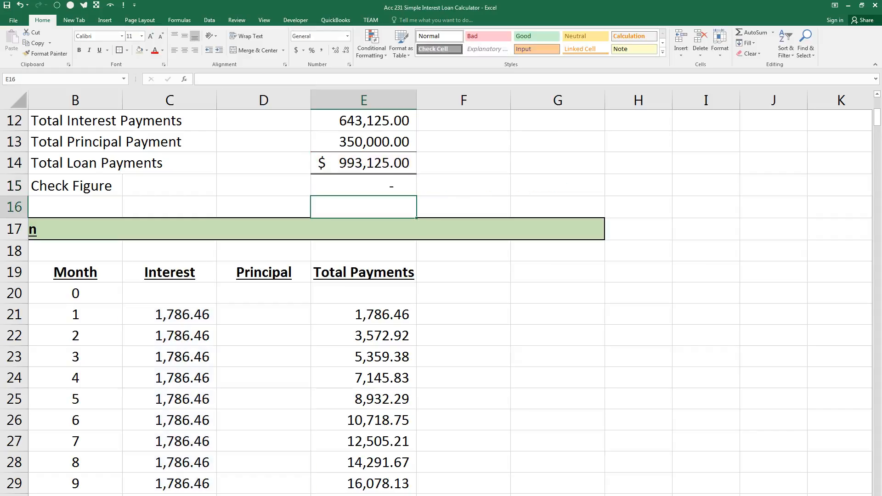
# Switch the Check Figure in E15 to the General format to view it, and apply the comma number style to it.
pyautogui.click(386, 186)
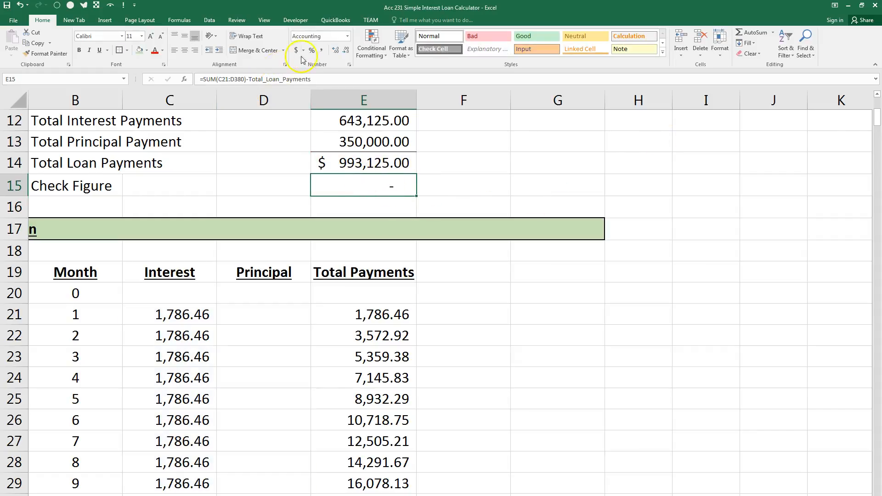
pyautogui.click(348, 36)
pyautogui.click(329, 51)
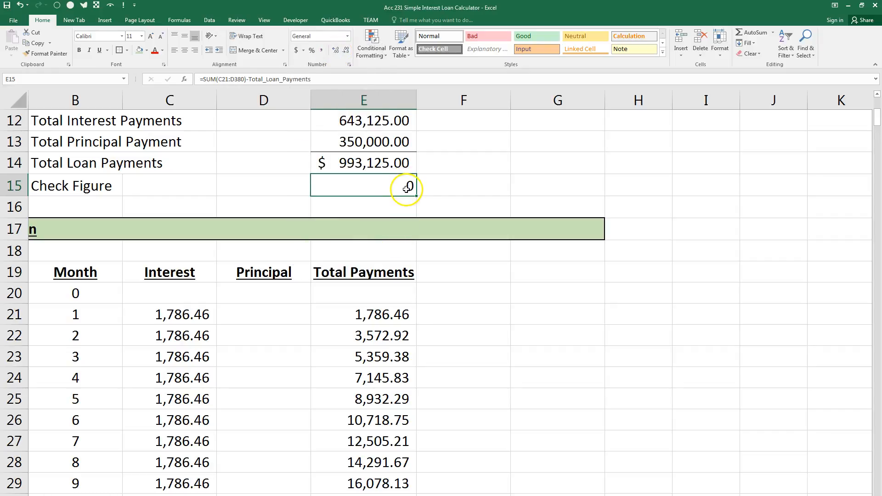
pyautogui.click(321, 51)
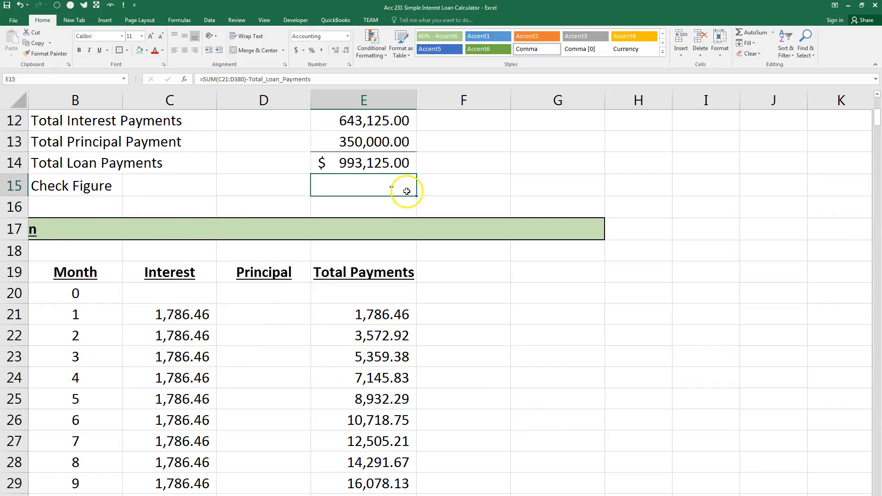
# Test the Check Figure by entering 5 in D22, and restore the cell's formula by filling it from D21.
pyautogui.click(251, 336)
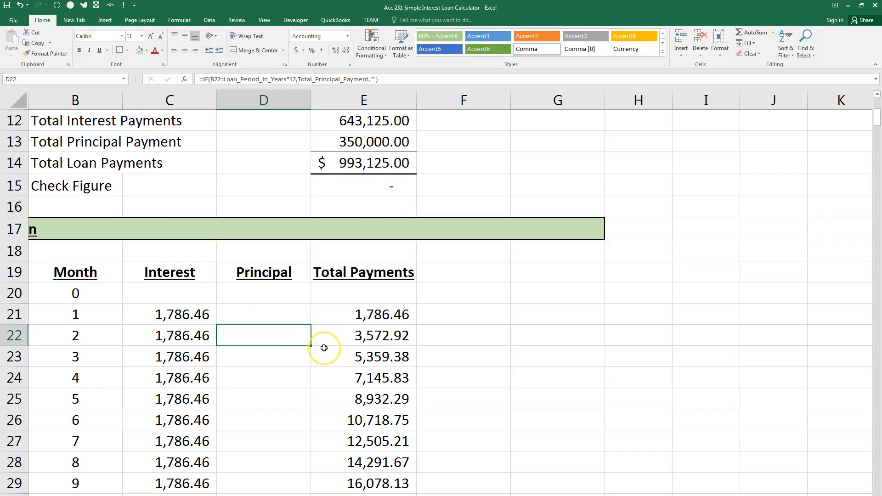
pyautogui.write('5')
pyautogui.press('Return')
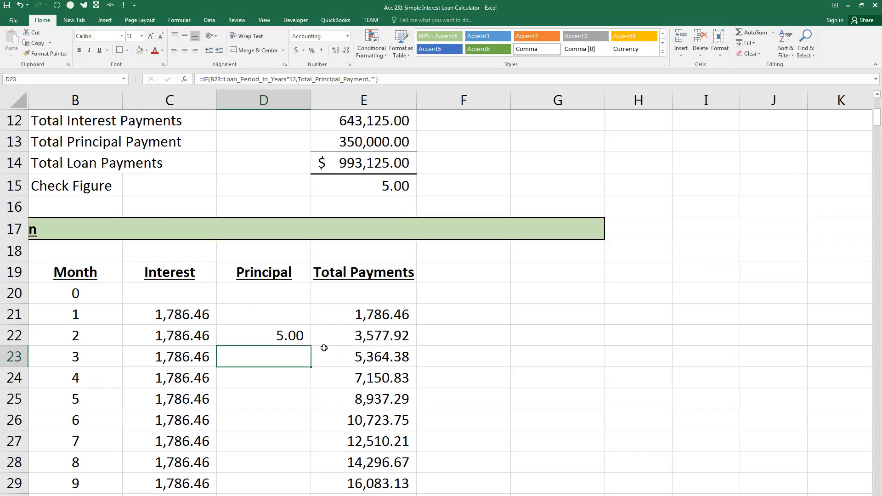
pyautogui.click(298, 316)
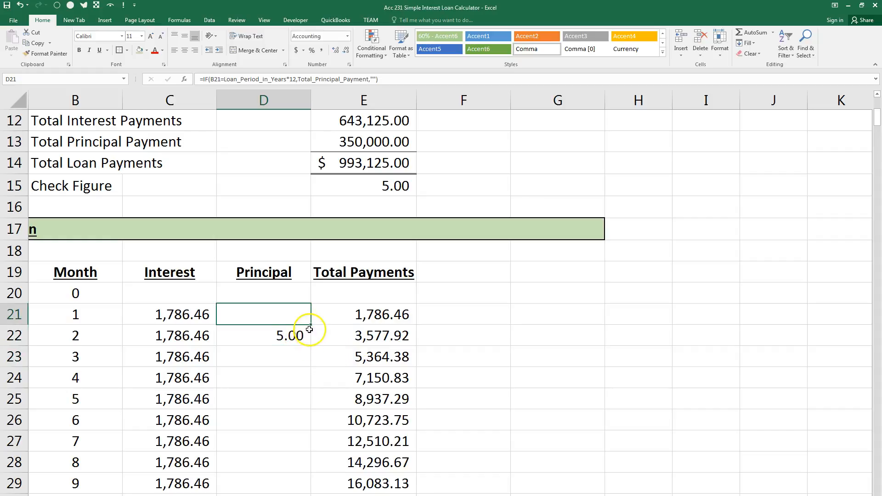
pyautogui.moveTo(311, 325); pyautogui.dragTo(304, 345)
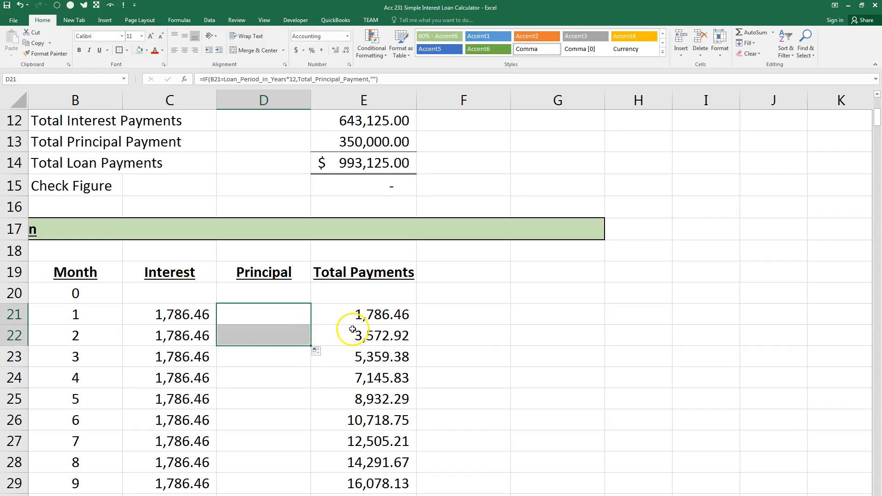
pyautogui.click(287, 312)
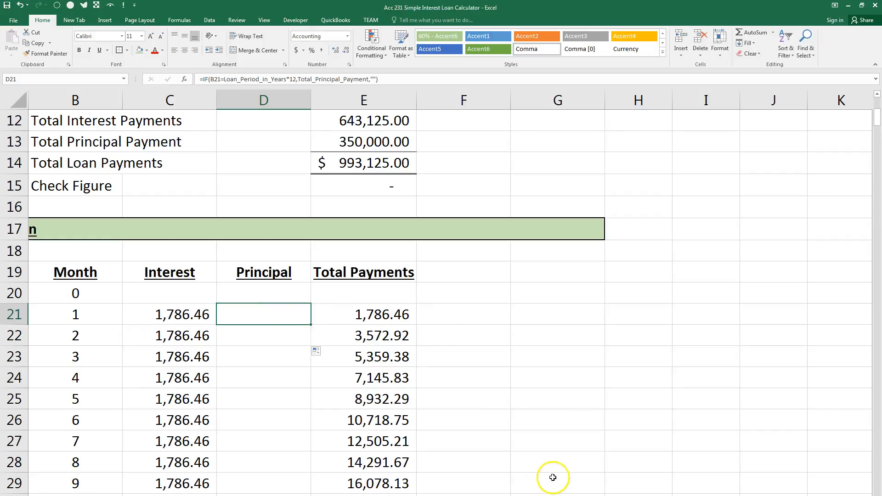
# Switch to the Word test document and review the check figure requirement on conditional formatting and the explanatory comment.
pyautogui.hscroll(-1, 441, 294)
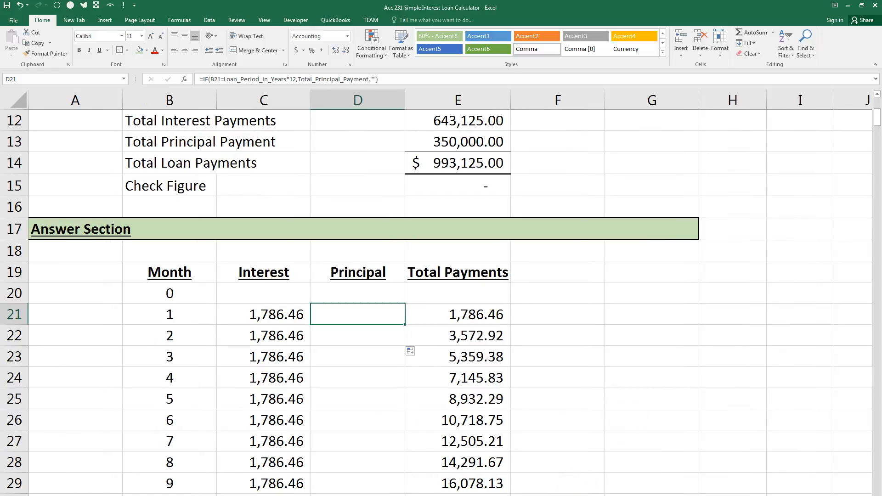
pyautogui.hotkey('alt', 'Tab')
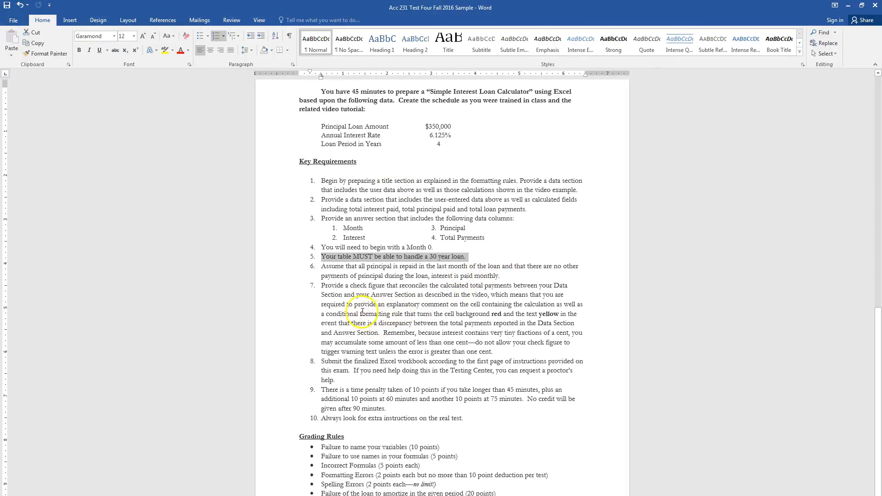
pyautogui.moveTo(327, 315); pyautogui.dragTo(381, 330)
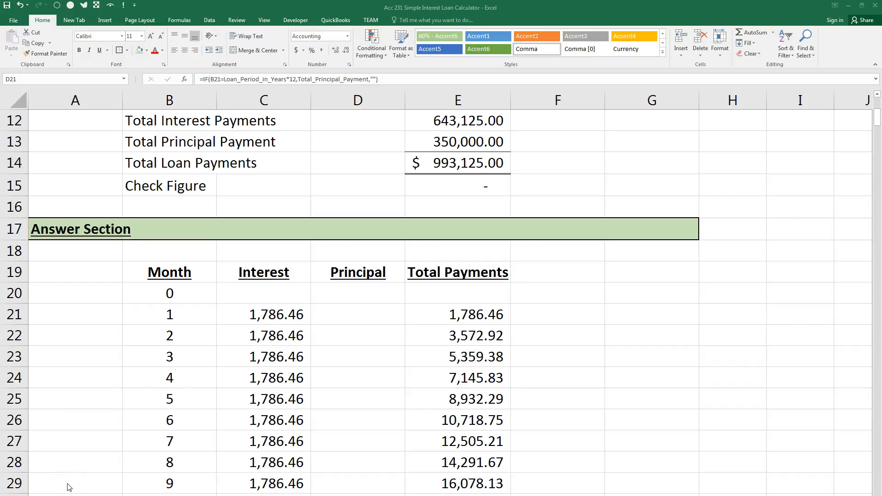
pyautogui.click(435, 187)
pyautogui.press('F2')
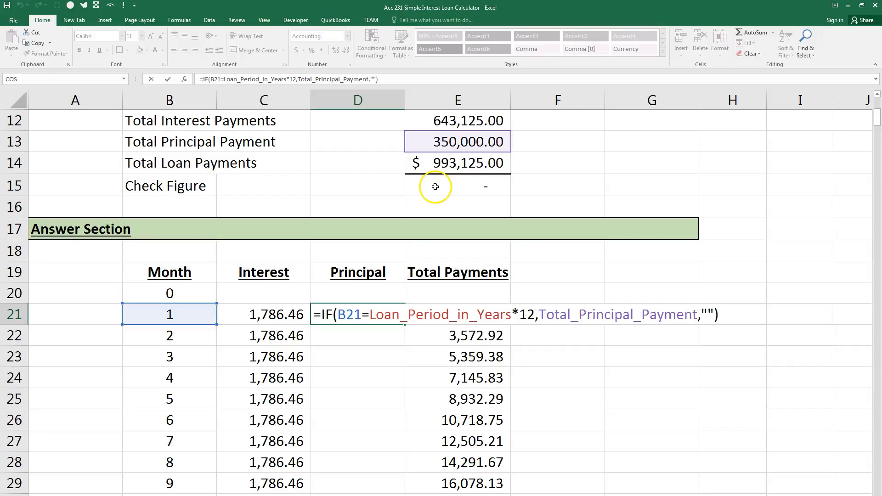
pyautogui.press('Escape')
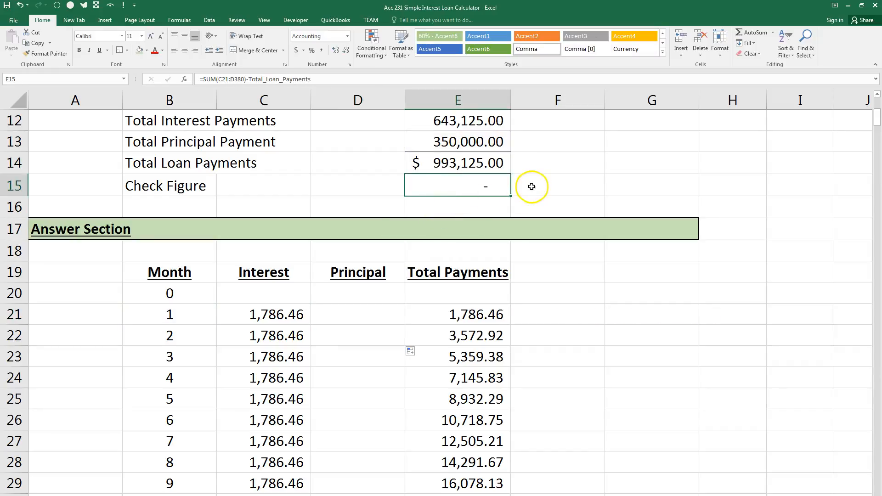
pyautogui.moveTo(587, 156); pyautogui.dragTo(350, 337)
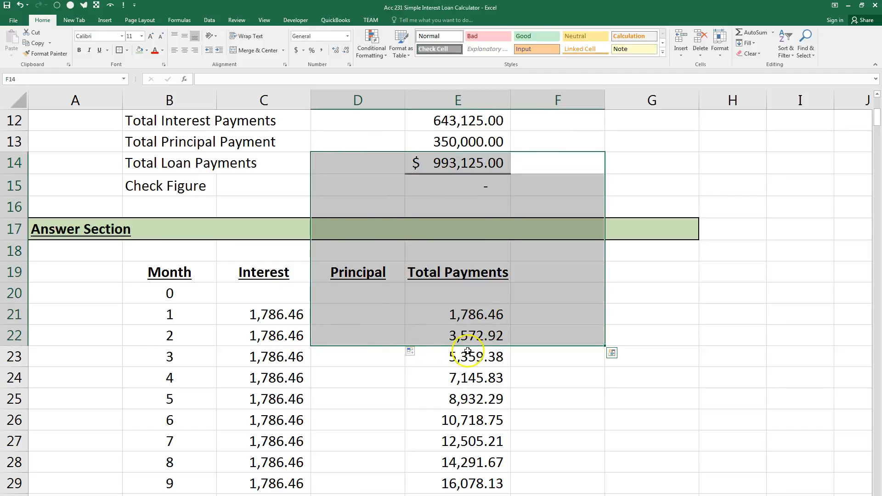
pyautogui.click(675, 162)
# Create a conditional formatting rule for the Check Figure in E15 covering cell values not between -.01 and .01.
pyautogui.click(444, 192)
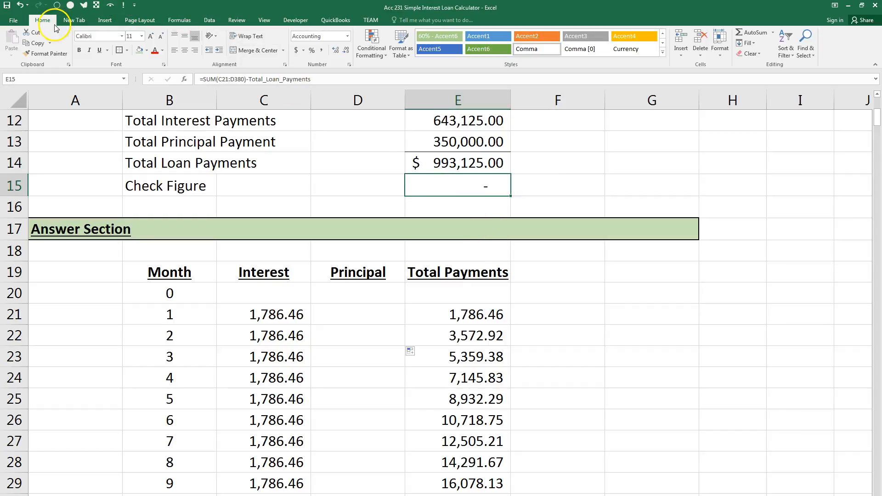
pyautogui.click(366, 50)
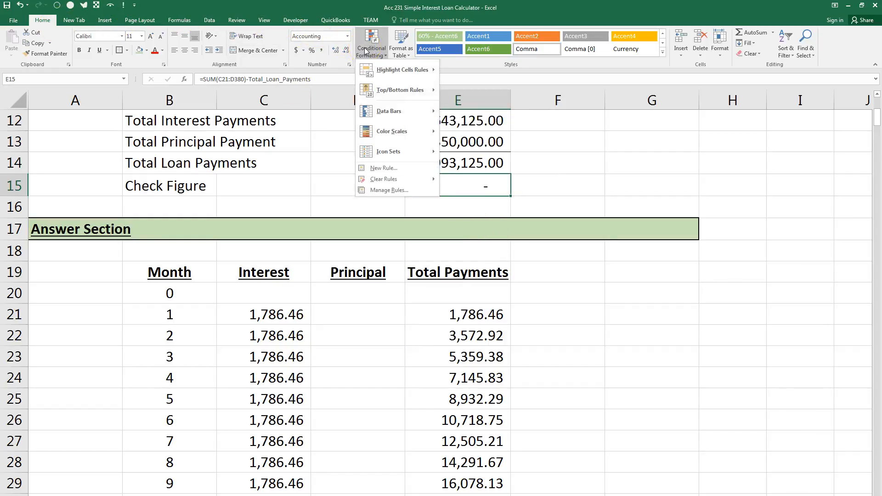
pyautogui.click(388, 168)
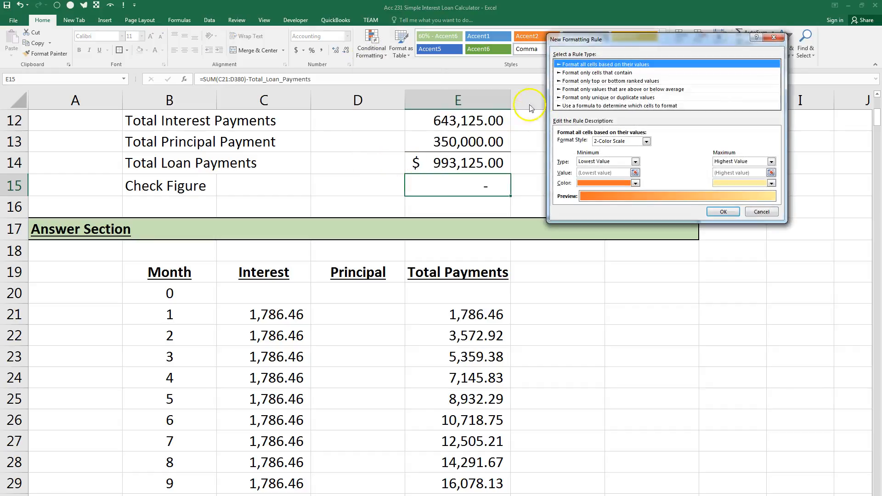
pyautogui.click(584, 74)
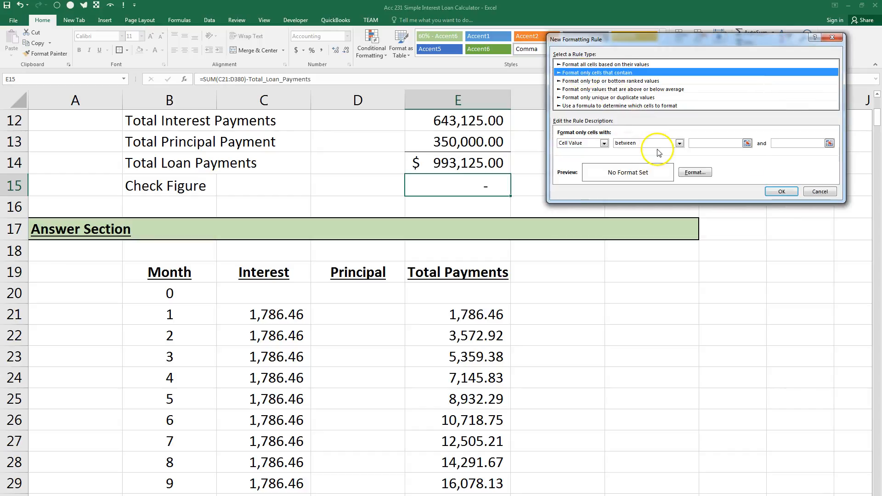
pyautogui.click(679, 143)
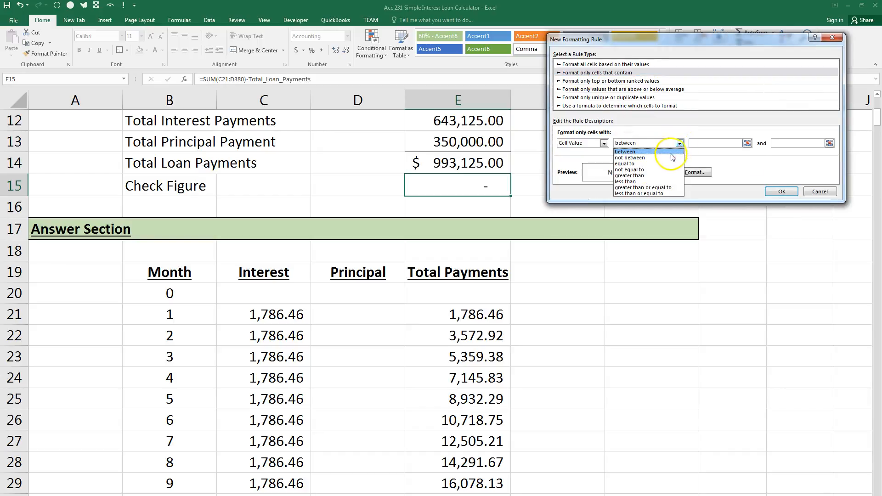
pyautogui.click(670, 158)
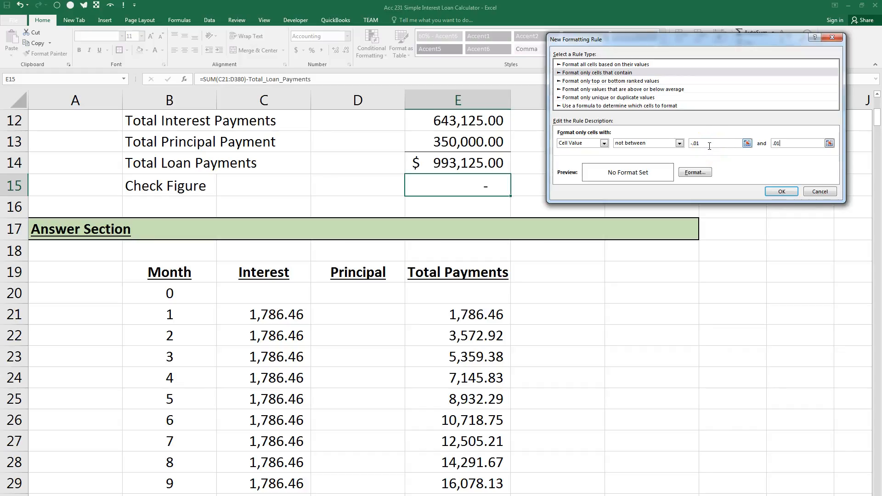
# Format the rule with bold yellow text on a red fill, and apply it to the Check Figure cell.
pyautogui.click(695, 173)
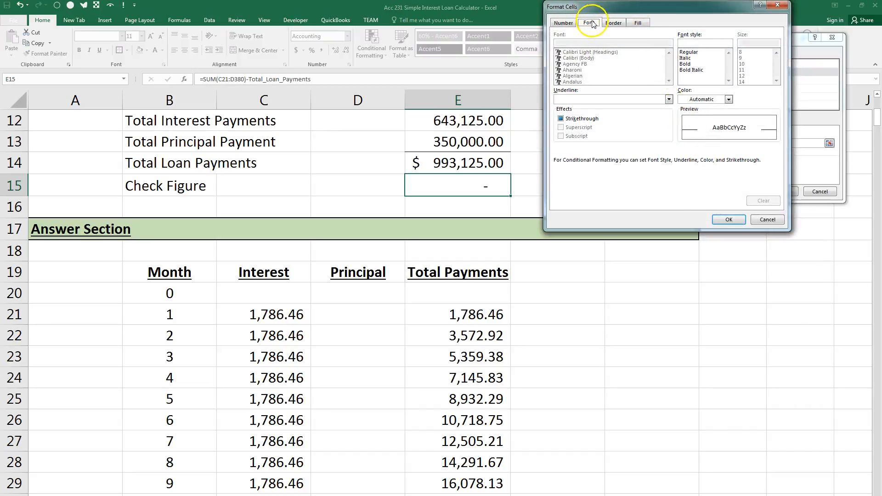
pyautogui.click(729, 99)
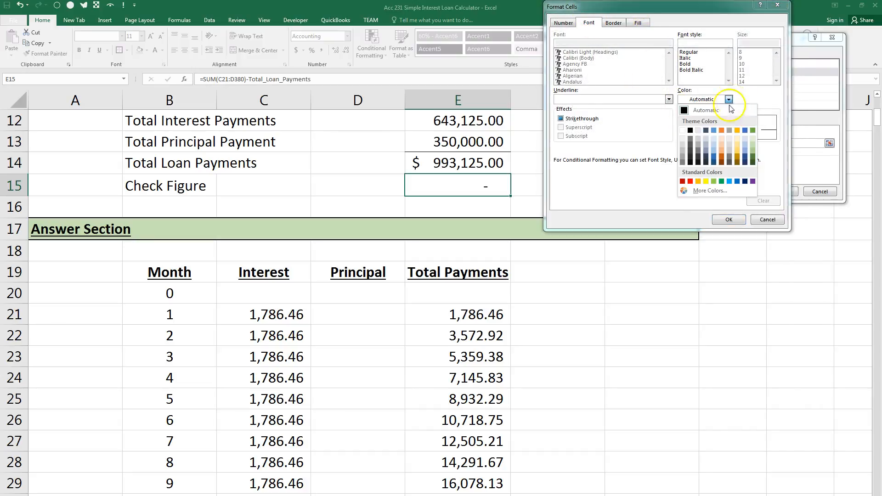
pyautogui.click(705, 181)
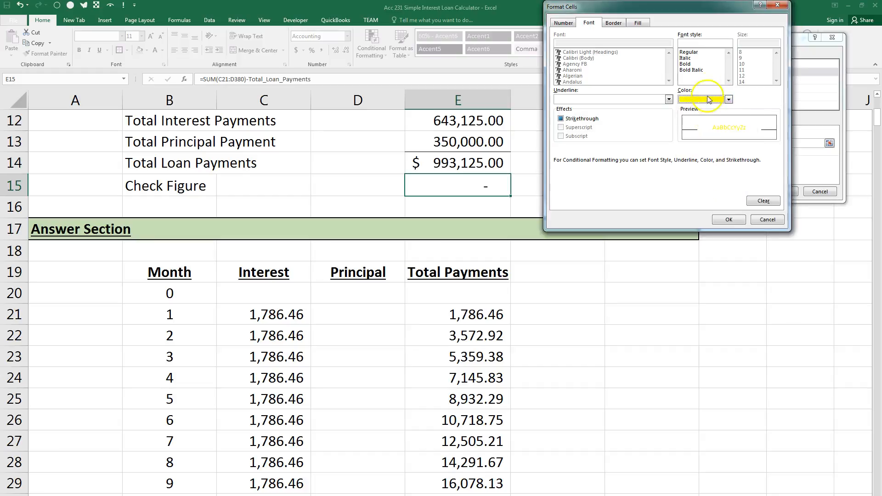
pyautogui.click(689, 65)
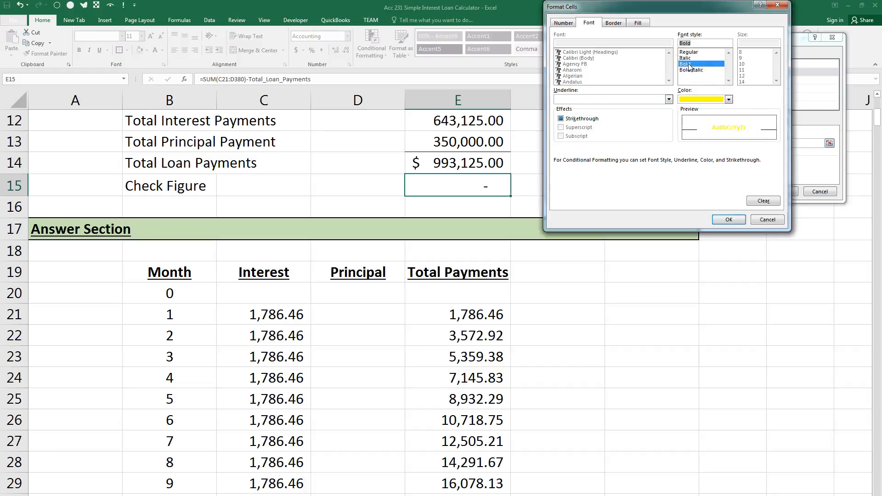
pyautogui.click(637, 23)
pyautogui.click(570, 113)
pyautogui.click(724, 221)
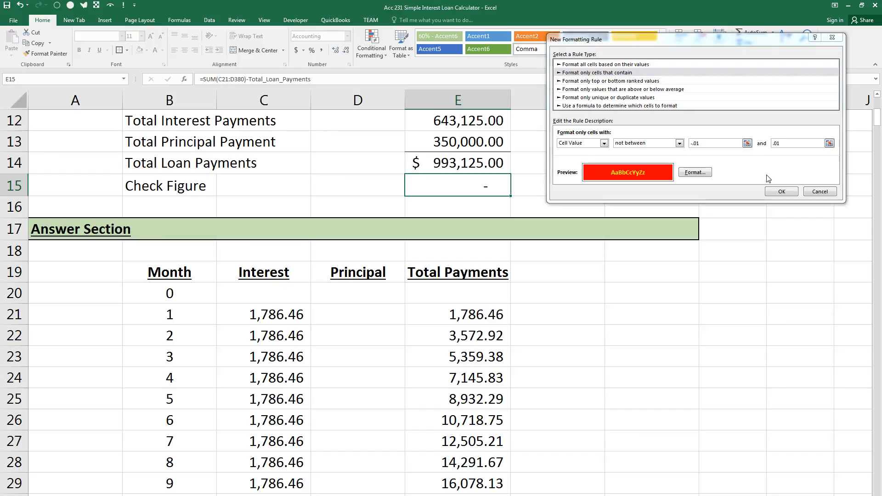
pyautogui.click(775, 190)
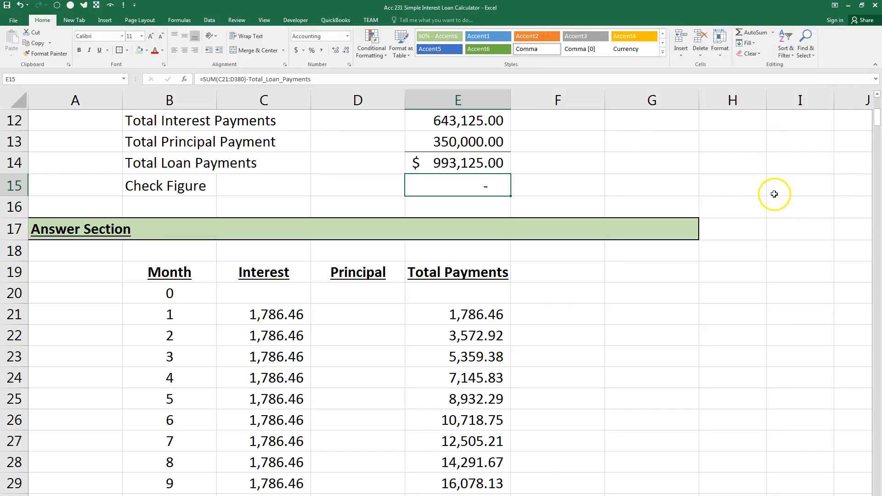
# Test the conditional formatting by entering 100 in D24, and restore the cell's formula by filling it from D23.
pyautogui.click(334, 377)
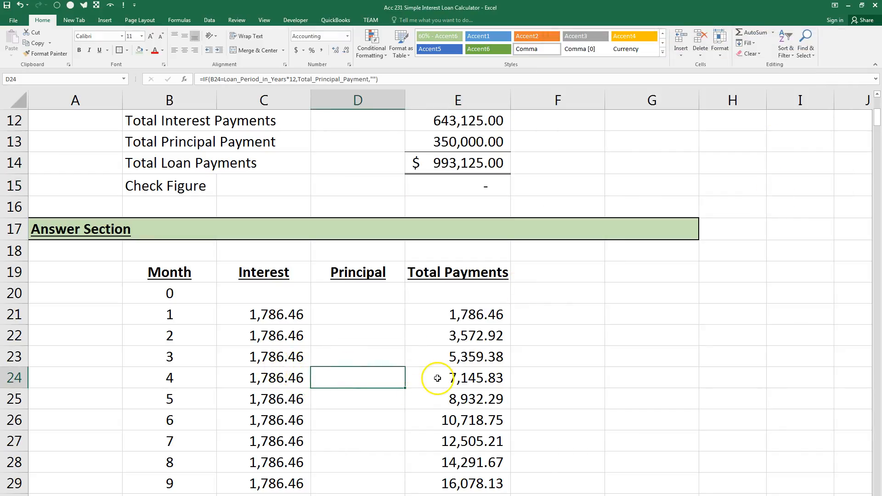
pyautogui.write('100')
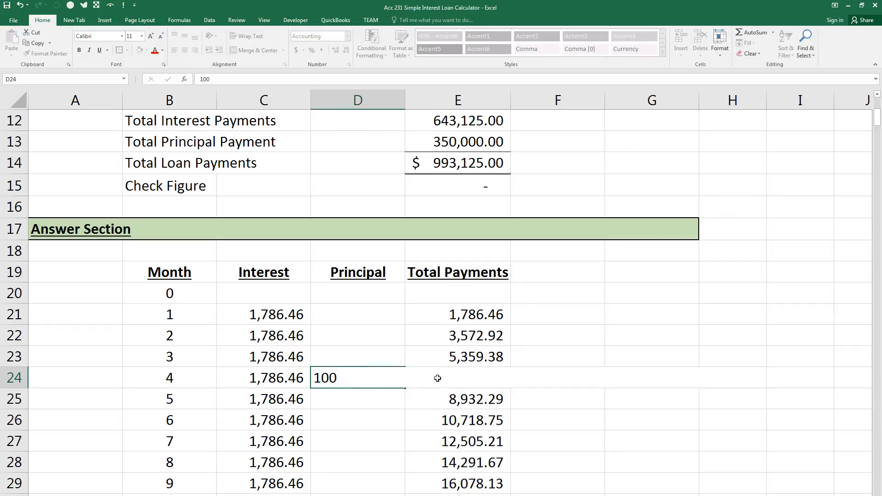
pyautogui.press('Return')
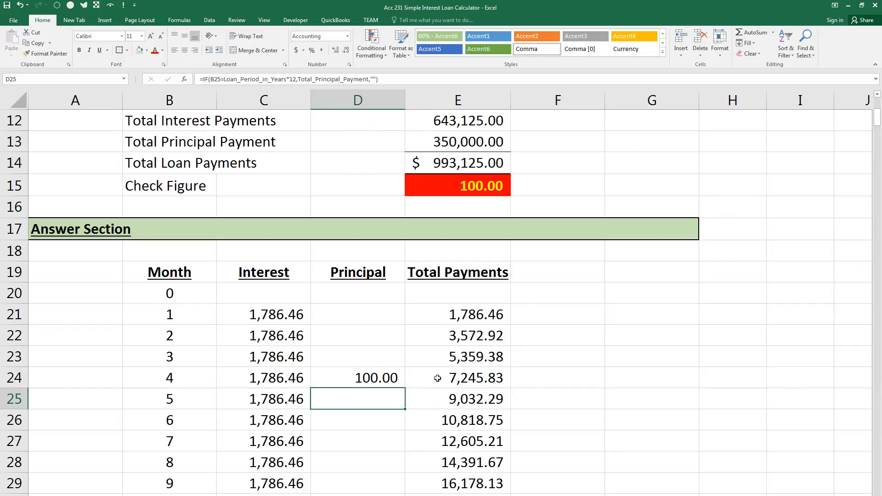
pyautogui.click(368, 360)
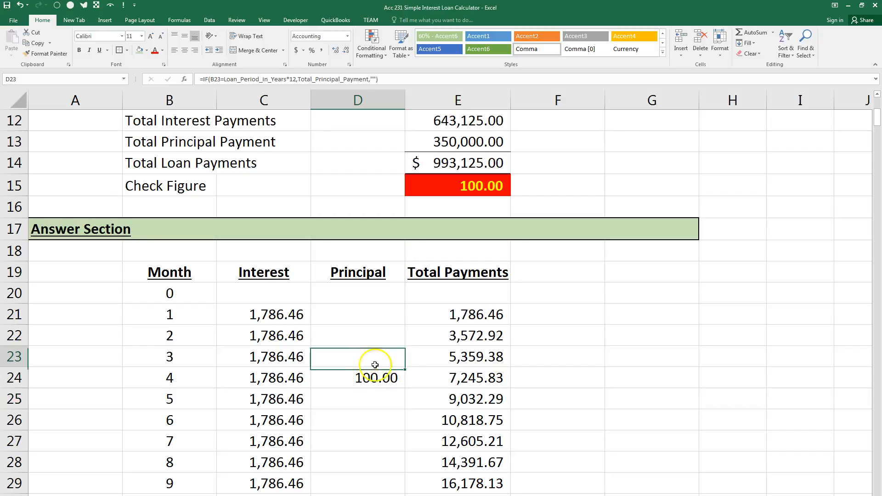
pyautogui.moveTo(403, 368); pyautogui.dragTo(404, 380)
# Test the Check Figure against a missing payment by clearing the month 3 interest in C23.
pyautogui.click(270, 359)
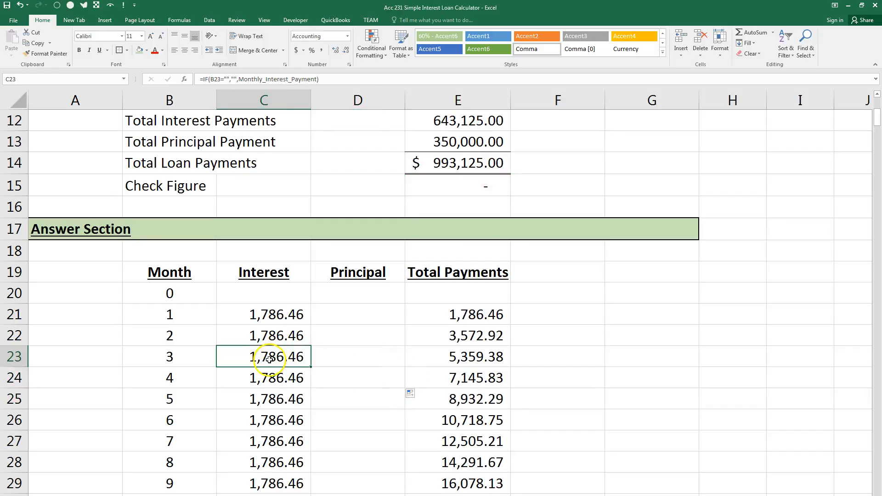
pyautogui.press('BackSpace')
pyautogui.press('Return')
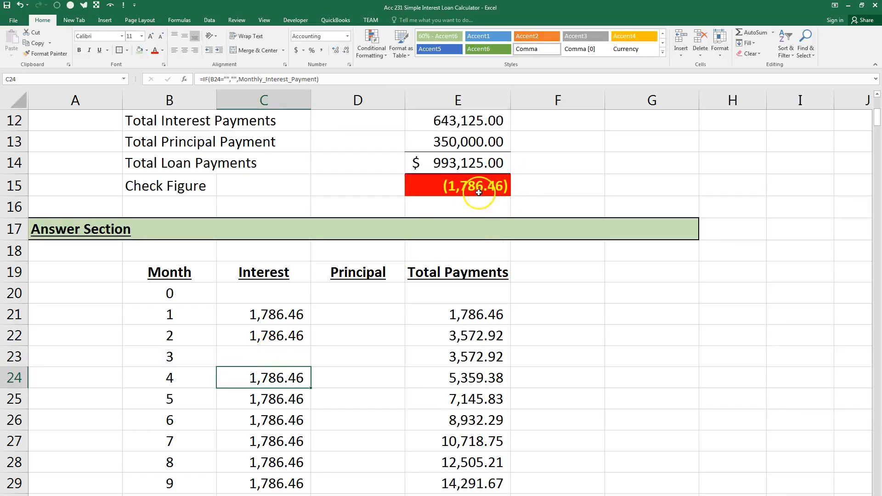
# Move the interest formula from C22 into the cleared C23, and refill C22 from C21.
pyautogui.click(303, 338)
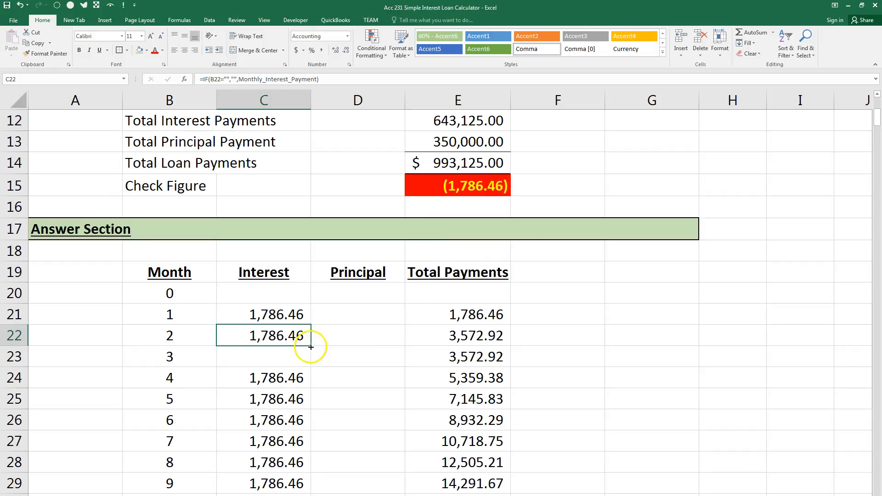
pyautogui.moveTo(309, 344); pyautogui.dragTo(320, 361)
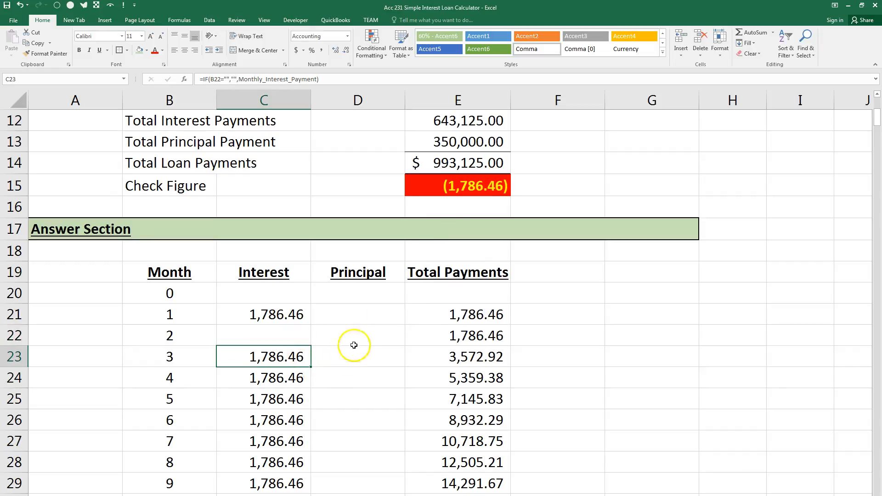
pyautogui.click(276, 338)
pyautogui.click(291, 313)
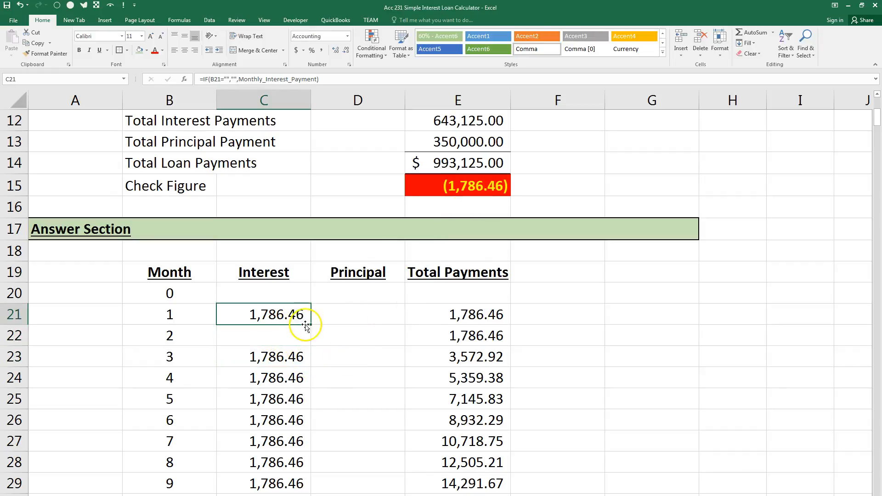
pyautogui.moveTo(306, 324); pyautogui.dragTo(309, 338)
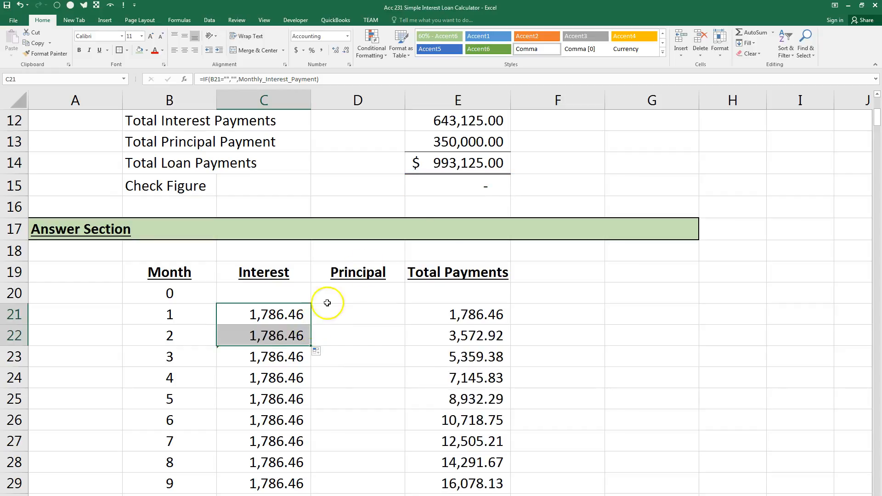
# Add a comment to E15 saying the cell is programmed to turn red if actual payments in the Answer Section do not equal calculated total loan payments.
pyautogui.click(473, 192)
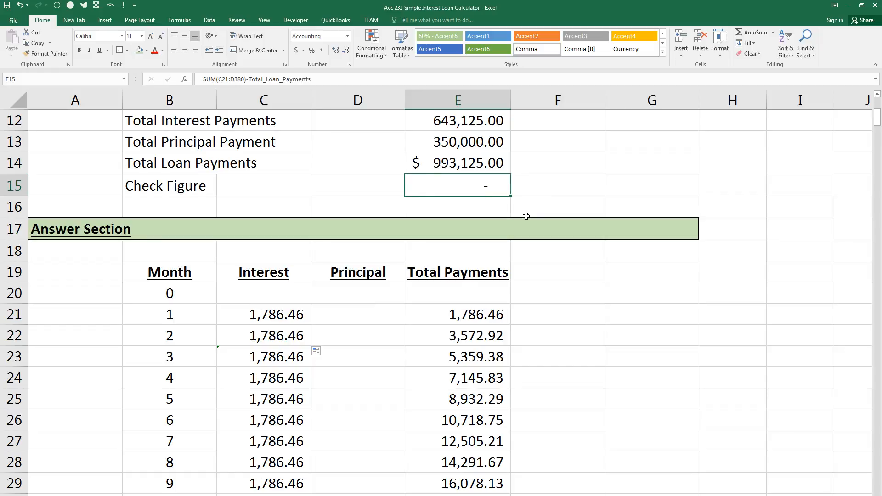
pyautogui.rightClick(462, 185)
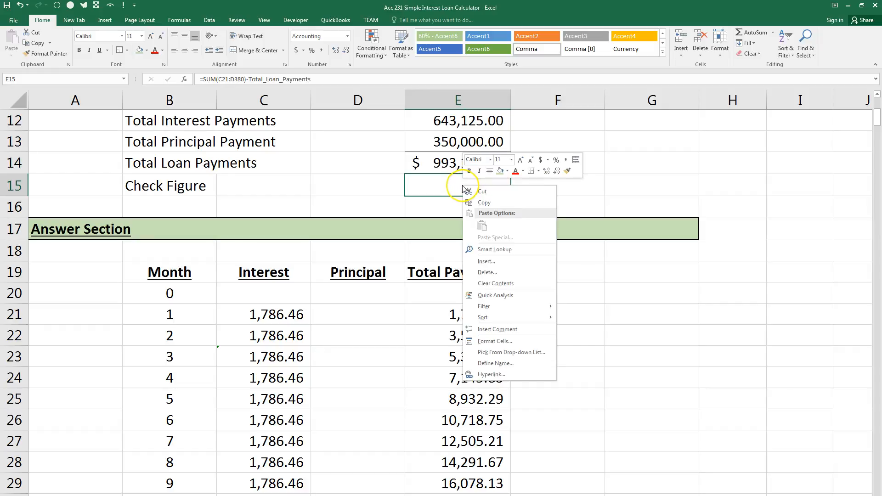
pyautogui.click(528, 329)
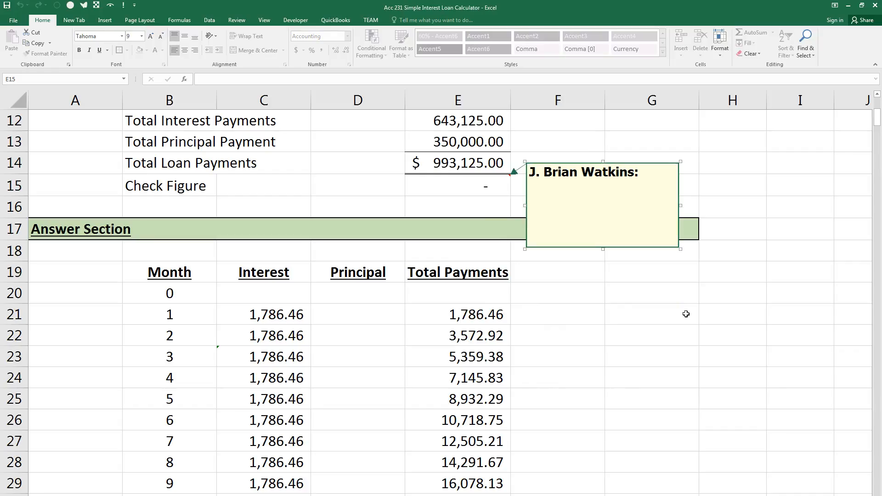
pyautogui.write('This cell is programmed to tur')
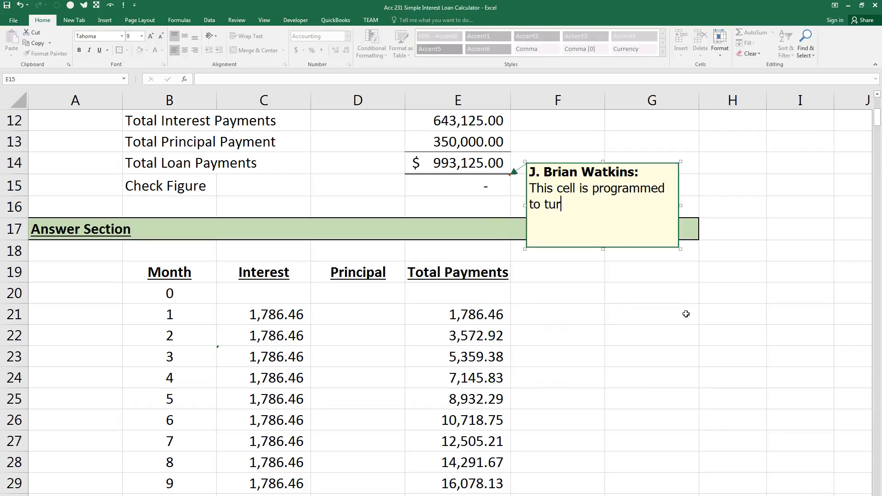
pyautogui.write('n red in the even')
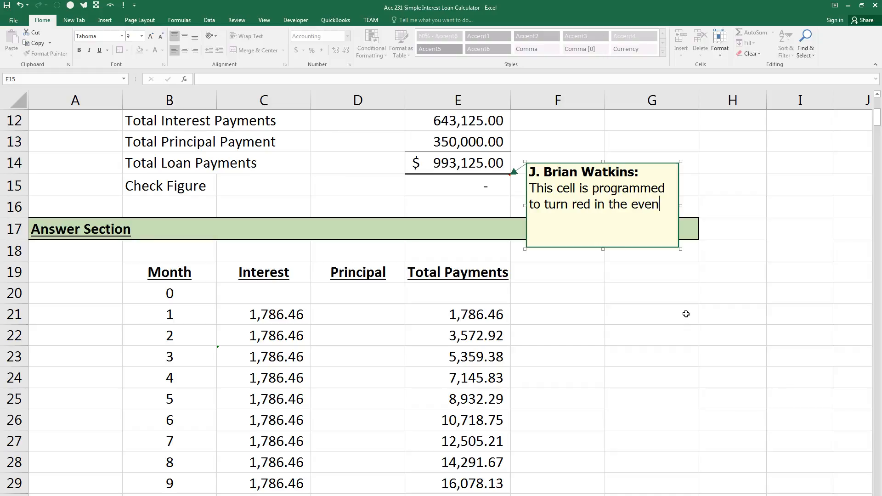
pyautogui.write('t that the total a')
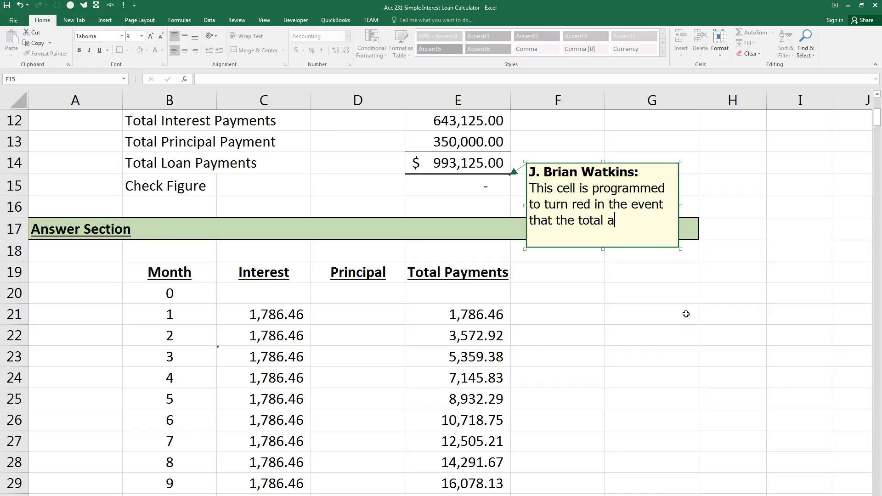
pyautogui.write('ctual payments as shown in the A')
pyautogui.write('nswer Section do')
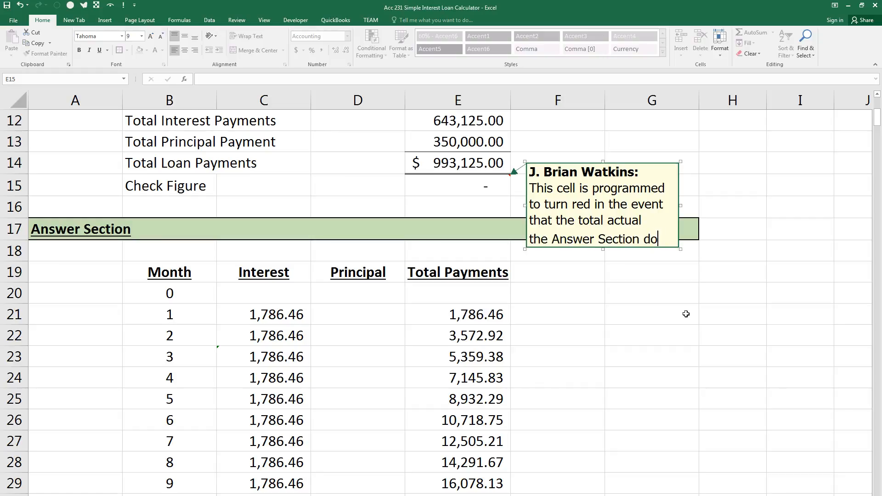
pyautogui.write(' not equal the calculated total loan payments.')
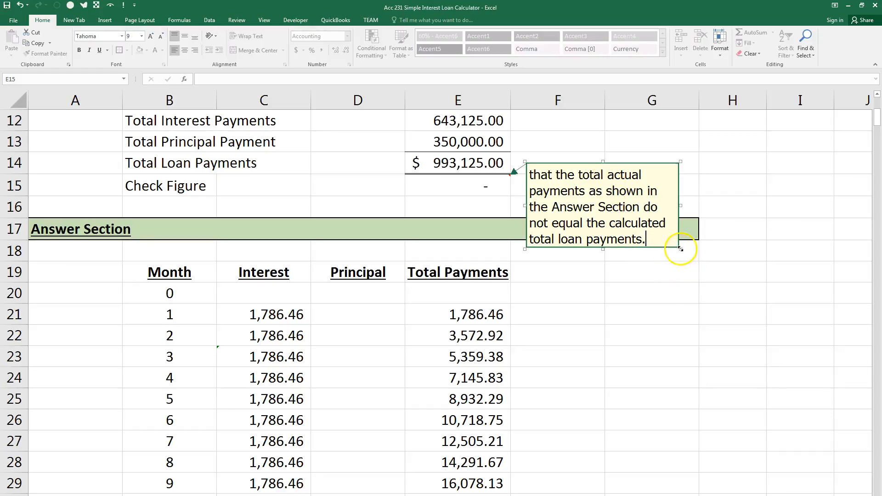
# Resize the Check Figure comment box so that its full text fits, and finish editing the comment.
pyautogui.moveTo(681, 249); pyautogui.dragTo(716, 301)
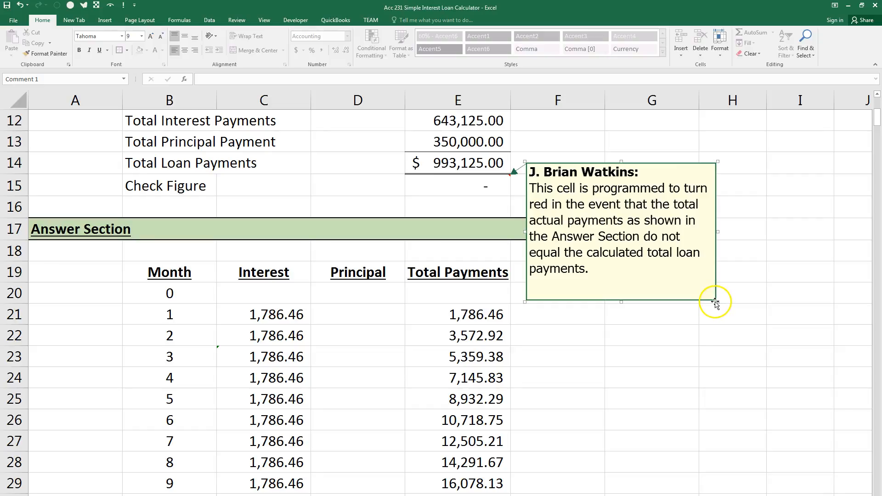
pyautogui.moveTo(716, 301); pyautogui.dragTo(709, 284)
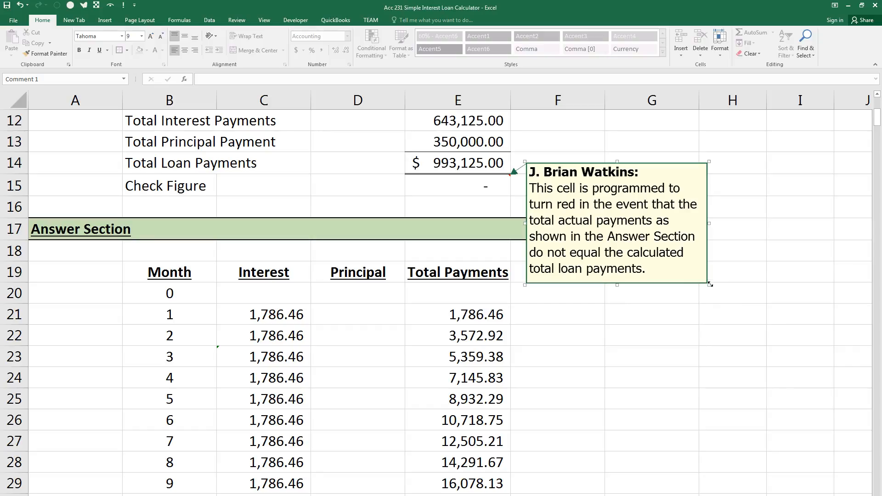
pyautogui.moveTo(709, 285); pyautogui.dragTo(713, 290)
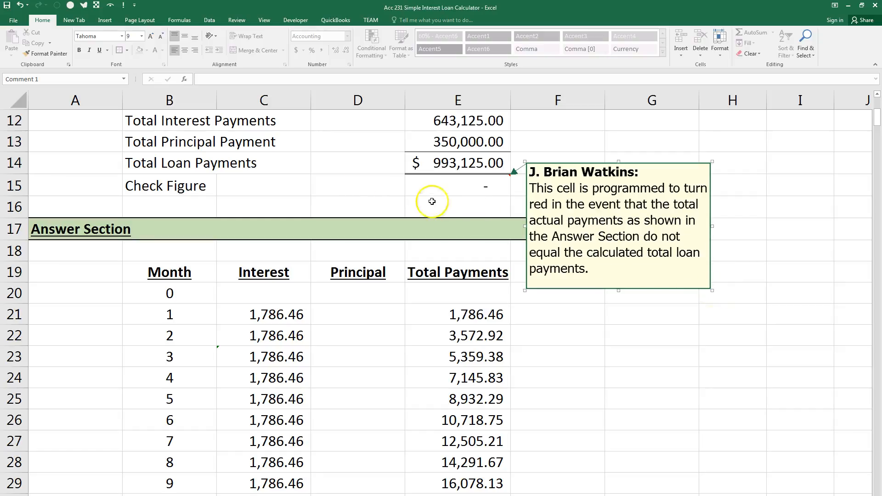
pyautogui.click(357, 182)
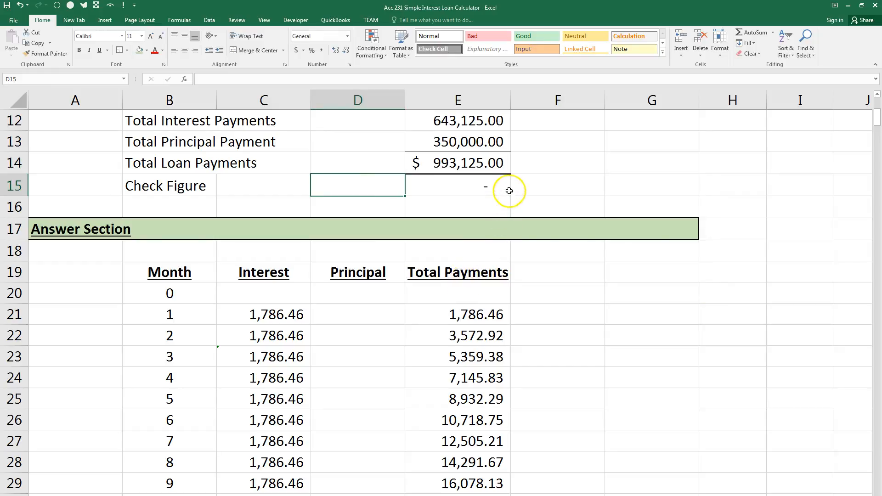
# Open the existing Check Figure comment for editing, and close it again.
pyautogui.moveTo(509, 182)
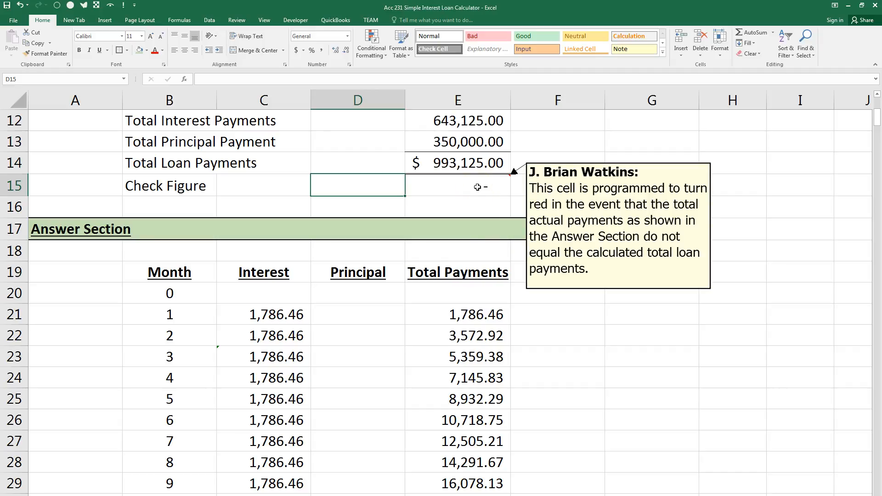
pyautogui.click(454, 186)
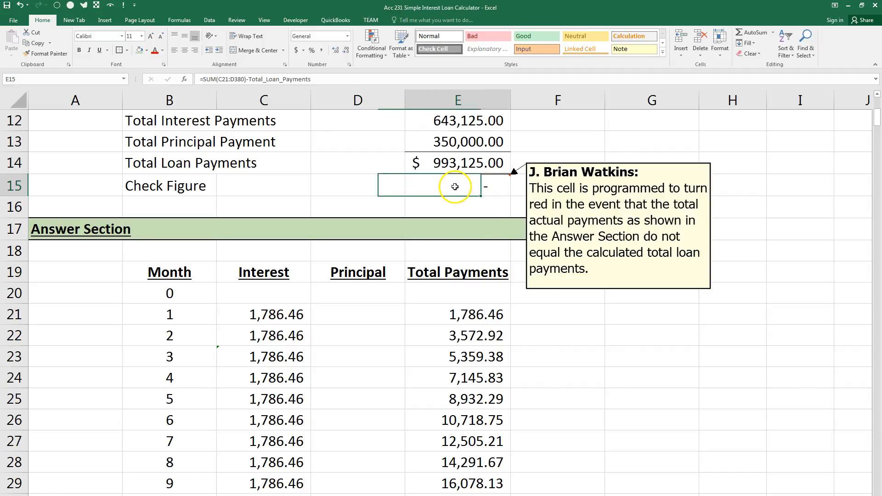
pyautogui.rightClick(454, 187)
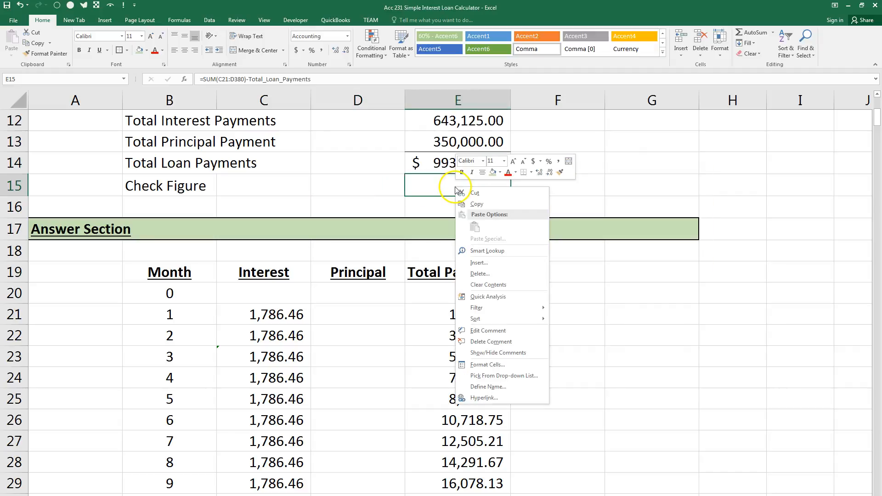
pyautogui.click(500, 331)
pyautogui.click(769, 173)
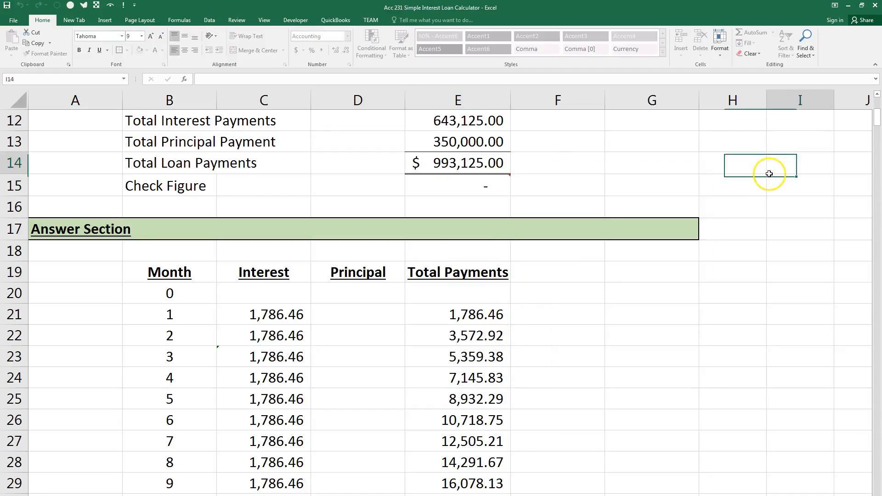
# Set the Check Figure comment to stay displayed on the sheet, and hide it again.
pyautogui.click(410, 182)
pyautogui.rightClick(433, 189)
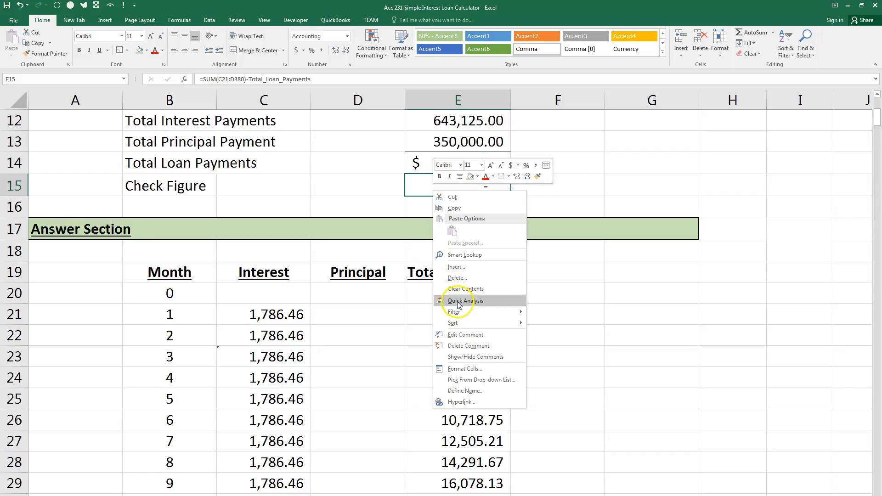
pyautogui.click(464, 356)
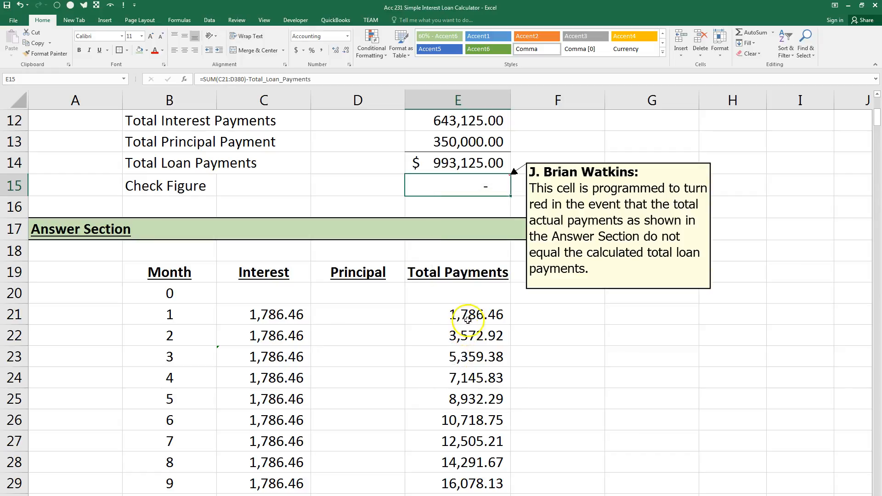
pyautogui.click(619, 339)
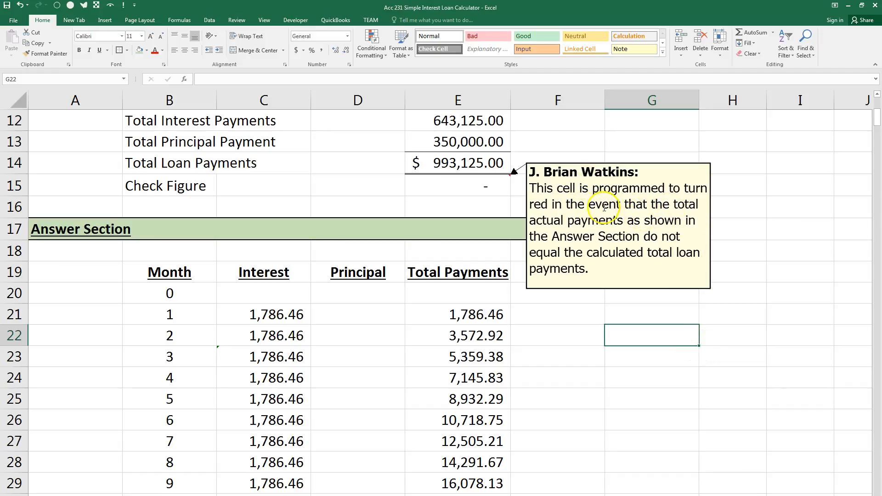
pyautogui.rightClick(461, 191)
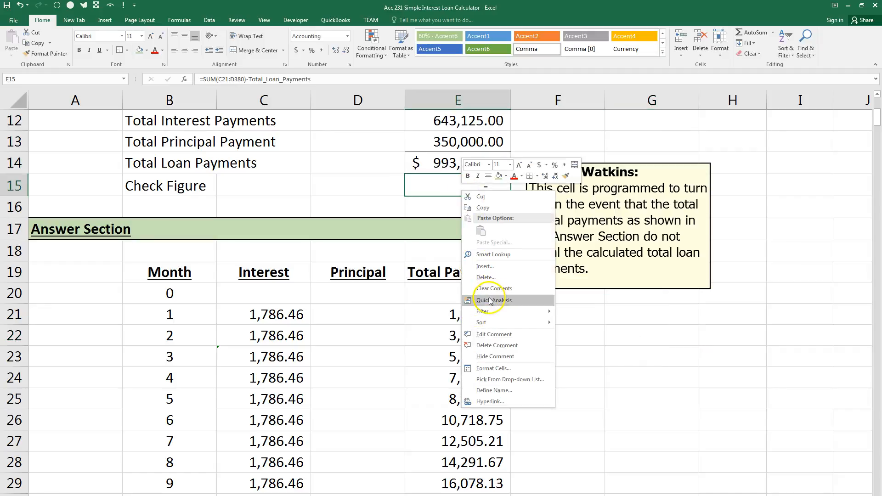
pyautogui.click(490, 356)
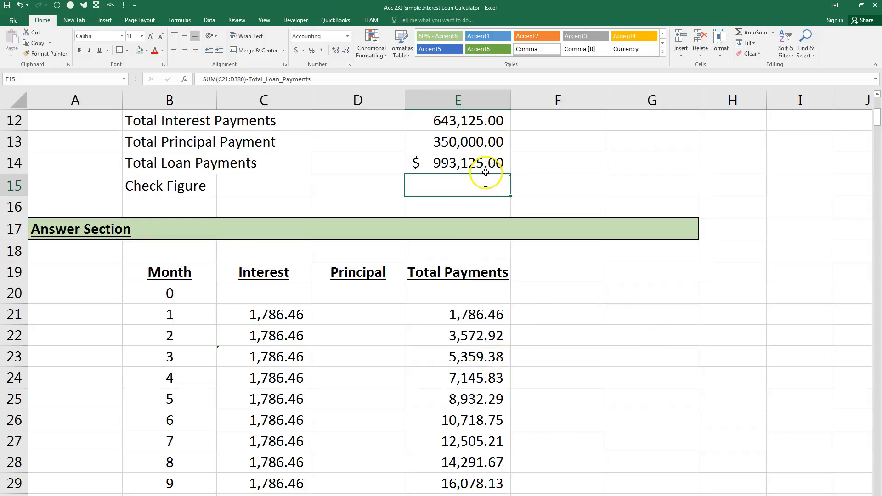
# Review the conditional formatting rules that apply to the Check Figure cell E15.
pyautogui.moveTo(478, 181)
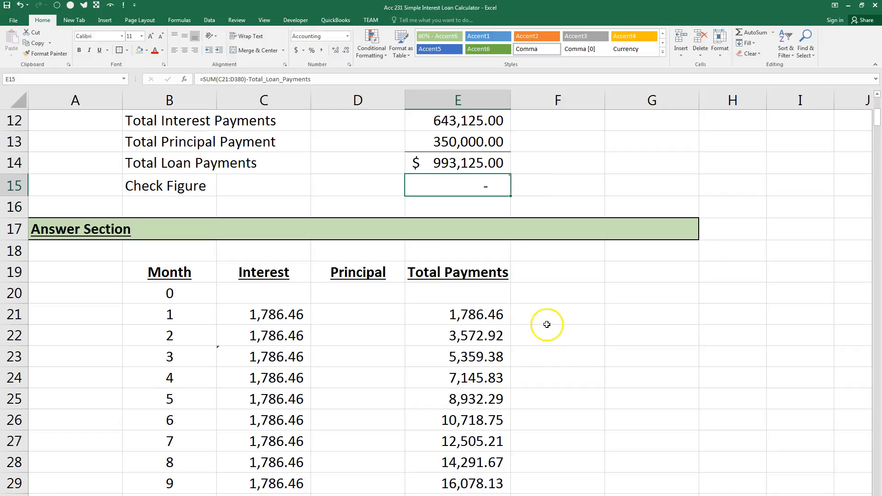
pyautogui.click(373, 43)
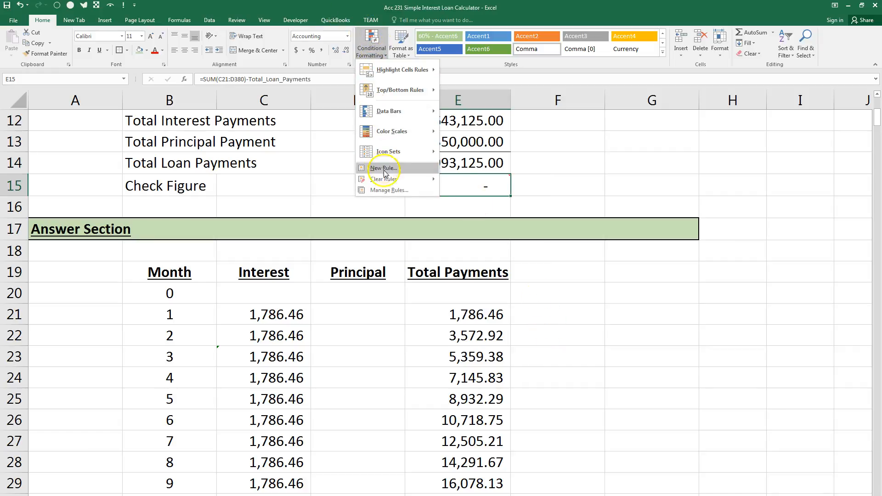
pyautogui.click(385, 191)
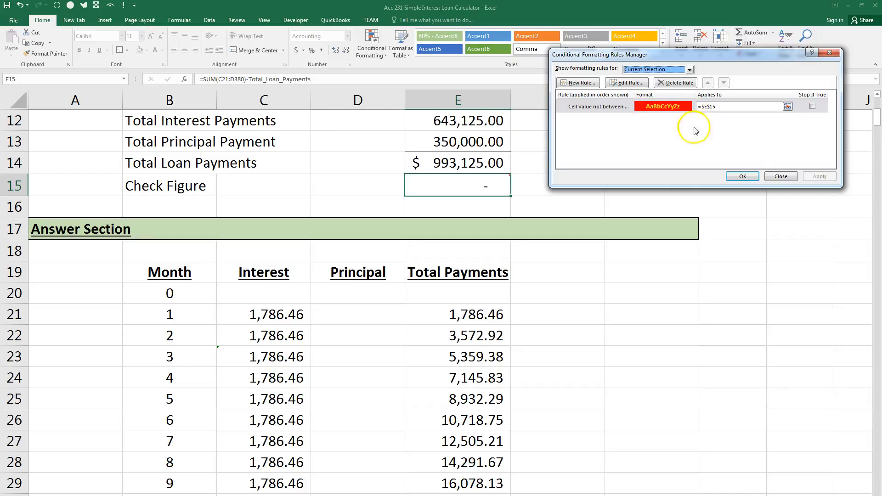
pyautogui.click(751, 177)
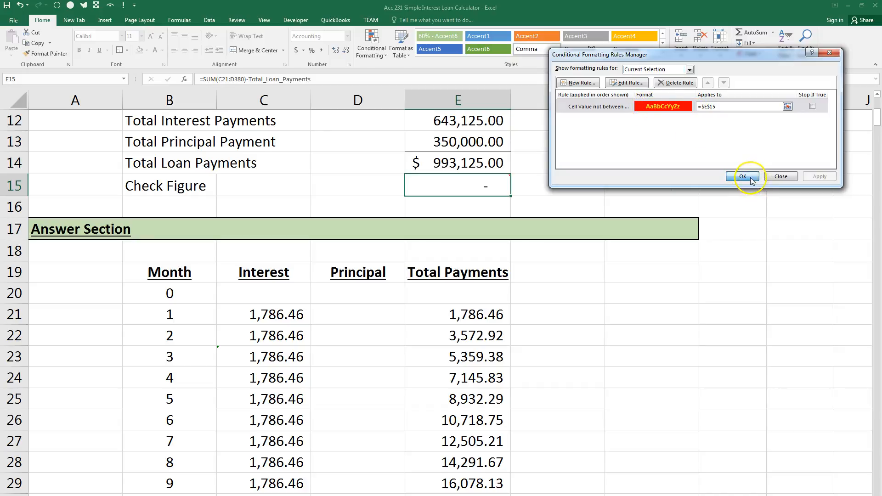
pyautogui.click(373, 39)
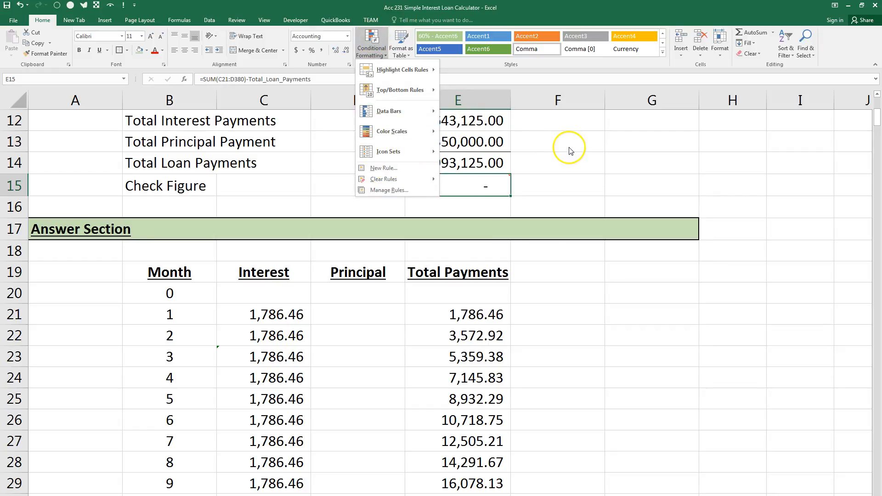
pyautogui.click(553, 142)
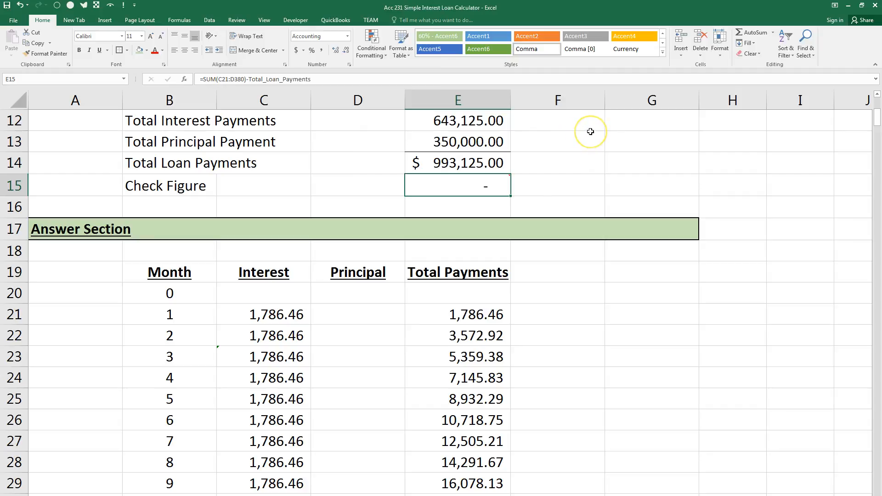
# Add a custom page footer with the file path in its center section.
pyautogui.click(137, 22)
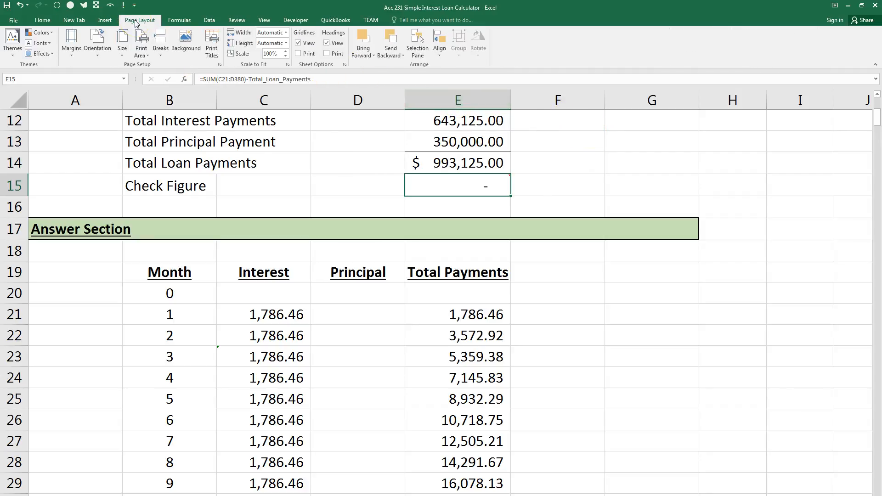
pyautogui.click(215, 44)
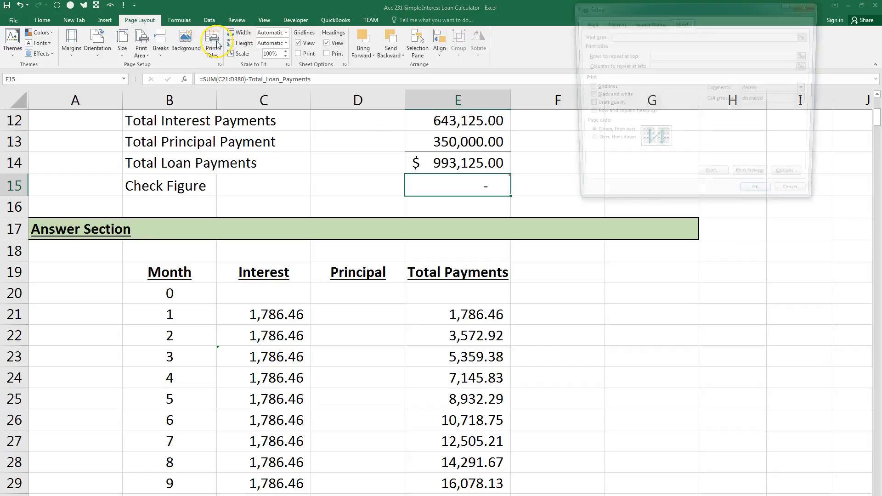
pyautogui.click(647, 23)
pyautogui.click(723, 89)
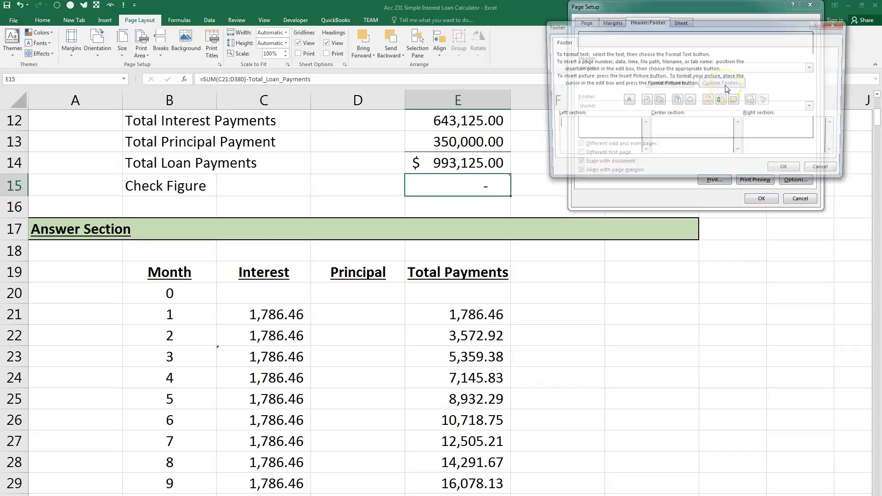
pyautogui.click(689, 129)
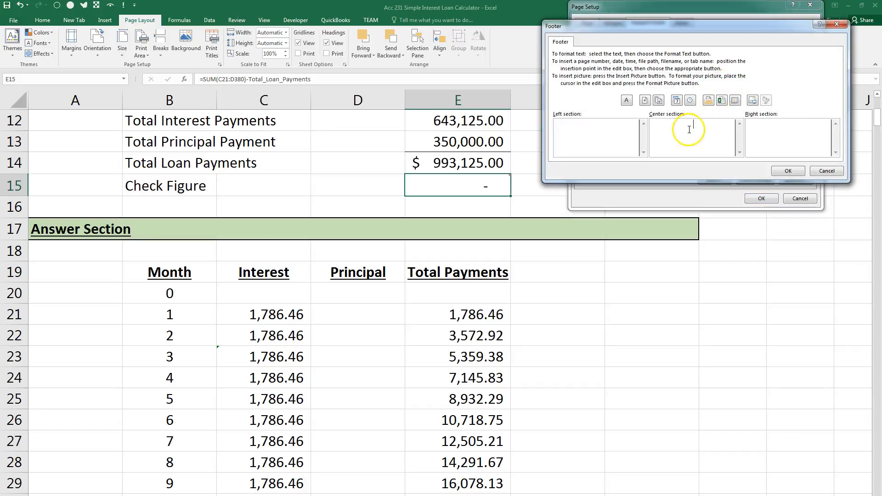
pyautogui.click(709, 101)
pyautogui.click(788, 171)
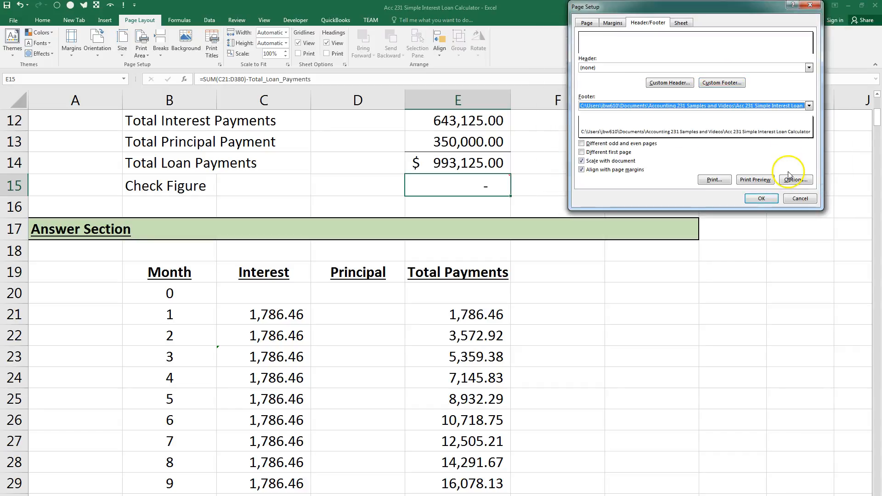
pyautogui.click(761, 198)
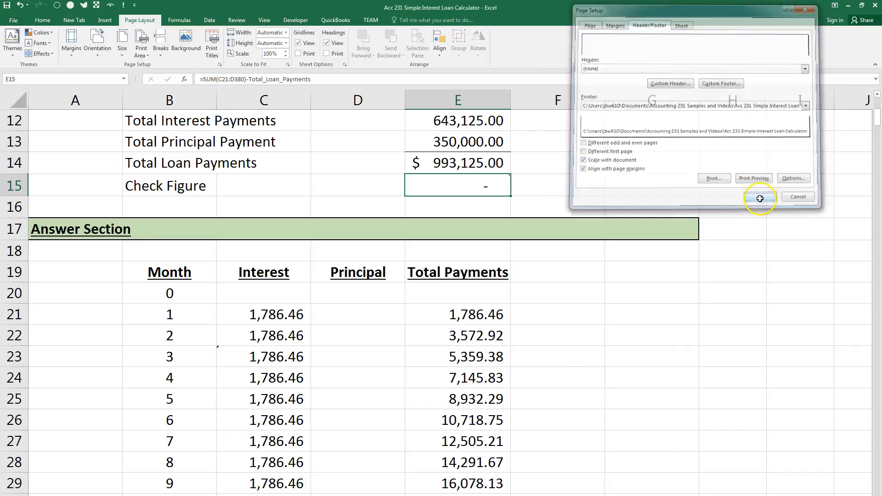
# Open the print preview of the loan calculator worksheet.
pyautogui.click(13, 19)
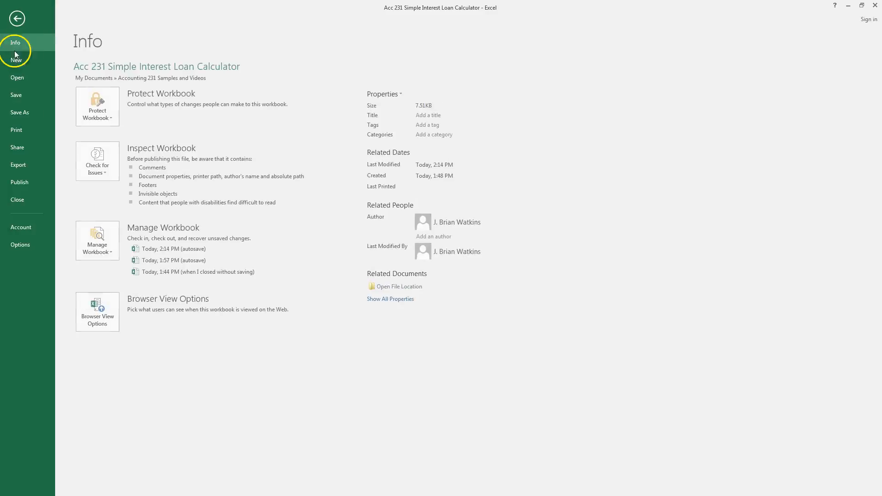
pyautogui.click(23, 133)
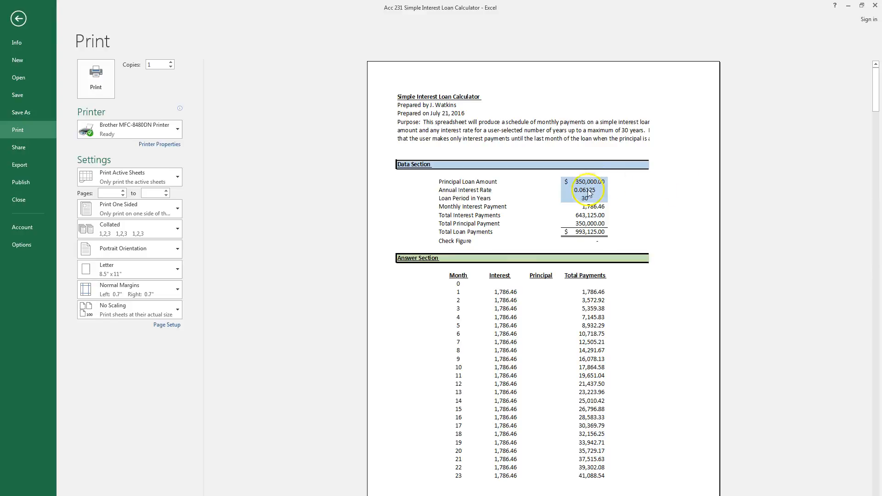
# Return to the worksheet and set the Loan Period in Years to 4.
pyautogui.click(18, 18)
pyautogui.scroll(4, 413, 188)
pyautogui.click(459, 377)
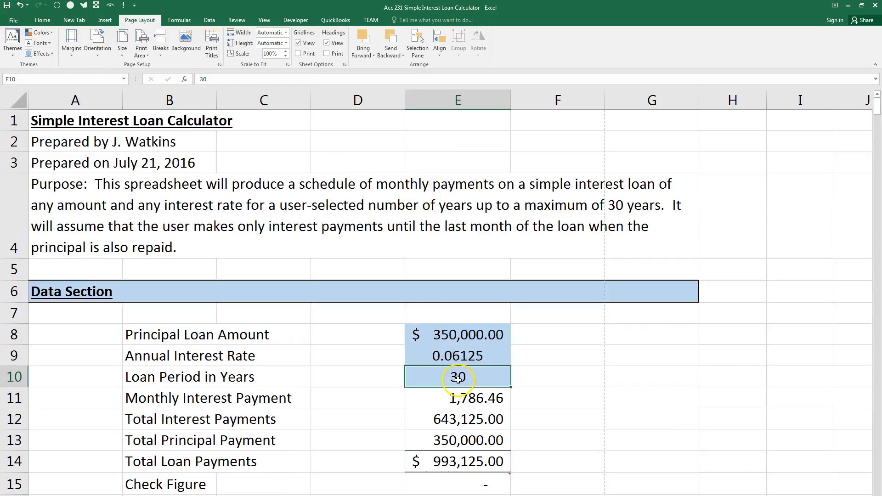
pyautogui.write('4')
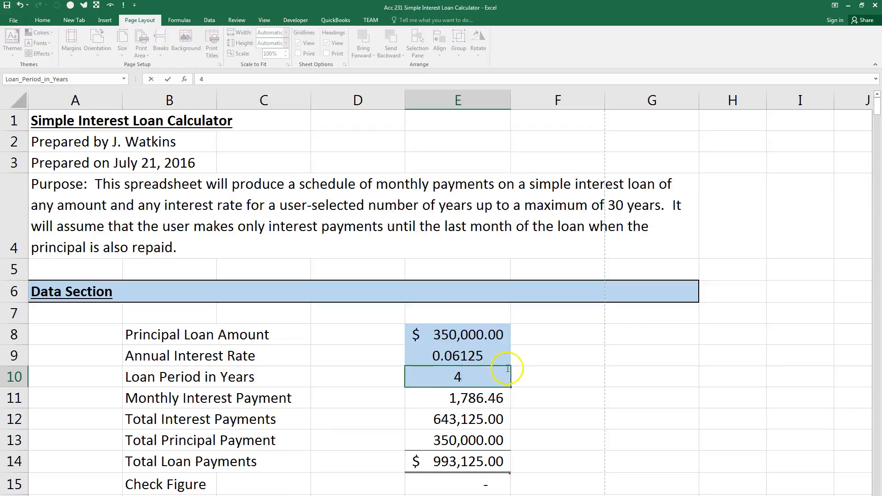
# Format the Annual Interest Rate in E9 as a percentage with three decimal places.
pyautogui.click(481, 353)
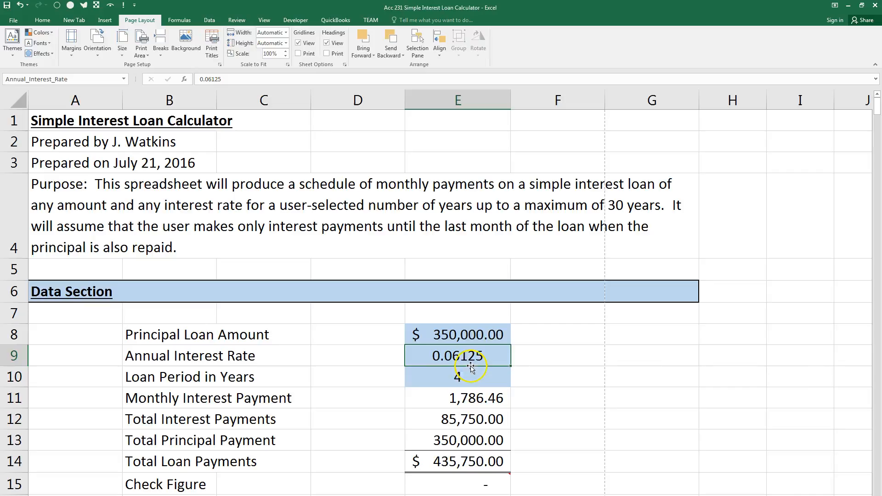
pyautogui.click(43, 22)
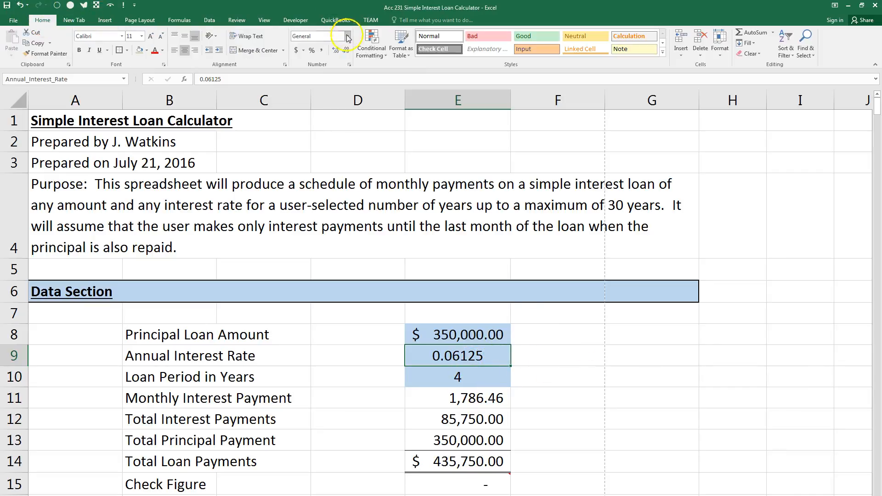
pyautogui.click(312, 53)
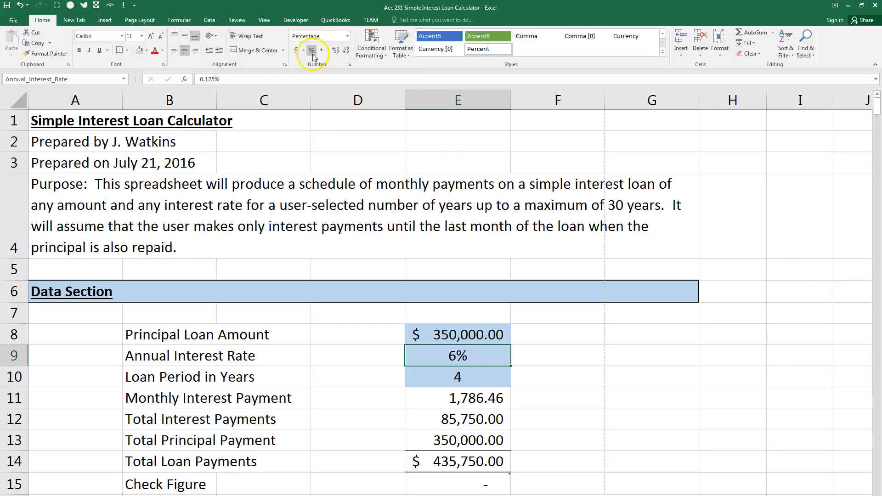
pyautogui.click(336, 54)
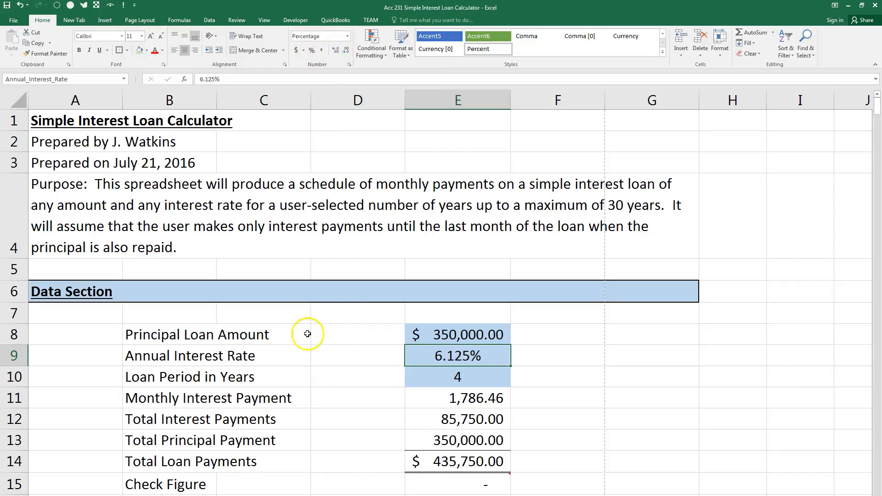
# Check the page width in the print preview and narrow column G so the full sheet fits across one page.
pyautogui.click(13, 20)
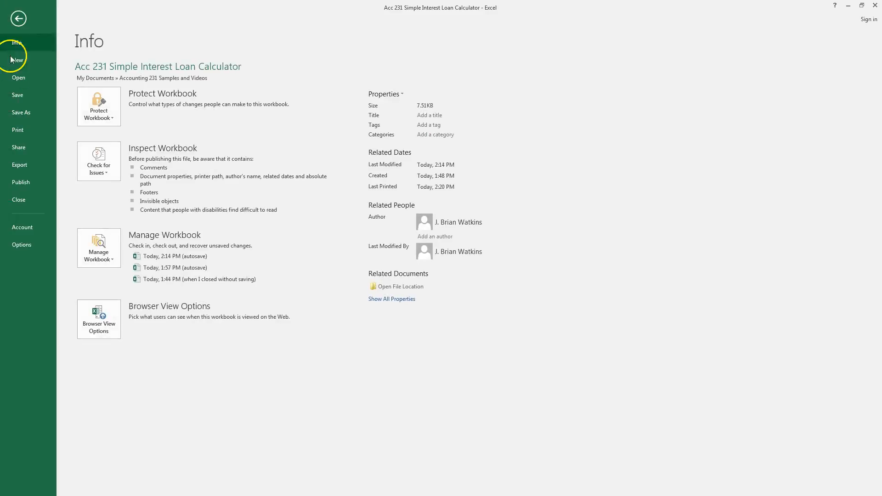
pyautogui.click(19, 130)
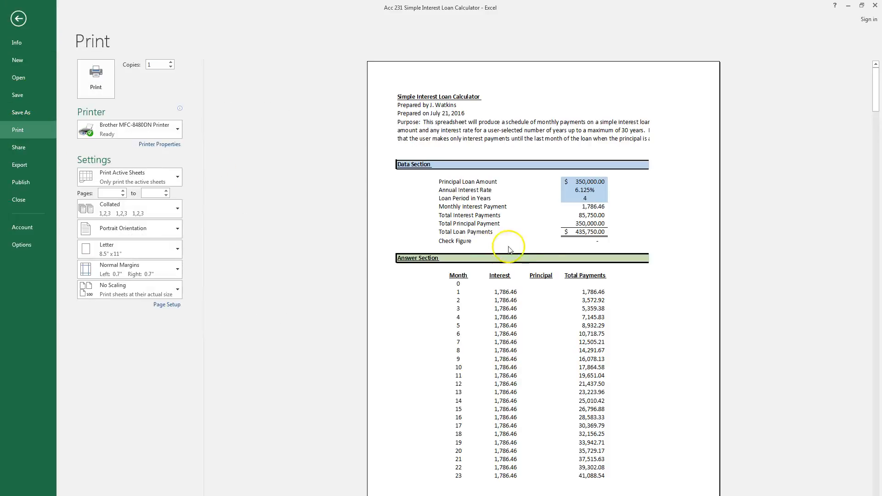
pyautogui.click(19, 18)
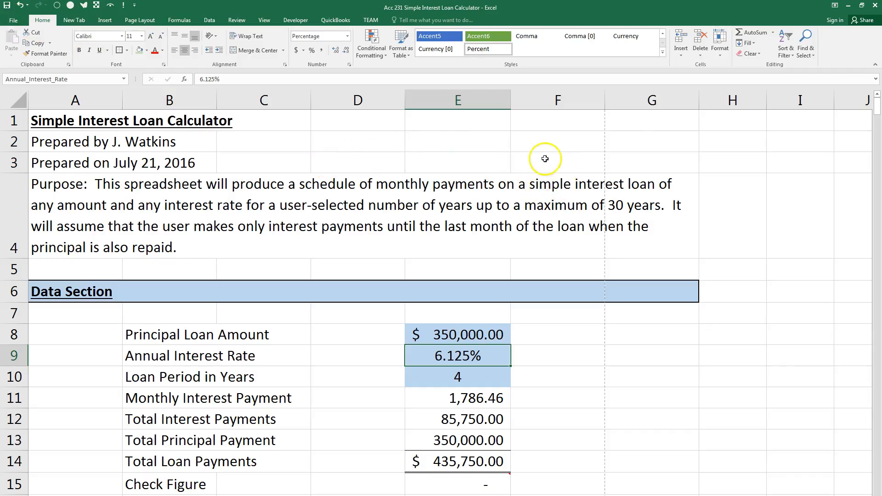
pyautogui.moveTo(699, 103); pyautogui.dragTo(672, 102)
# Review the pages of the loan calculator in the print preview, from the headings to the final month, and return to the worksheet.
pyautogui.click(10, 21)
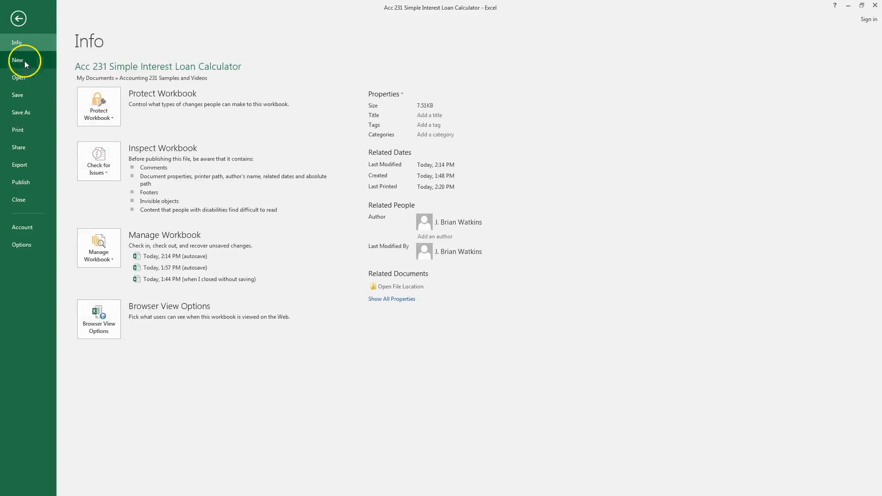
pyautogui.click(23, 131)
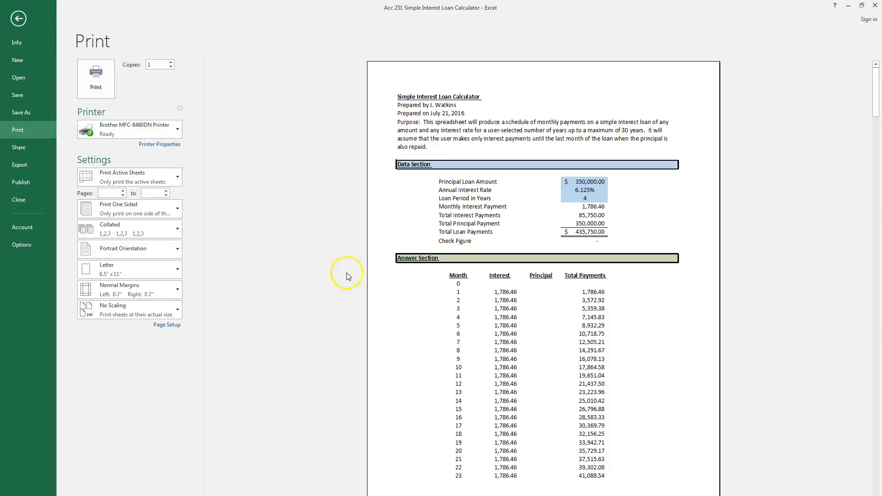
pyautogui.scroll(-4, 569, 239)
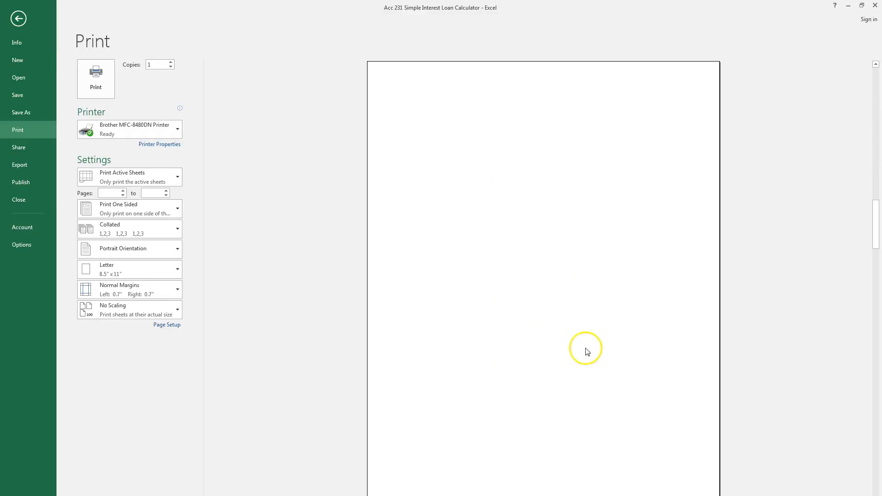
pyautogui.scroll(2, 586, 321)
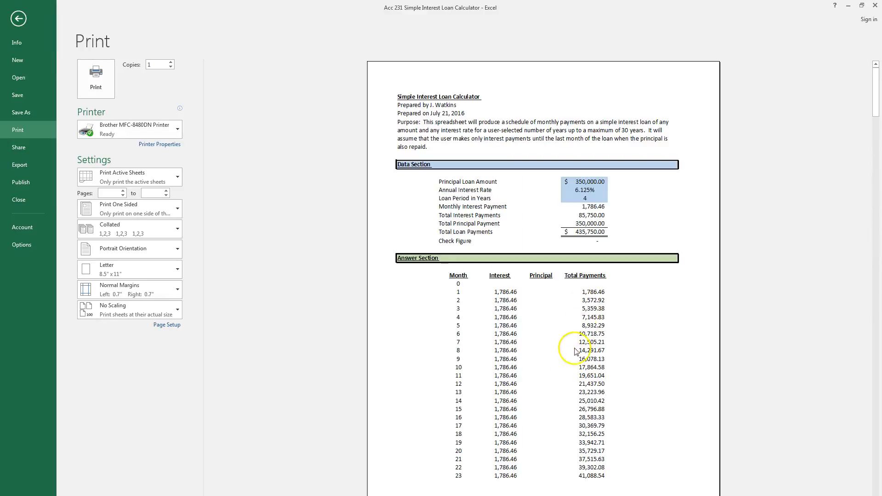
pyautogui.scroll(-1, 565, 373)
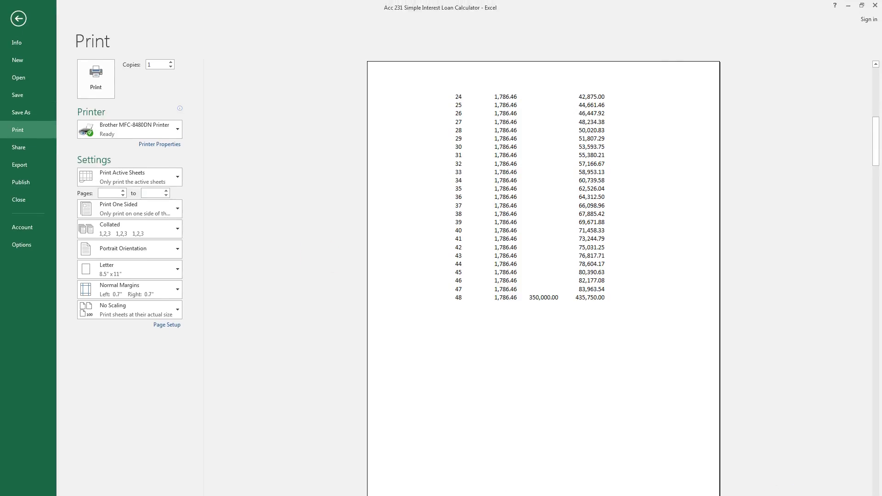
pyautogui.click(24, 29)
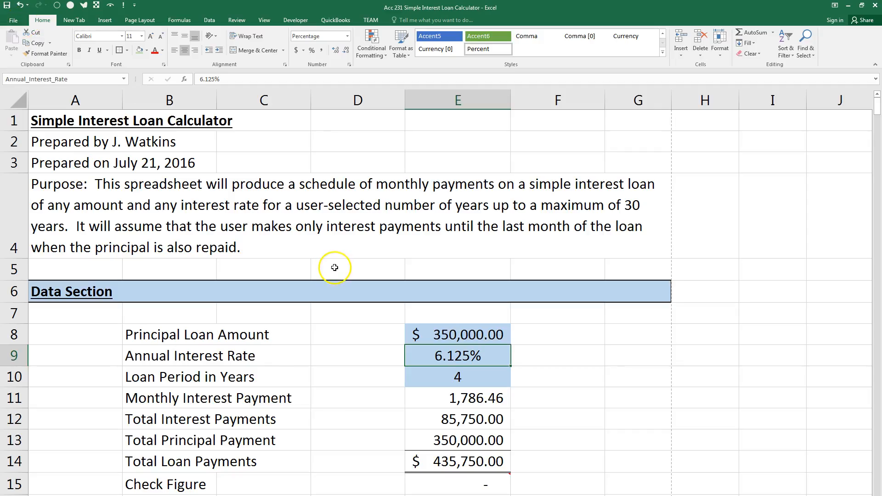
# Run a spell check on the whole worksheet, continuing from the beginning of the sheet.
pyautogui.press('F7')
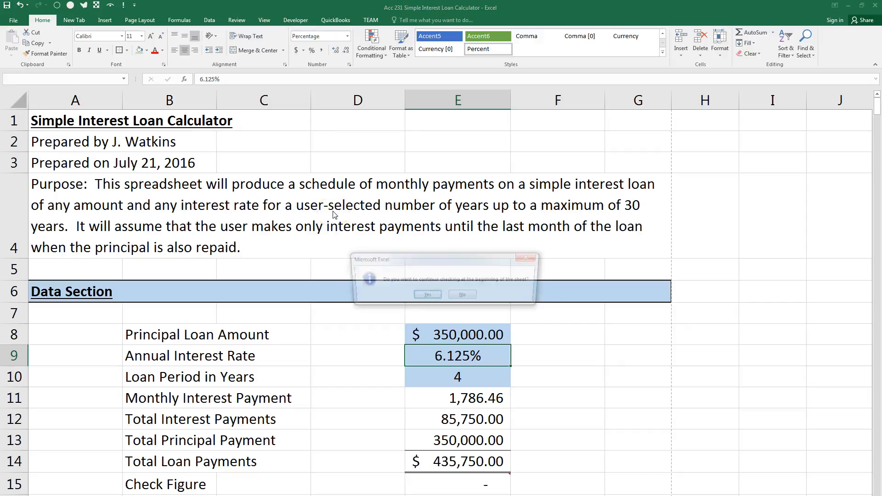
pyautogui.click(426, 296)
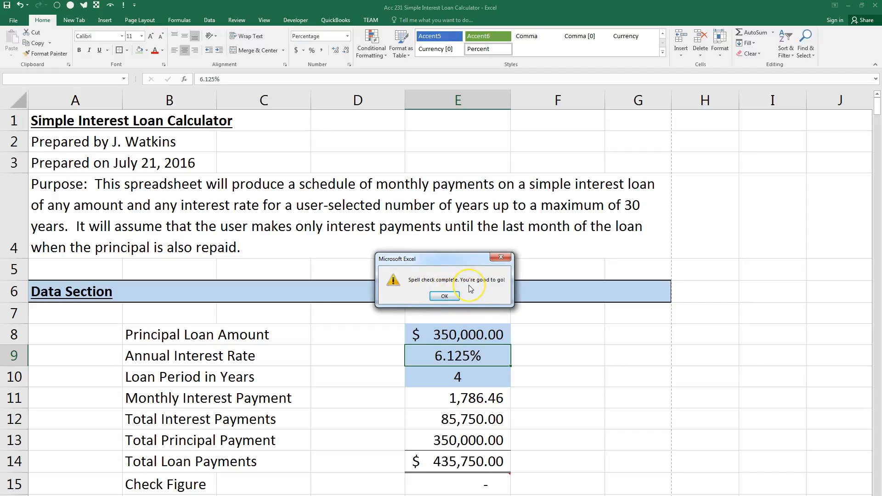
pyautogui.click(446, 297)
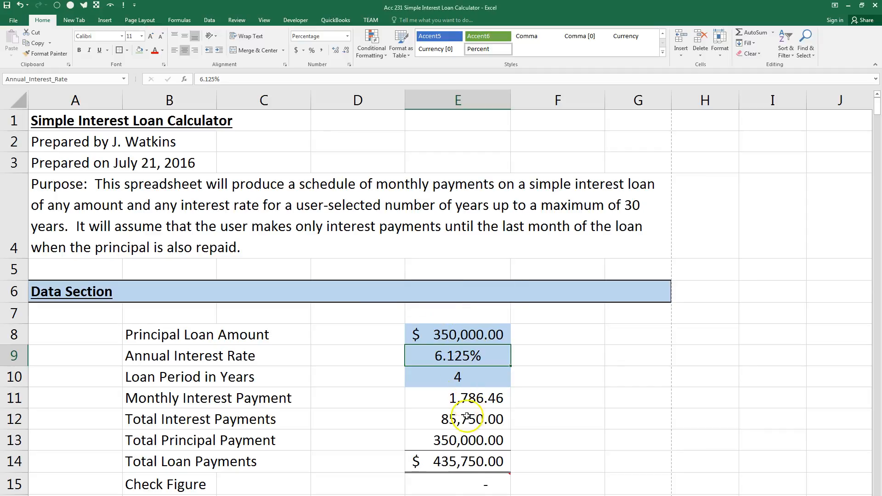
# Copy the body text of the Check Figure comment in E15, without the author name, into cell G9.
pyautogui.moveTo(461, 487)
pyautogui.scroll(-2, 464, 487)
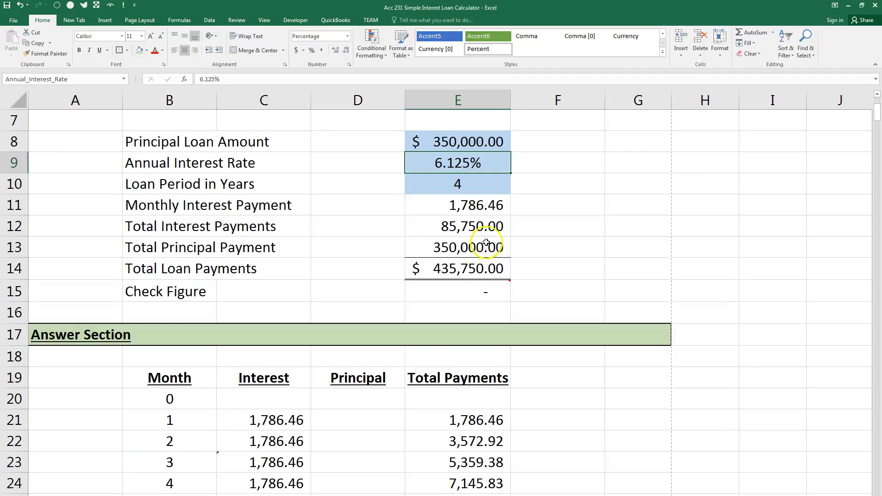
pyautogui.rightClick(453, 296)
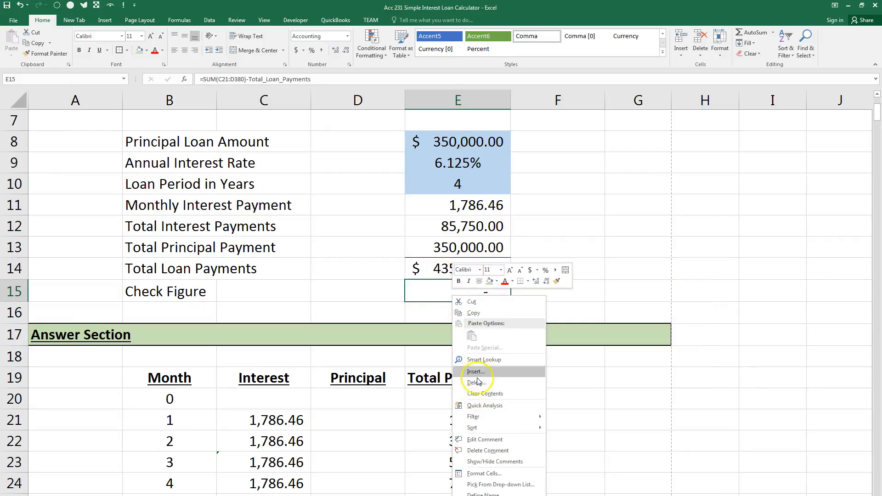
pyautogui.click(477, 440)
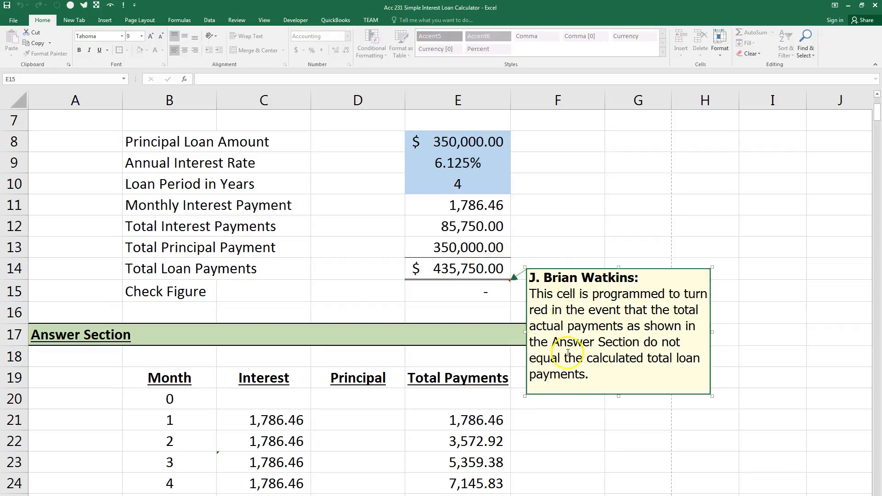
pyautogui.moveTo(590, 374); pyautogui.dragTo(551, 299)
pyautogui.hotkey('ctrl', 'c')
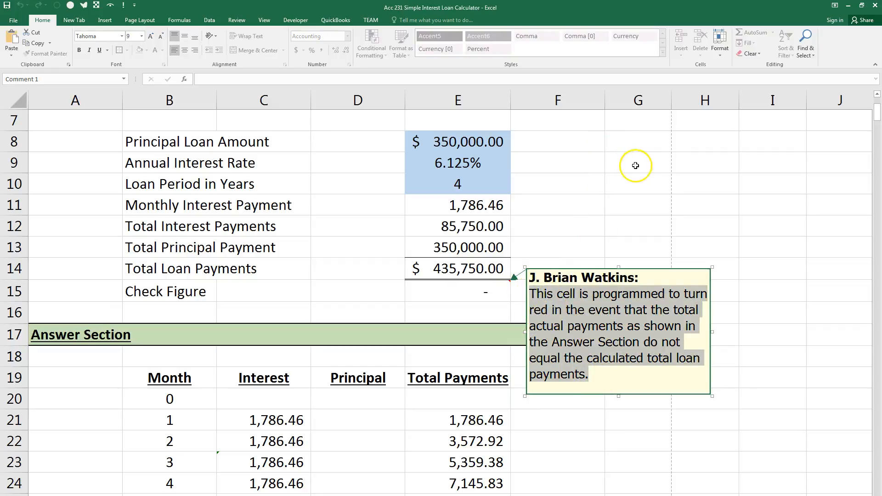
pyautogui.click(635, 165)
pyautogui.hotkey('ctrl', 'v')
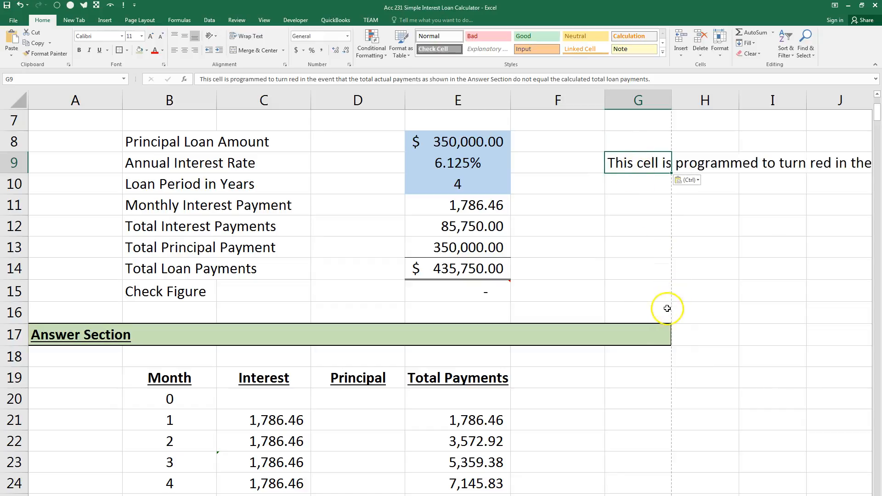
# Spell-check the sheet with the pasted comment text, and clear cell G9.
pyautogui.moveTo(466, 290)
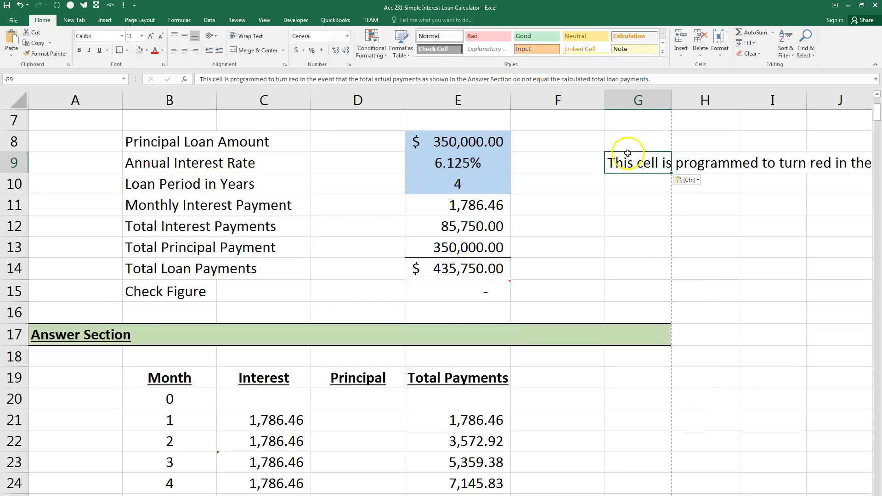
pyautogui.press('F7')
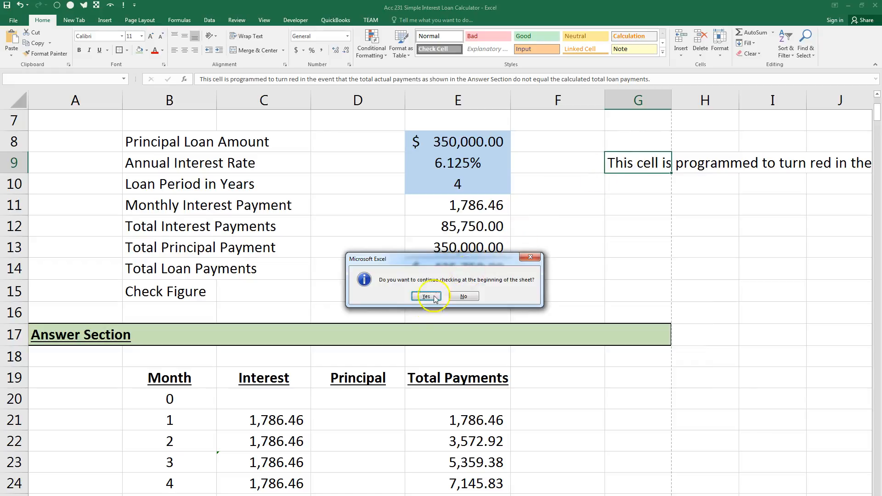
pyautogui.click(427, 296)
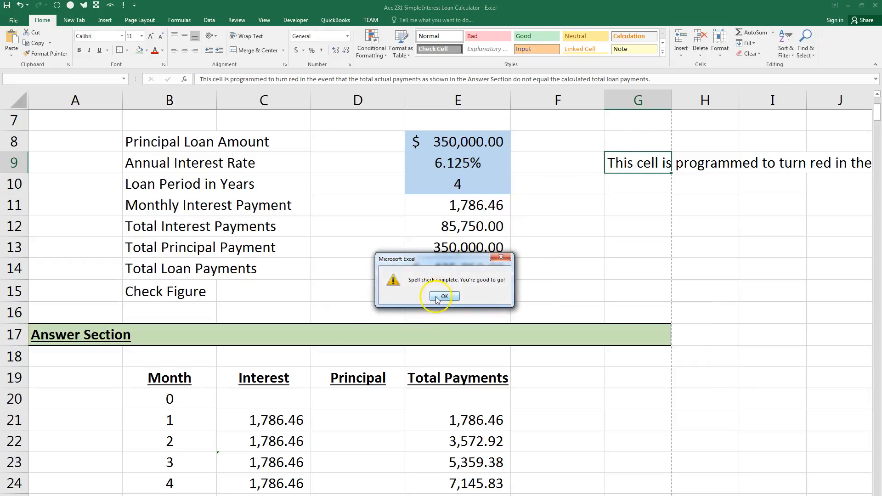
pyautogui.click(438, 297)
pyautogui.press('BackSpace')
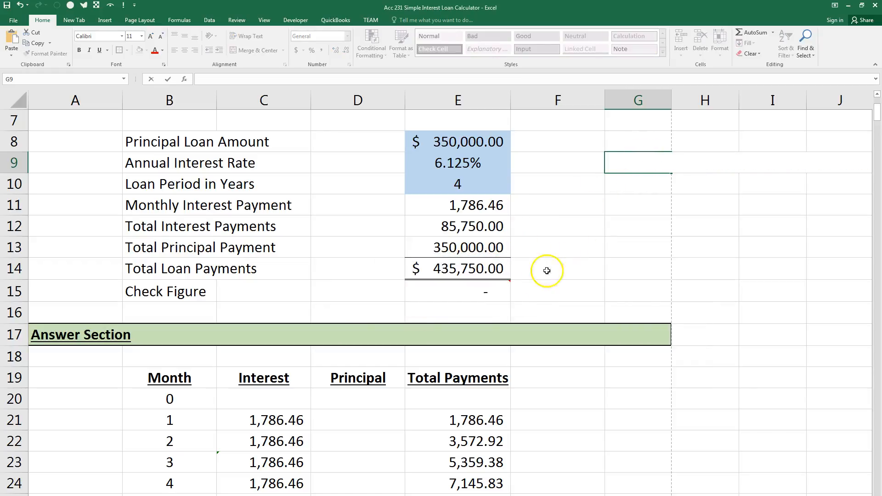
pyautogui.moveTo(493, 293)
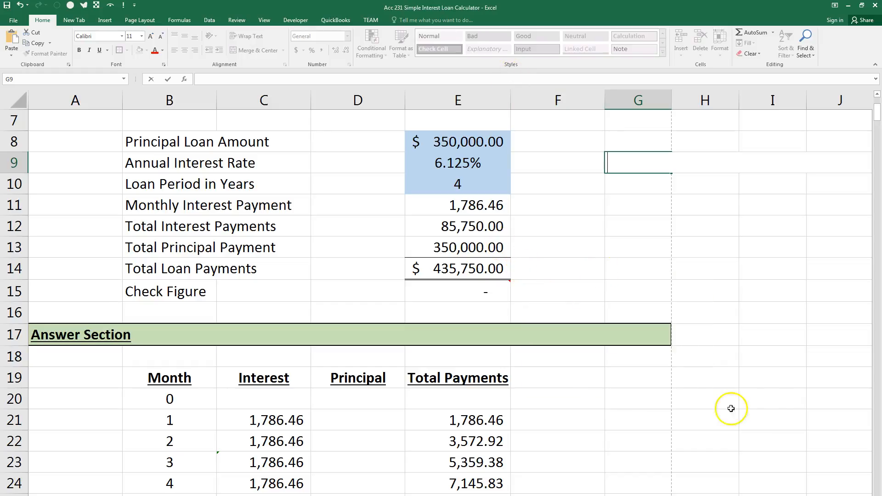
pyautogui.moveTo(877, 115); pyautogui.dragTo(843, 44)
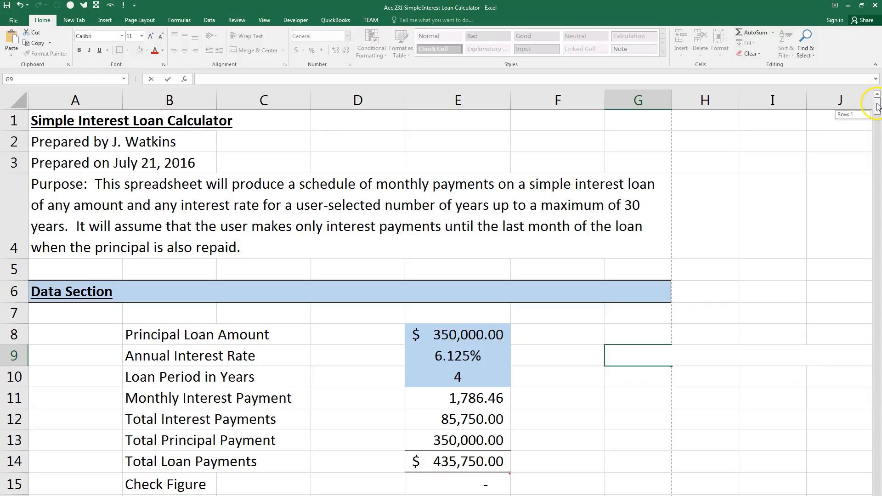
pyautogui.click(363, 335)
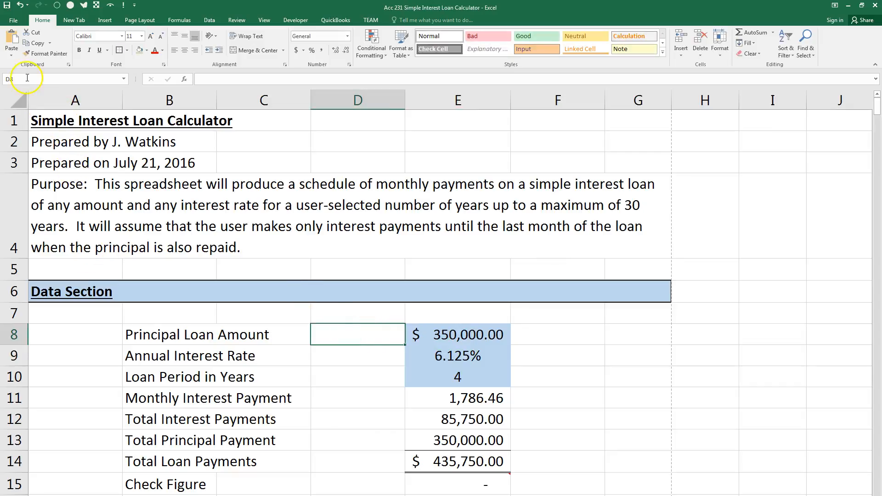